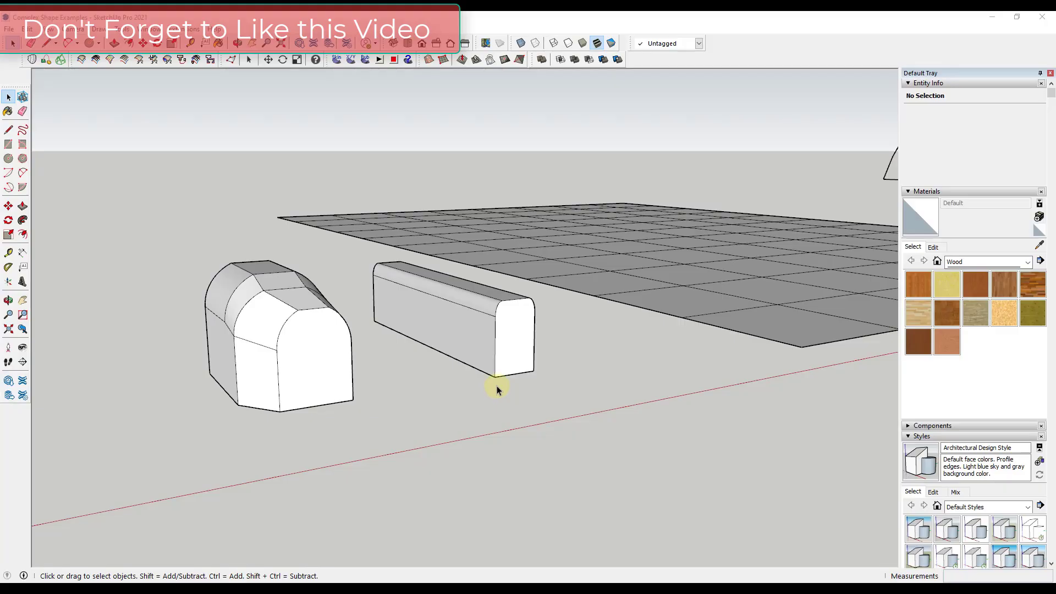
Step: Select the long rounded block and float the Solid Tools toolbar over the model
{"action": "middle_click_drag", "start_coordinate": [462, 319], "coordinate": [376, 318]}
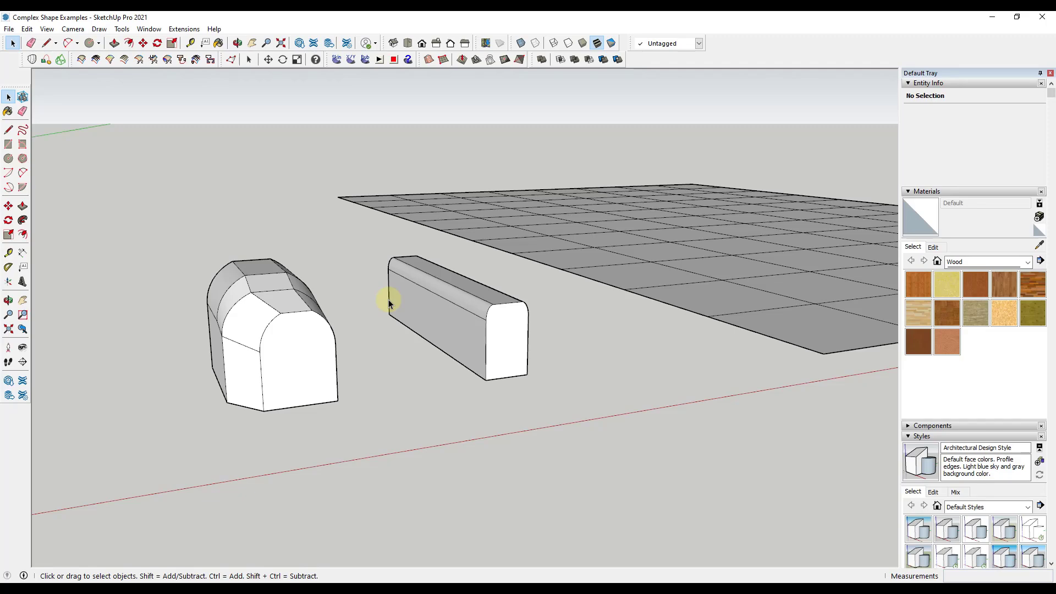
{"action": "mouse_move", "coordinate": [589, 278]}
{"action": "middle_mouse_down"}
{"action": "mouse_move", "coordinate": [589, 269]}
{"action": "mouse_move", "coordinate": [622, 264]}
{"action": "mouse_move", "coordinate": [611, 292]}
{"action": "mouse_move", "coordinate": [598, 279]}
{"action": "mouse_move", "coordinate": [595, 297]}
{"action": "middle_mouse_up"}
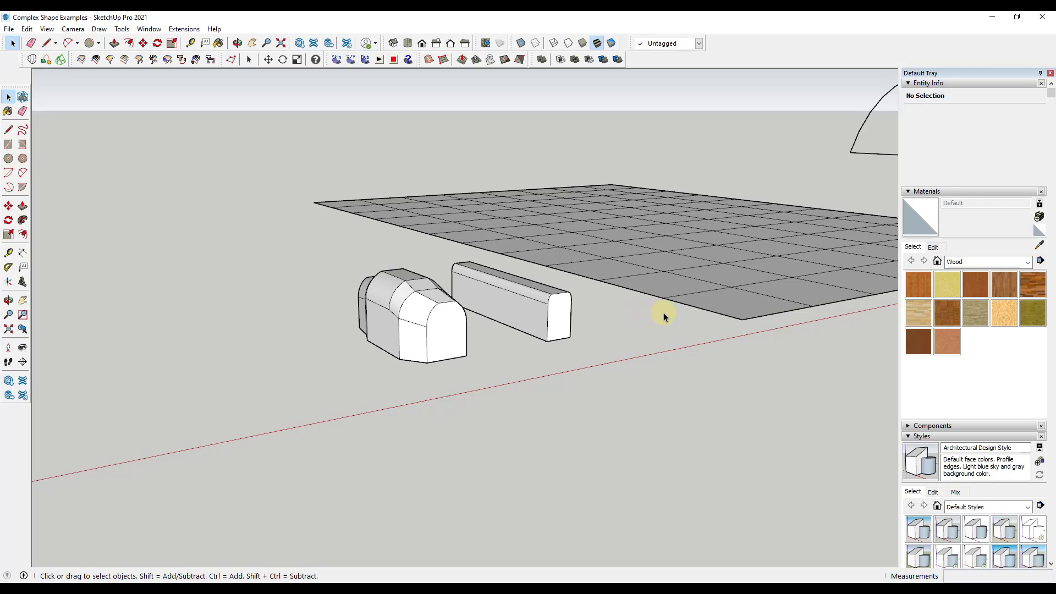
{"action": "scroll", "coordinate": [555, 313], "scroll_direction": "up", "scroll_amount": 1}
{"action": "left_click", "coordinate": [555, 313]}
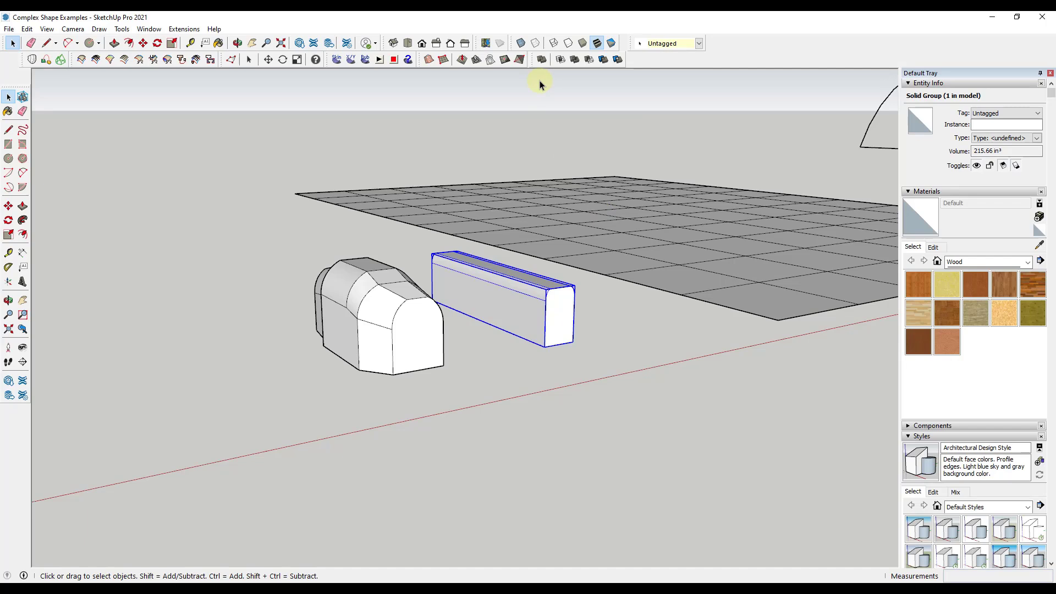
{"action": "left_click_drag", "start_coordinate": [535, 59], "coordinate": [72, 89]}
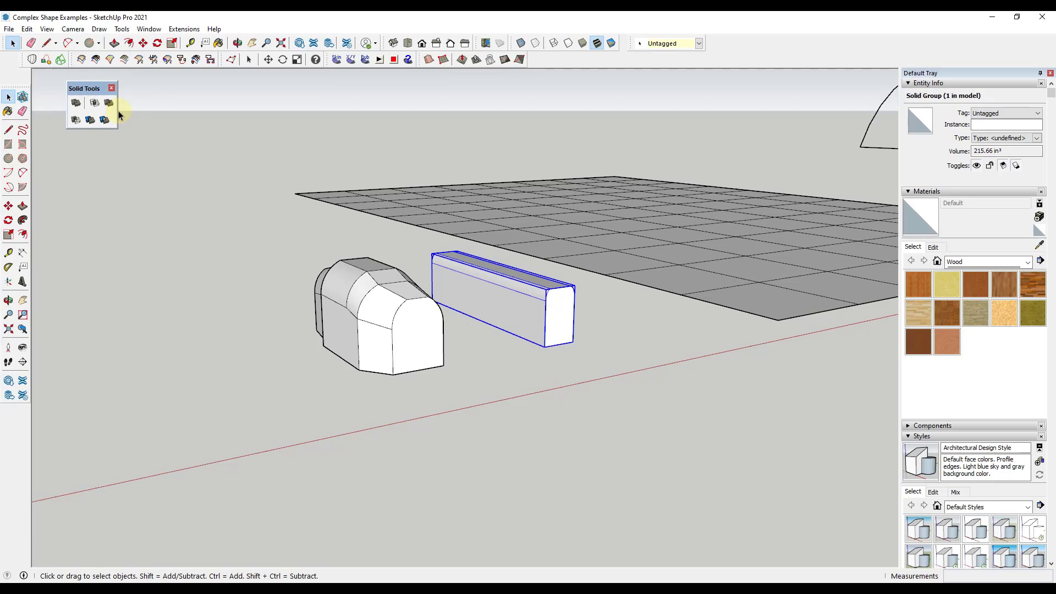
Step: Open the large arched solid's group for editing and erase its front end face
{"action": "mouse_move", "coordinate": [511, 332]}
{"action": "middle_mouse_down"}
{"action": "mouse_move", "coordinate": [451, 125]}
{"action": "mouse_move", "coordinate": [323, 270]}
{"action": "mouse_move", "coordinate": [431, 295]}
{"action": "mouse_move", "coordinate": [473, 322]}
{"action": "mouse_move", "coordinate": [474, 361]}
{"action": "mouse_move", "coordinate": [519, 348]}
{"action": "middle_mouse_up"}
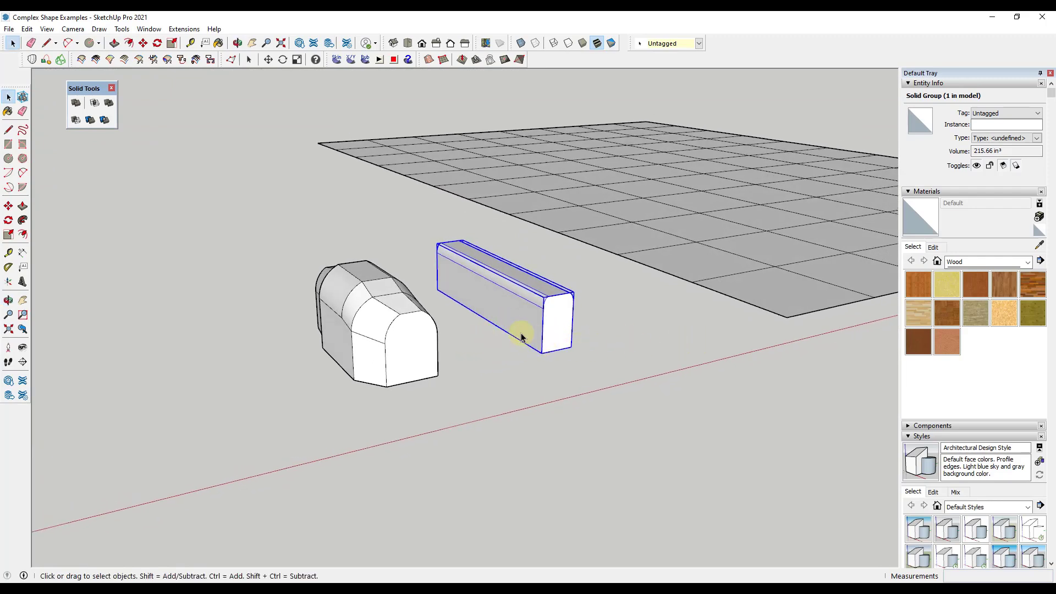
{"action": "scroll", "coordinate": [502, 333], "scroll_direction": "up", "scroll_amount": 2}
{"action": "middle_click_drag", "start_coordinate": [353, 332], "coordinate": [431, 345]}
{"action": "middle_click_drag", "start_coordinate": [348, 389], "coordinate": [206, 261]}
{"action": "left_click", "coordinate": [397, 297]}
{"action": "right_click", "coordinate": [397, 301]}
{"action": "left_click", "coordinate": [415, 326]}
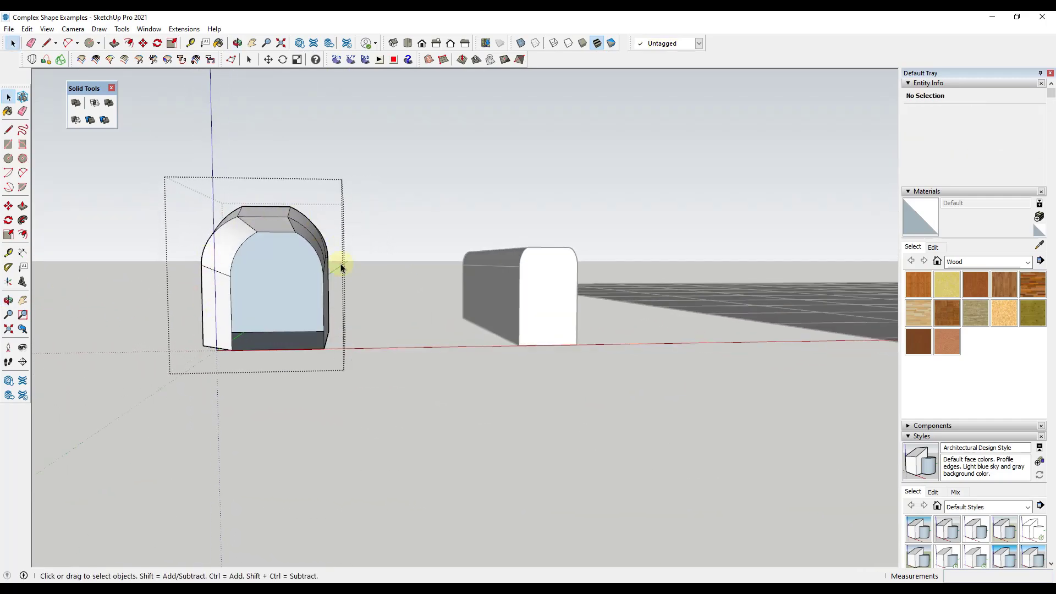
{"action": "middle_click_drag", "start_coordinate": [365, 382], "coordinate": [436, 424]}
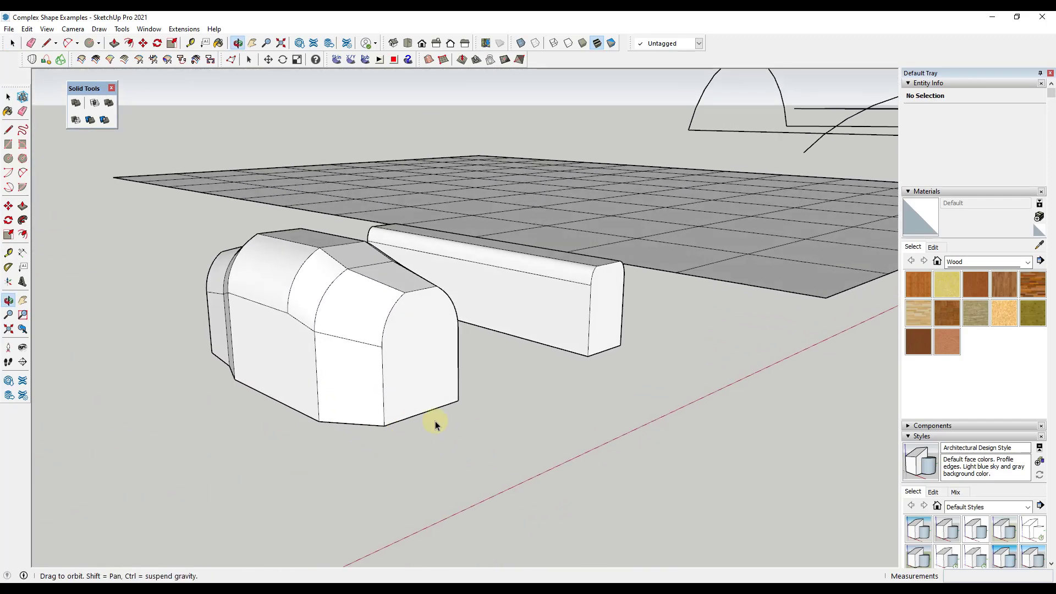
Step: Move the long rounded block into the large arched solid so it protrudes through both ends
{"action": "left_click", "coordinate": [570, 323]}
{"action": "key", "text": "m"}
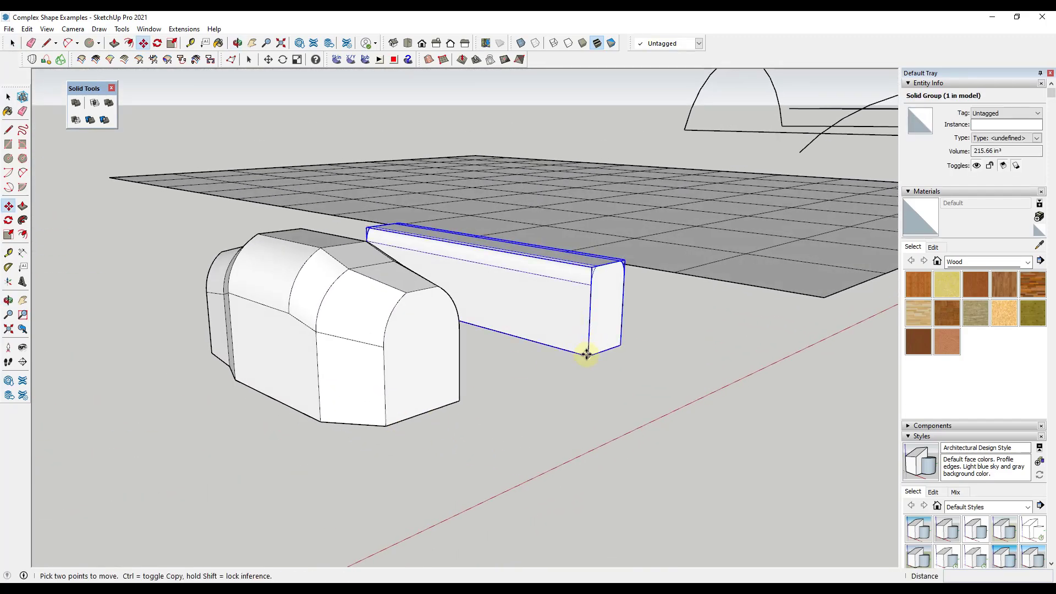
{"action": "left_click", "coordinate": [588, 355]}
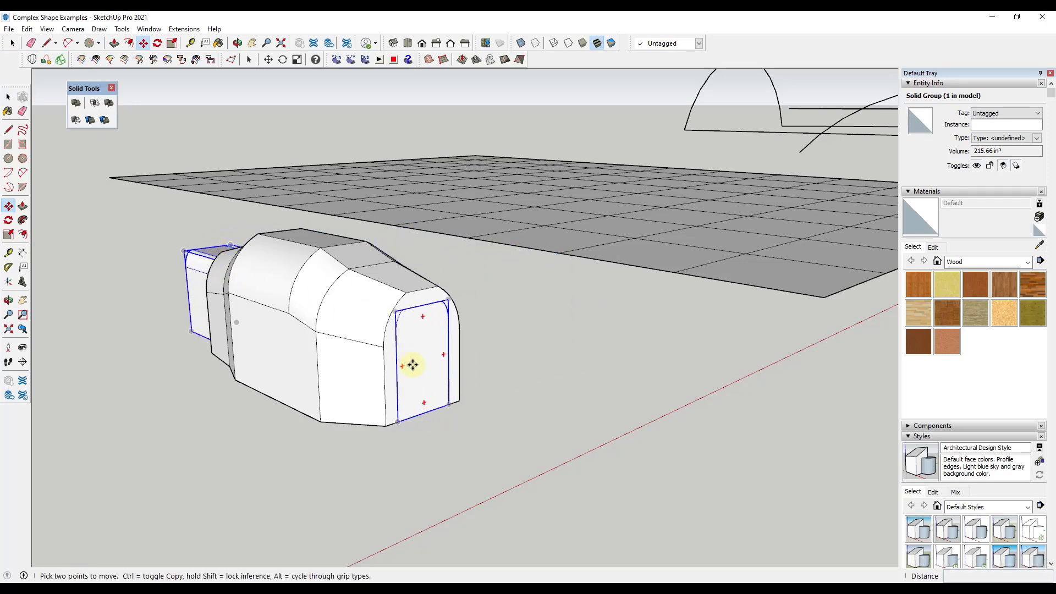
{"action": "left_click", "coordinate": [428, 374]}
{"action": "key", "text": "space"}
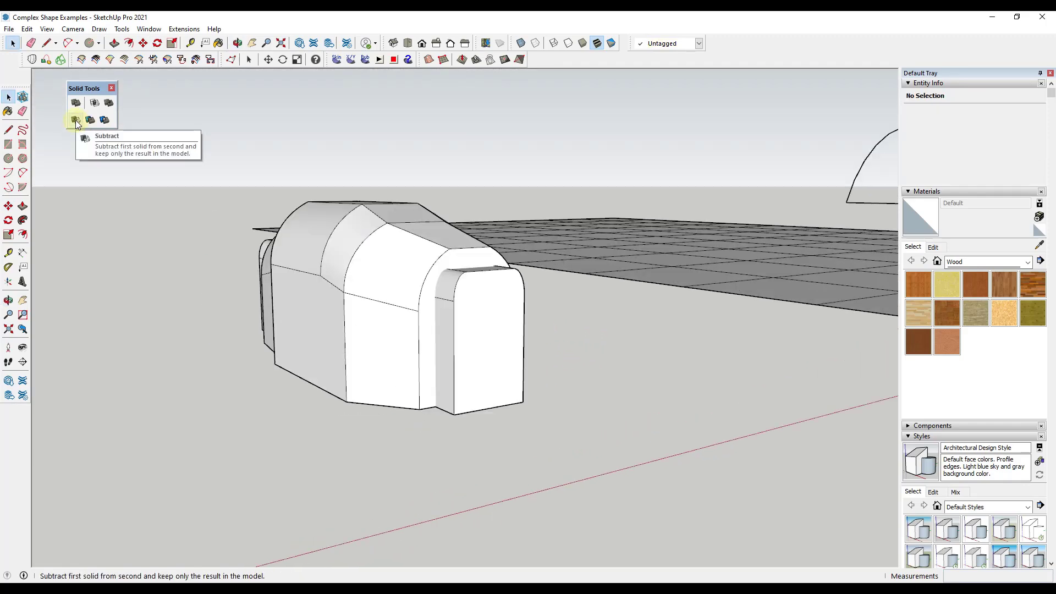
Step: Subtract the long rounded block from the large arched solid
{"action": "left_click", "coordinate": [481, 327]}
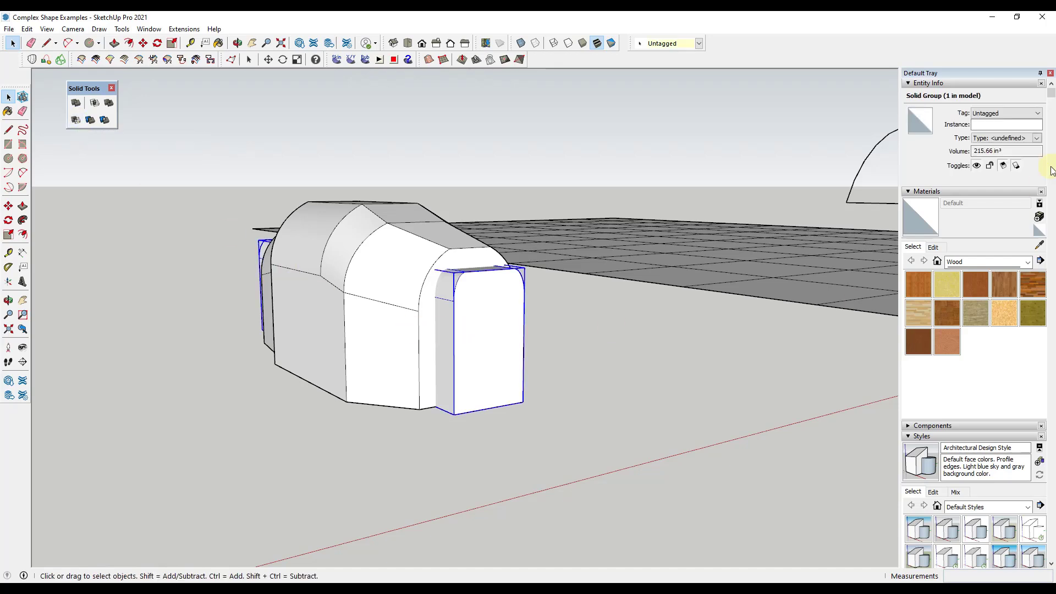
{"action": "left_click", "coordinate": [411, 221]}
{"action": "left_click", "coordinate": [487, 331]}
{"action": "left_click", "coordinate": [76, 120]}
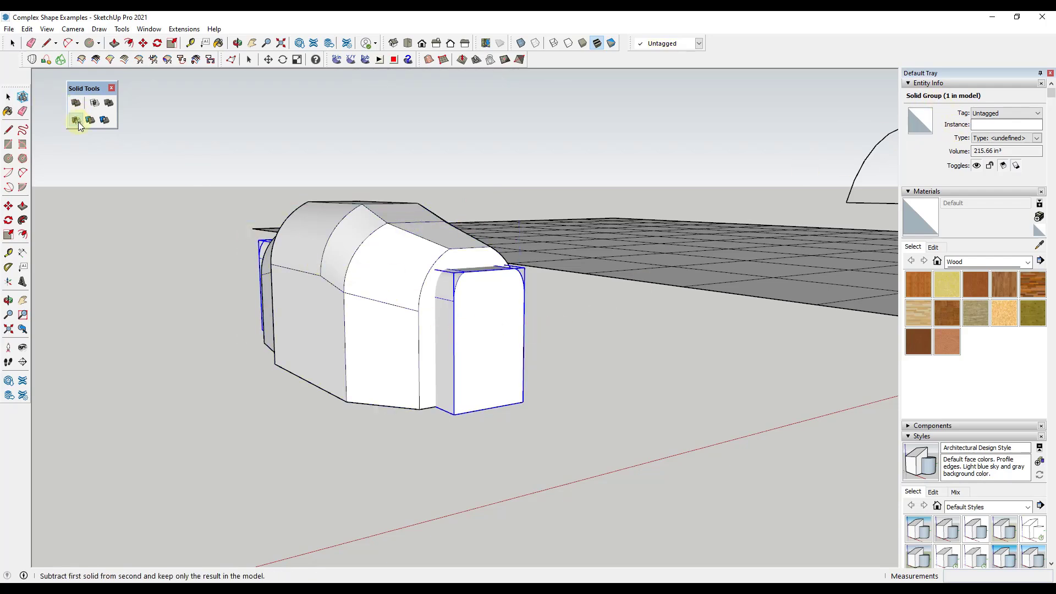
{"action": "left_click", "coordinate": [394, 308]}
Step: Examine the tunnel cut through the arched solid from its front and side
{"action": "middle_click_drag", "start_coordinate": [490, 323], "coordinate": [361, 302]}
{"action": "scroll", "coordinate": [405, 327], "scroll_direction": "up", "scroll_amount": 5}
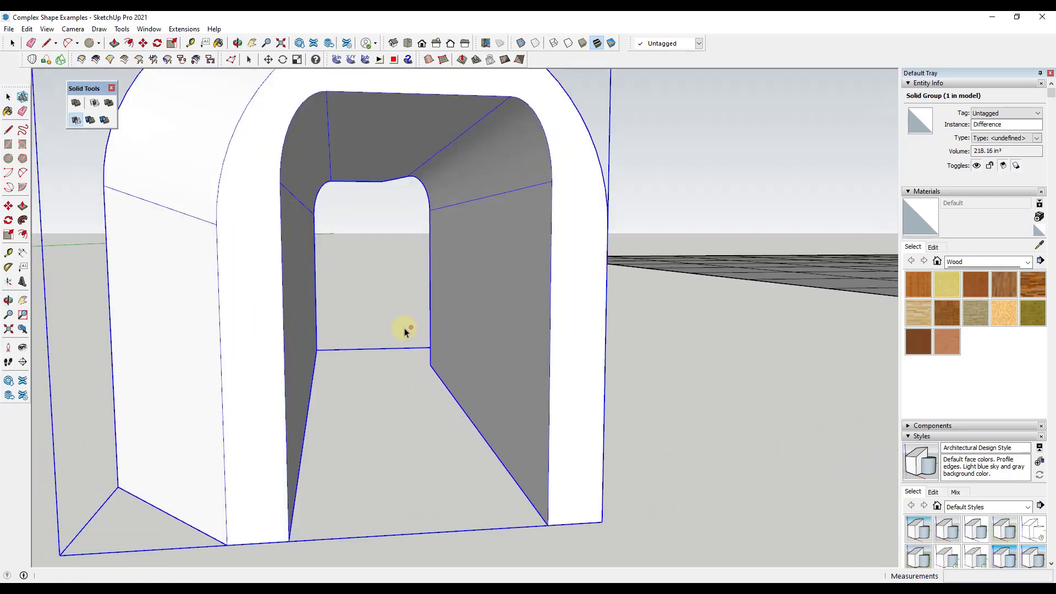
{"action": "middle_click_drag", "start_coordinate": [405, 327], "coordinate": [388, 328]}
{"action": "scroll", "coordinate": [236, 297], "scroll_direction": "down", "scroll_amount": 4}
{"action": "middle_click_drag", "start_coordinate": [236, 297], "coordinate": [494, 330]}
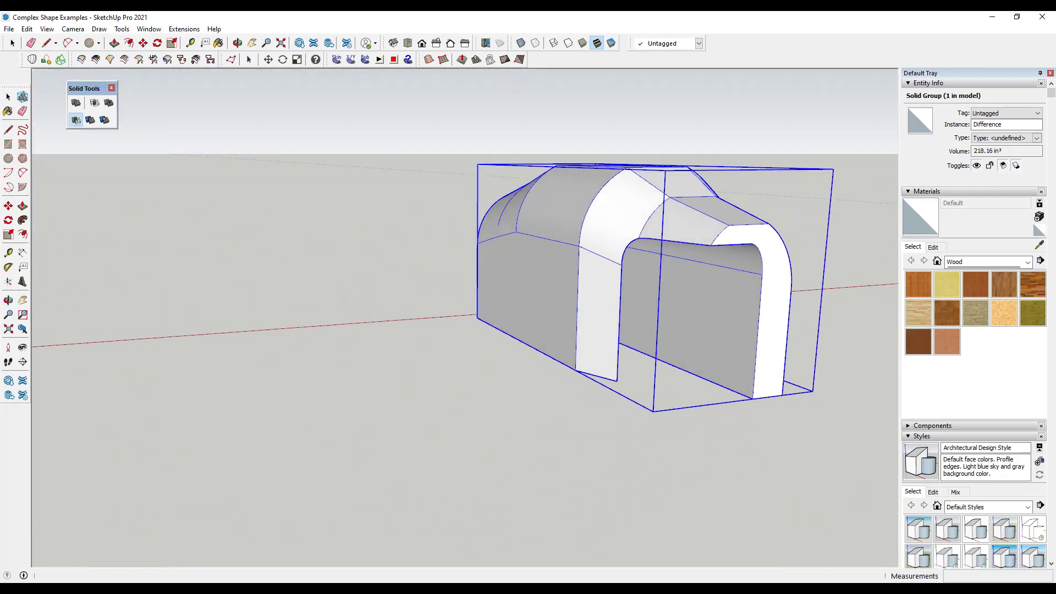
{"action": "middle_click_drag", "start_coordinate": [693, 263], "coordinate": [784, 323]}
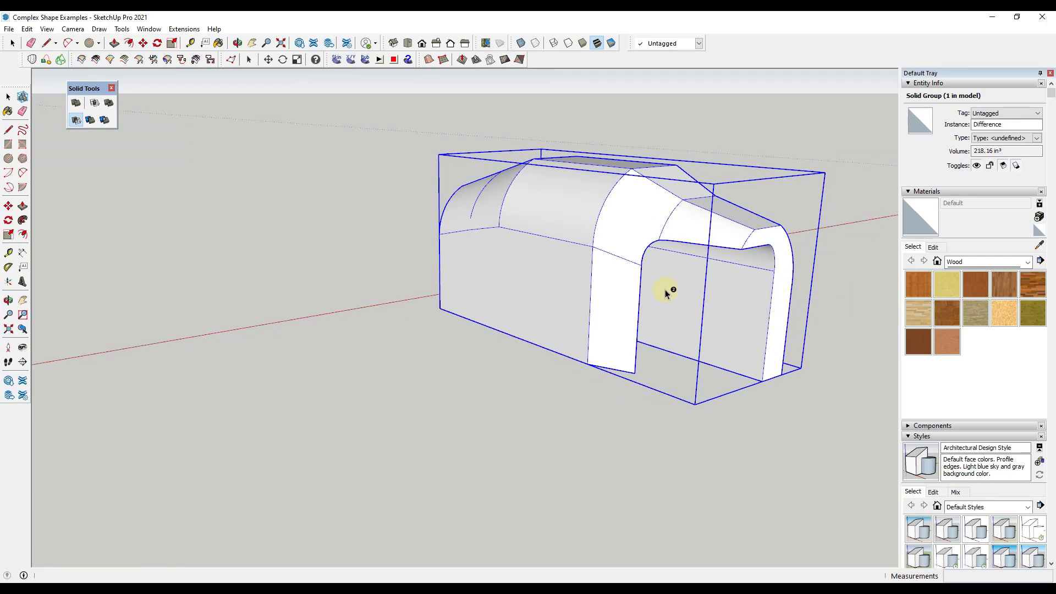
{"action": "scroll", "coordinate": [682, 294], "scroll_direction": "down", "scroll_amount": 2}
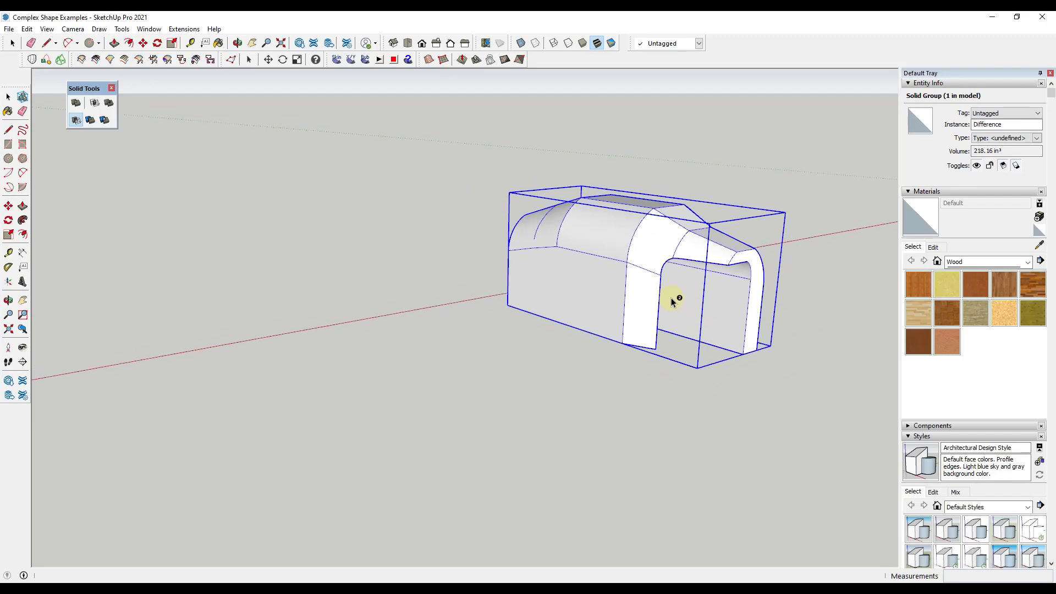
{"action": "scroll", "coordinate": [672, 301], "scroll_direction": "down", "scroll_amount": 3}
Step: Open the flat grid mesh group for editing
{"action": "middle_click_drag", "start_coordinate": [707, 280], "coordinate": [545, 205]}
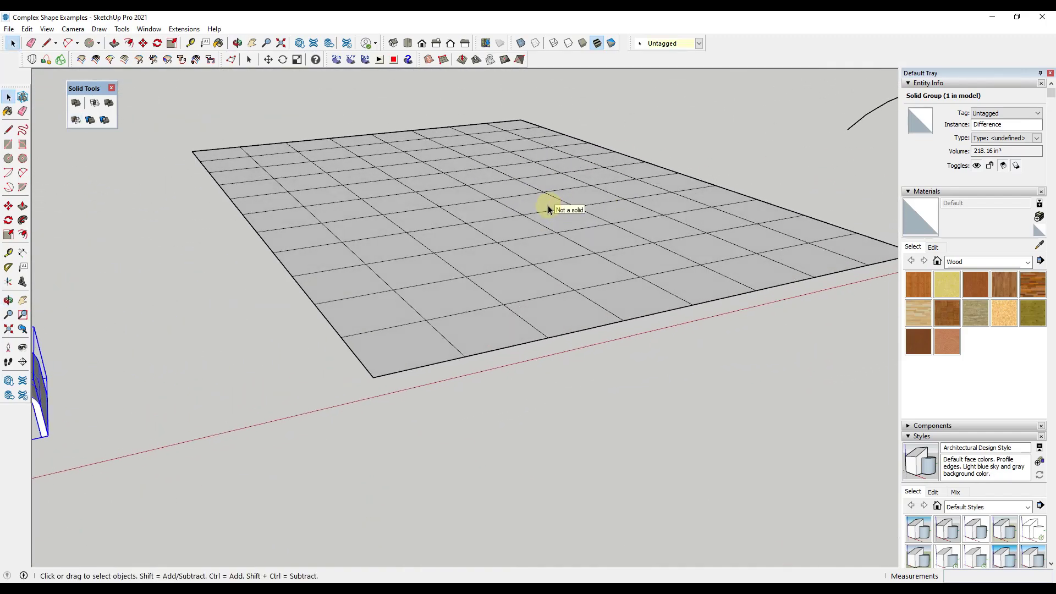
{"action": "double_click", "coordinate": [547, 205]}
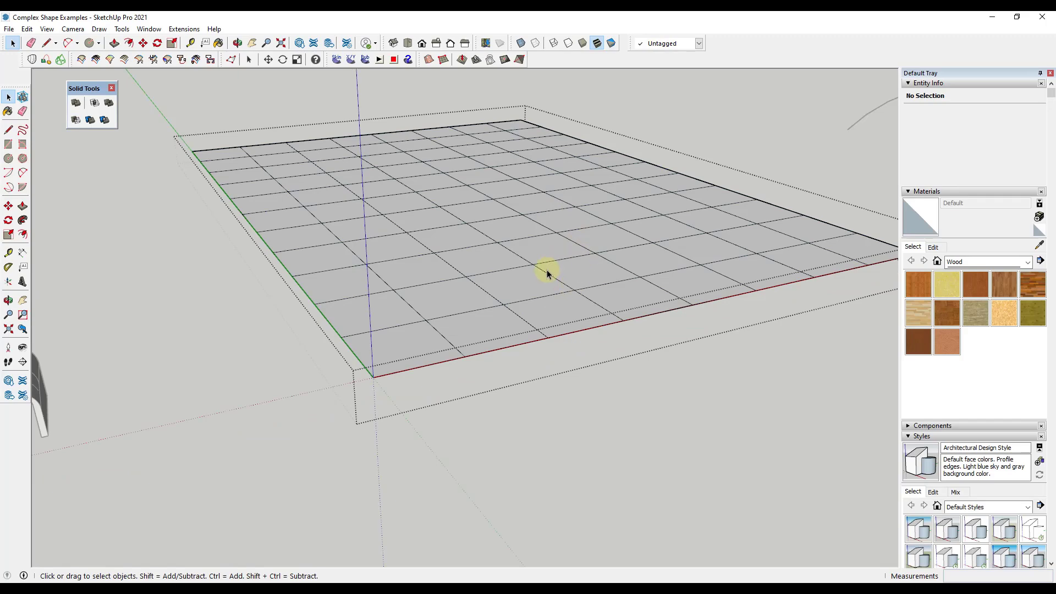
{"action": "scroll", "coordinate": [545, 275], "scroll_direction": "down", "scroll_amount": 4}
{"action": "scroll", "coordinate": [538, 269], "scroll_direction": "up", "scroll_amount": 2}
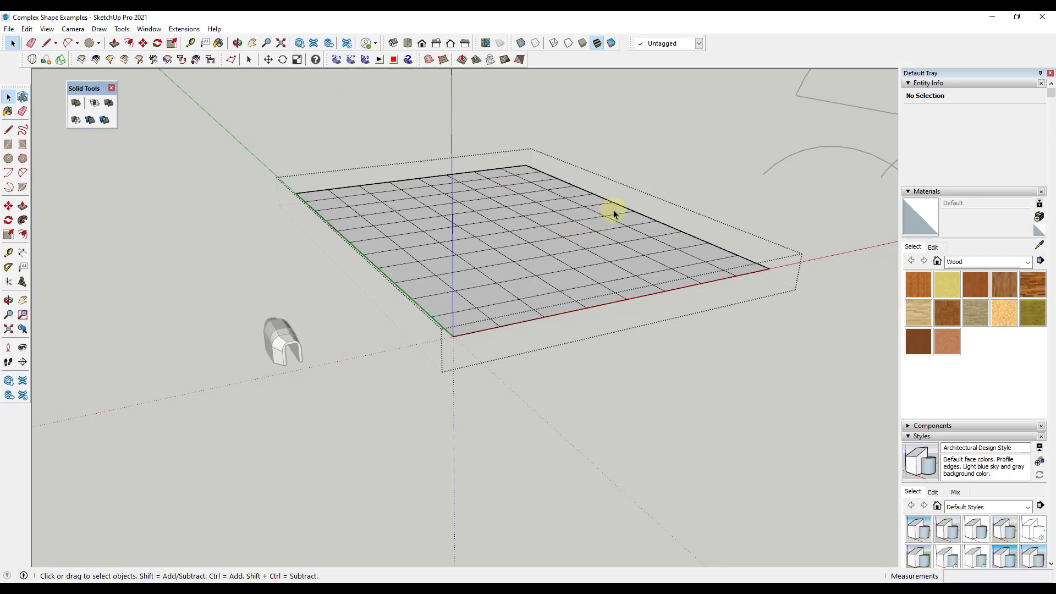
{"action": "scroll", "coordinate": [622, 204], "scroll_direction": "up", "scroll_amount": 3}
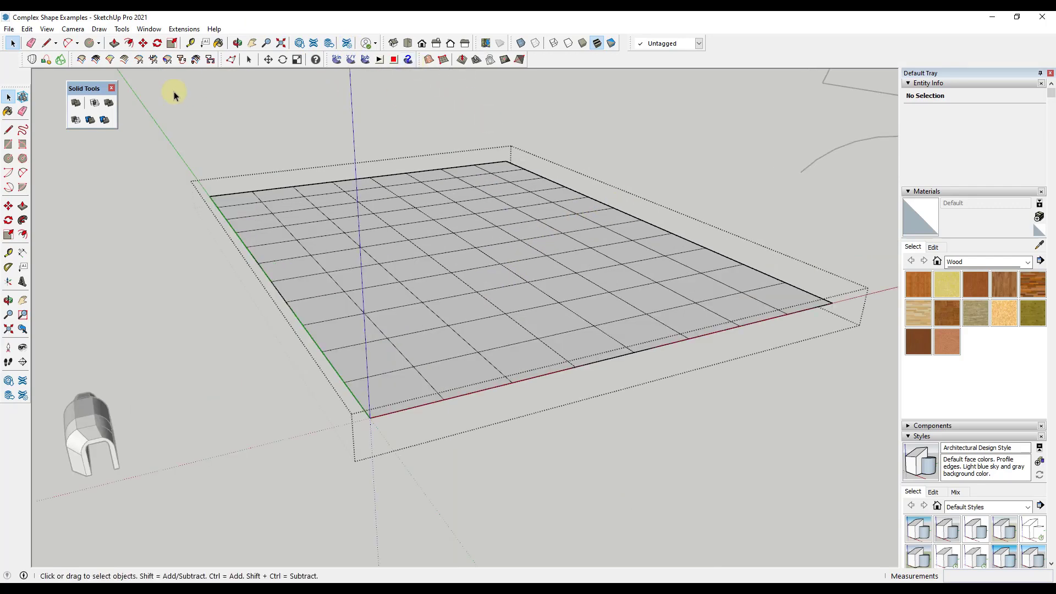
Step: Replace the floating Solid Tools toolbar with the Sandbox toolbar and look up Sandbox Tools in the Extension Manager
{"action": "left_click", "coordinate": [112, 88]}
{"action": "left_click_drag", "start_coordinate": [421, 61], "coordinate": [155, 110]}
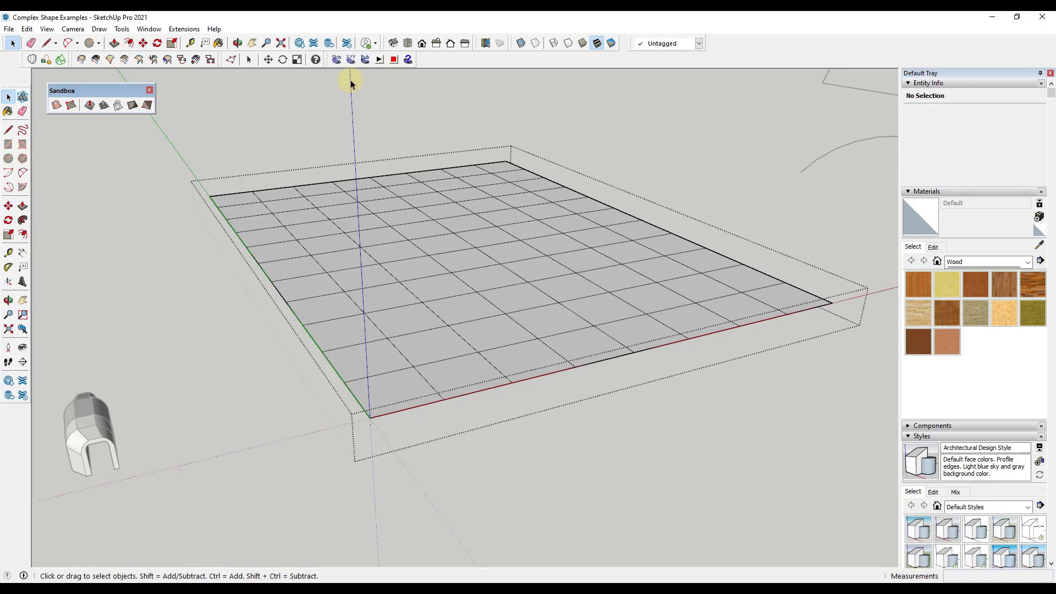
{"action": "left_click", "coordinate": [345, 42]}
{"action": "scroll", "coordinate": [315, 270], "scroll_direction": "down", "scroll_amount": 7}
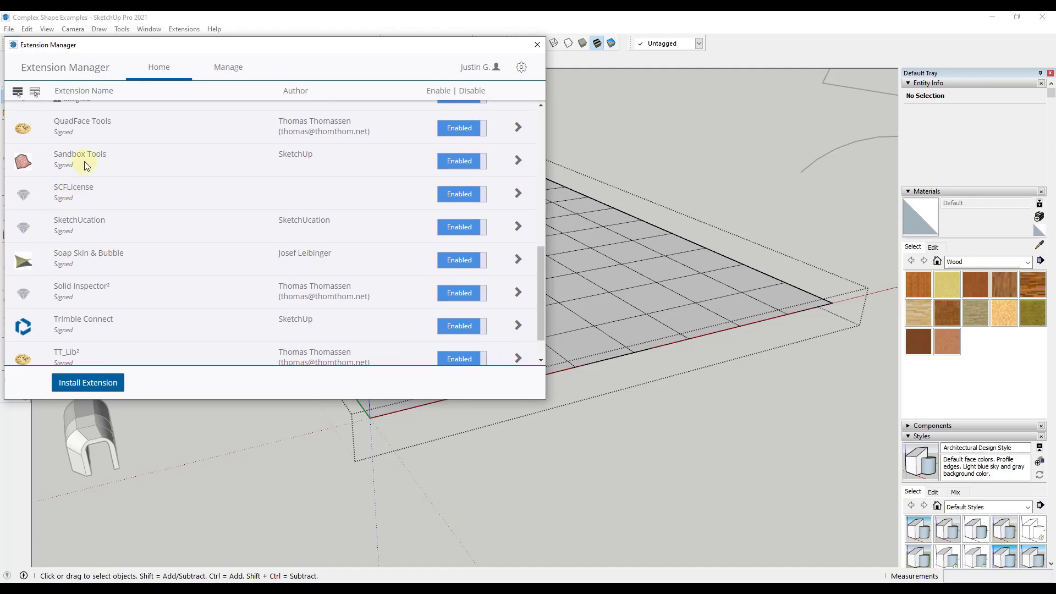
{"action": "left_click", "coordinate": [537, 44]}
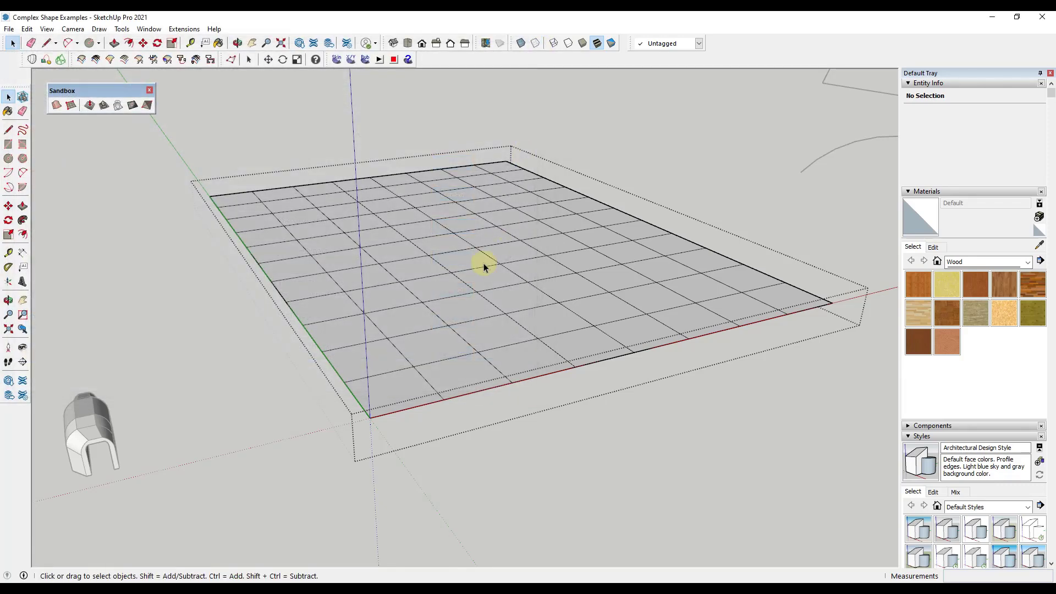
Step: Raise the middle of the grid mesh into a dome with two Smoove lifts at a 10' radius
{"action": "scroll", "coordinate": [487, 297], "scroll_direction": "down", "scroll_amount": 3}
{"action": "scroll", "coordinate": [271, 203], "scroll_direction": "down", "scroll_amount": 1}
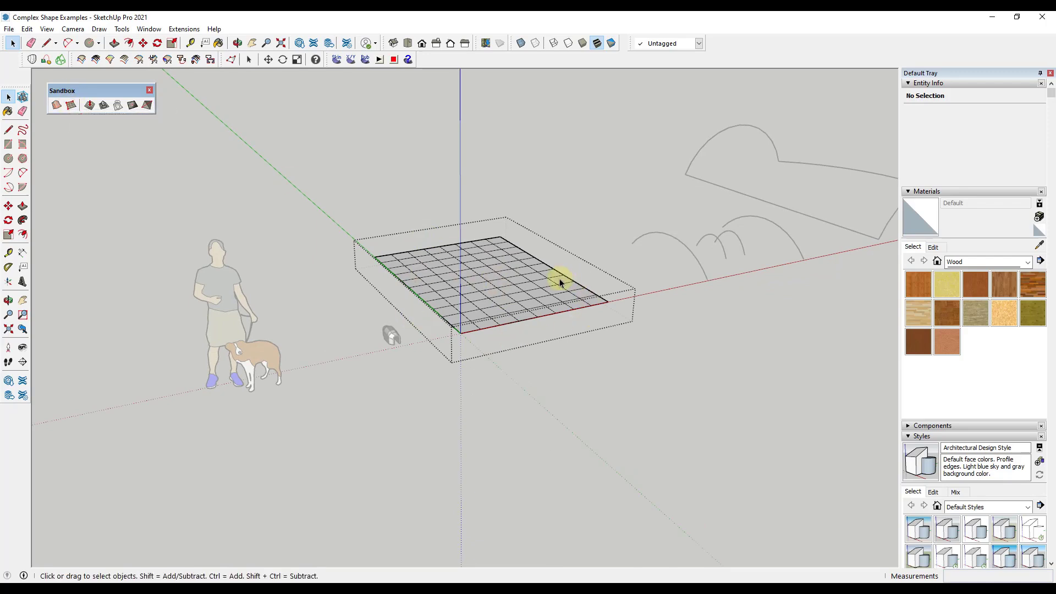
{"action": "left_click", "coordinate": [91, 107]}
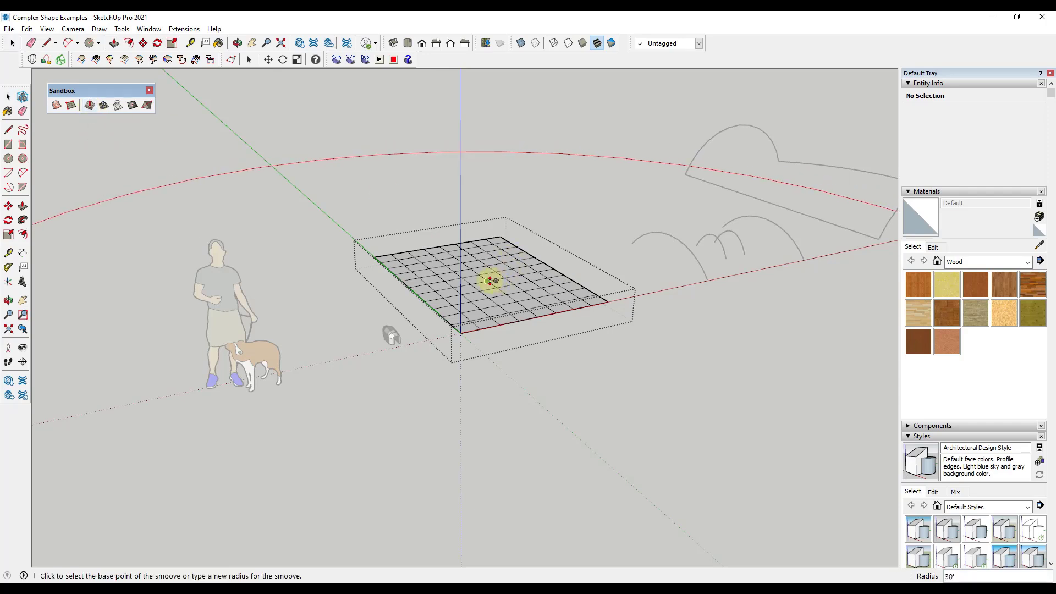
{"action": "scroll", "coordinate": [517, 231], "scroll_direction": "down", "scroll_amount": 5}
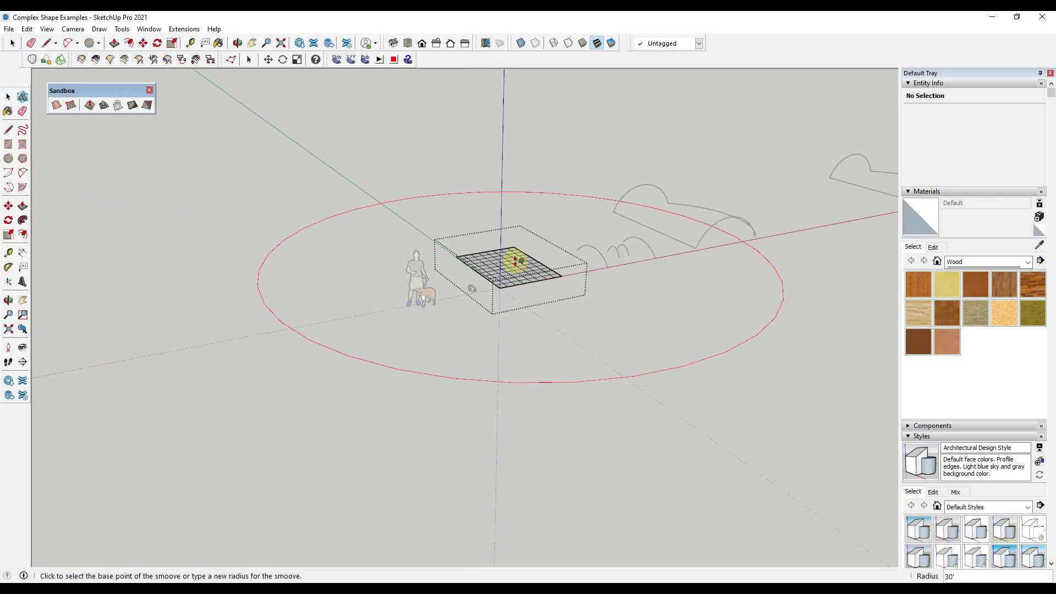
{"action": "scroll", "coordinate": [510, 263], "scroll_direction": "up", "scroll_amount": 5}
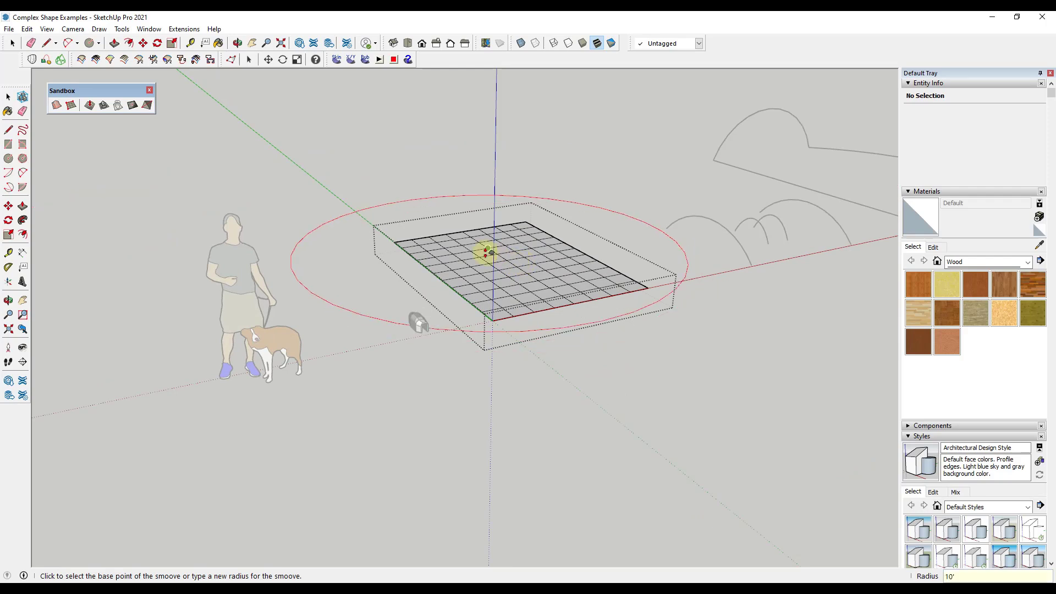
{"action": "left_click", "coordinate": [515, 262]}
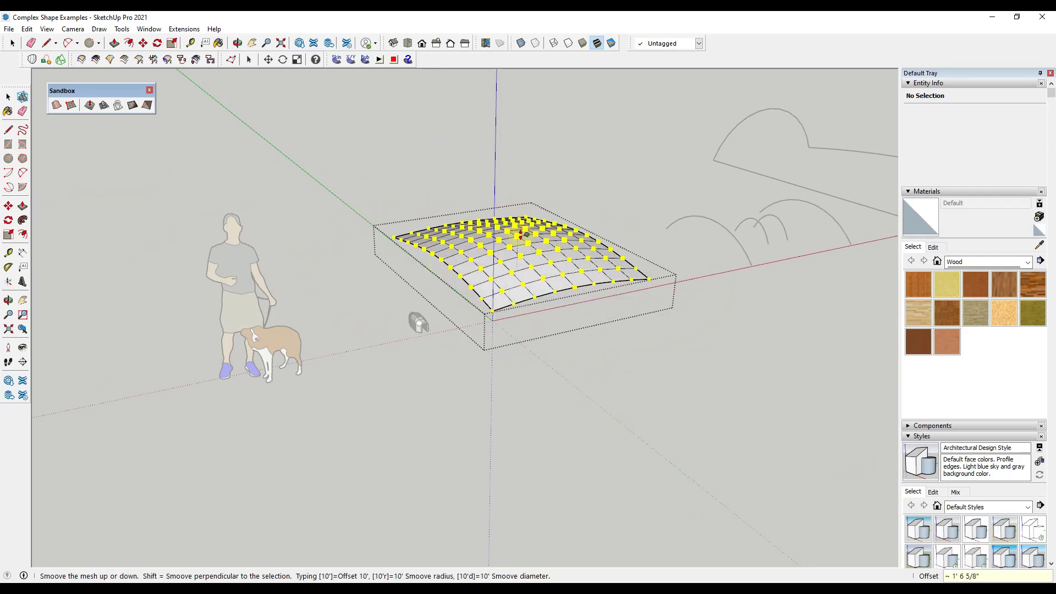
{"action": "left_click", "coordinate": [527, 216]}
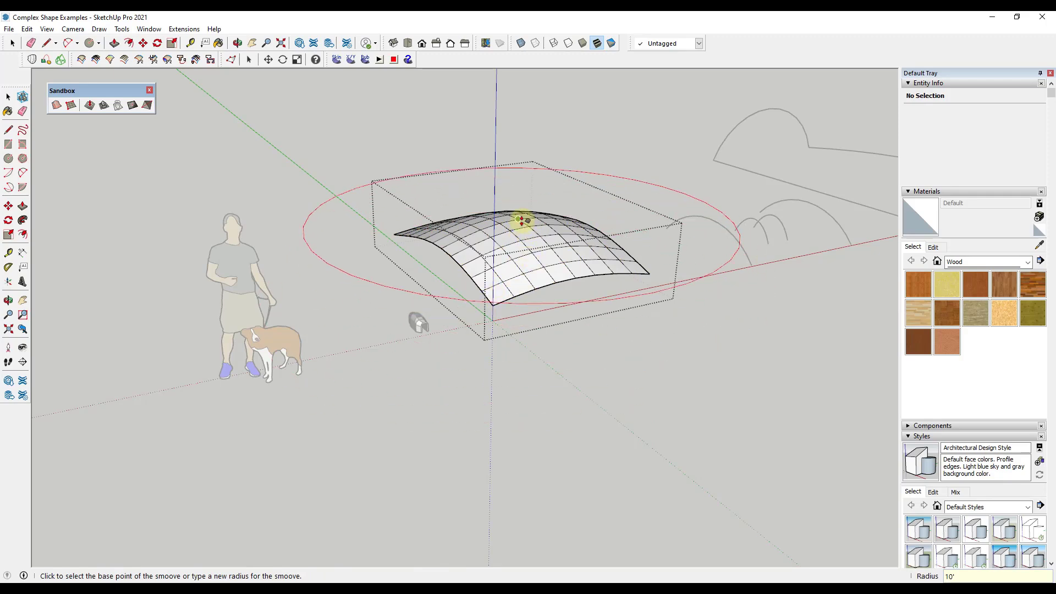
{"action": "left_click", "coordinate": [523, 245]}
{"action": "left_click", "coordinate": [532, 210]}
{"action": "middle_click_drag", "start_coordinate": [531, 210], "coordinate": [521, 273]}
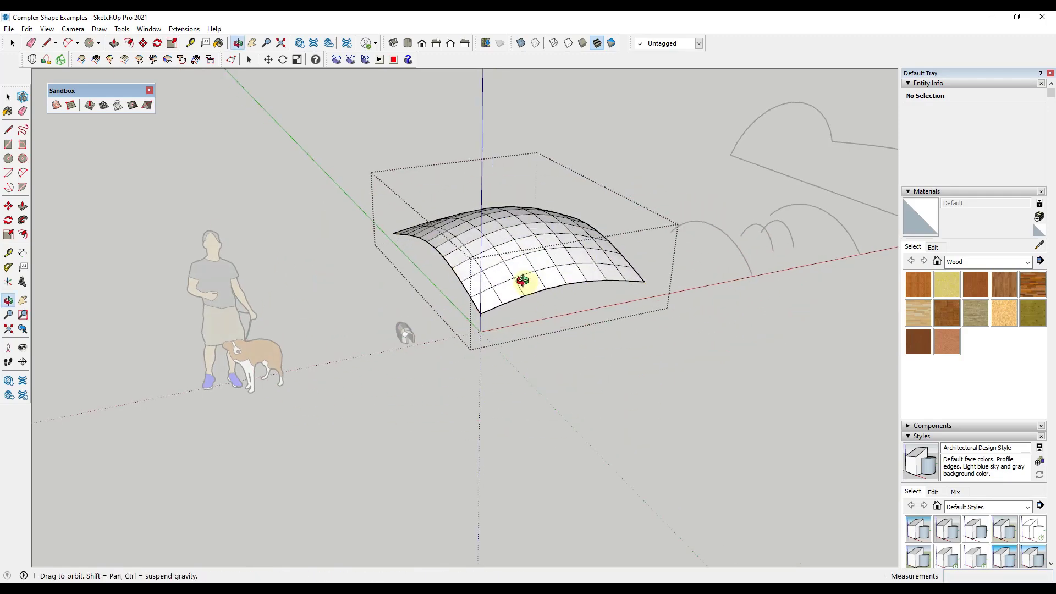
Step: Lower the two front corners of the domed mesh with Smoove at a 5' radius, the first by about 1' 1"
{"action": "scroll", "coordinate": [484, 229], "scroll_direction": "up", "scroll_amount": 3}
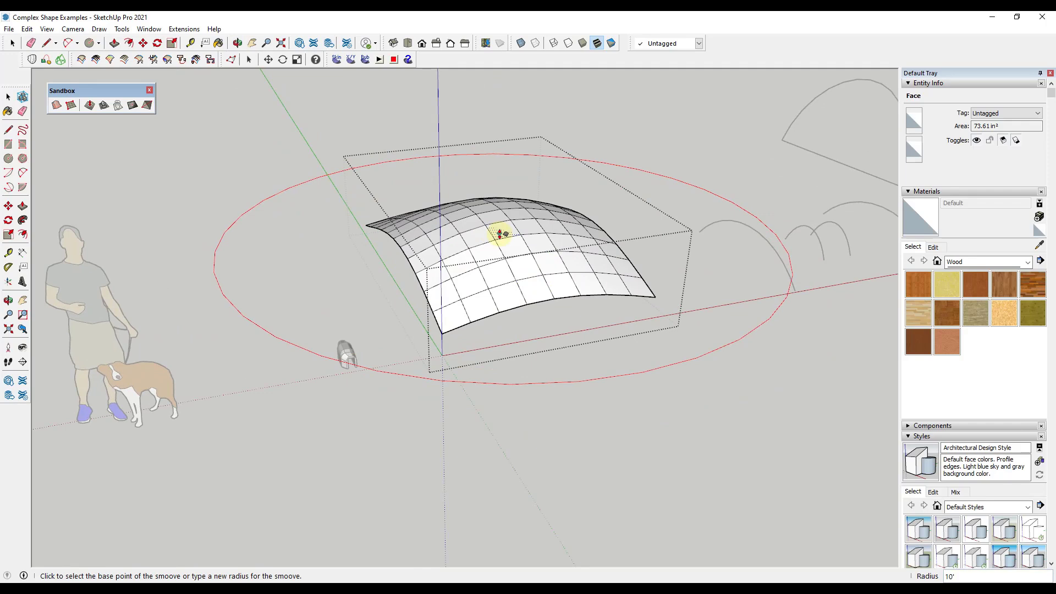
{"action": "left_click", "coordinate": [655, 297]}
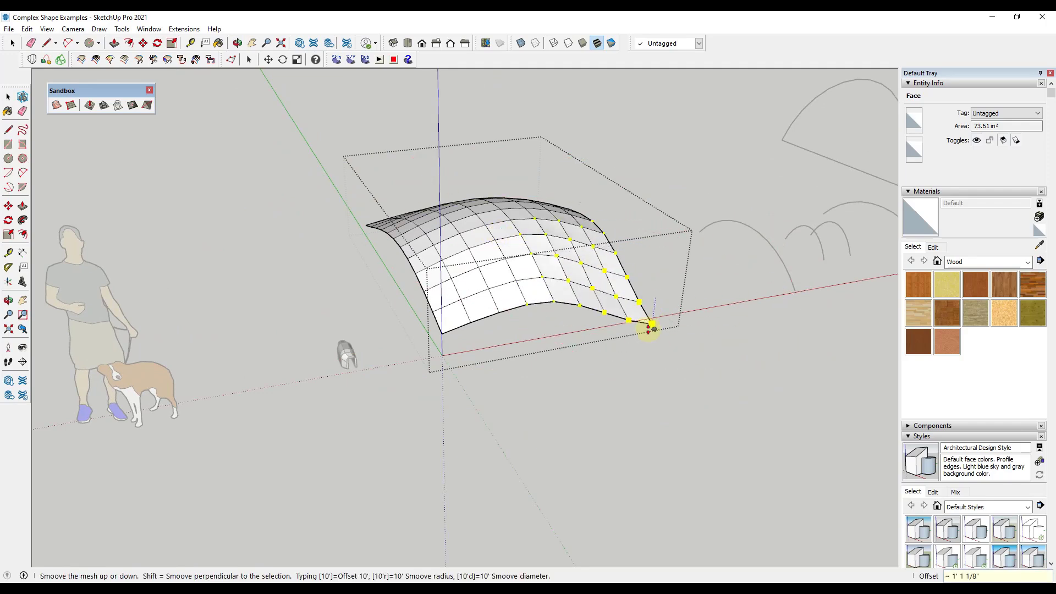
{"action": "left_click", "coordinate": [646, 330]}
{"action": "left_click", "coordinate": [448, 331]}
{"action": "left_click", "coordinate": [450, 353]}
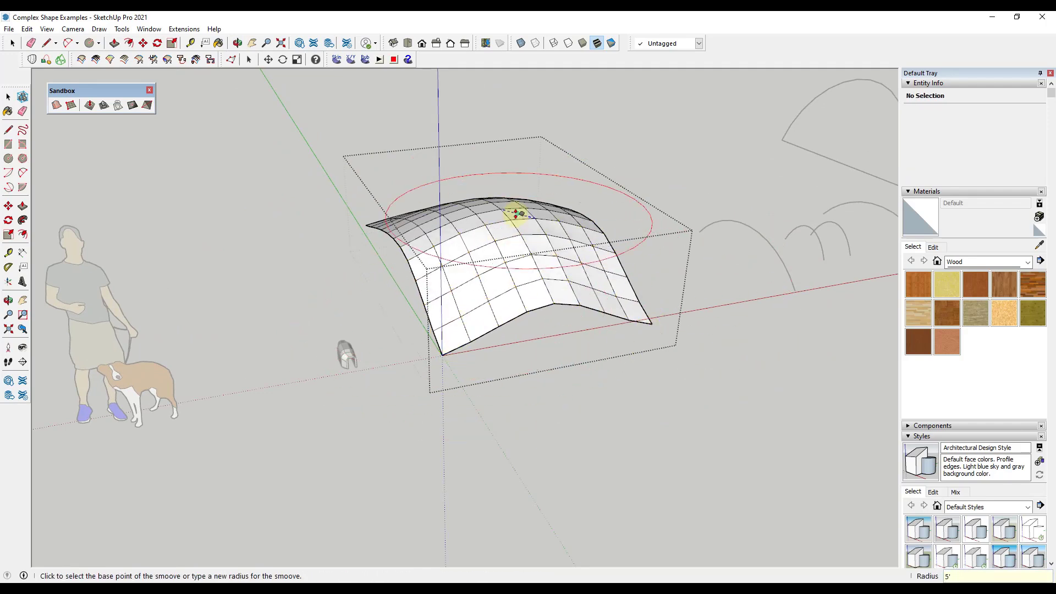
Step: Raise the mesh's crest and lower its far corner near the green axis with Smoove at a 5' radius
{"action": "left_click", "coordinate": [504, 212]}
{"action": "left_click", "coordinate": [488, 199]}
{"action": "middle_click_drag", "start_coordinate": [488, 199], "coordinate": [632, 258]}
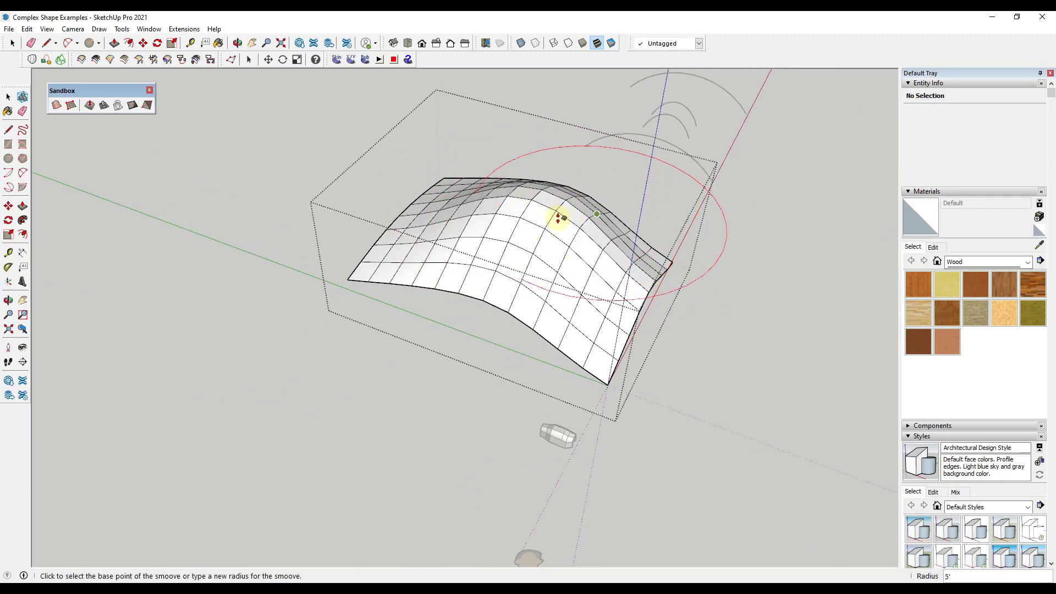
{"action": "left_click", "coordinate": [347, 279]}
{"action": "left_click", "coordinate": [347, 304]}
{"action": "middle_click_drag", "start_coordinate": [346, 304], "coordinate": [488, 242]}
{"action": "key", "text": "space"}
{"action": "scroll", "coordinate": [549, 373], "scroll_direction": "down", "scroll_amount": 5}
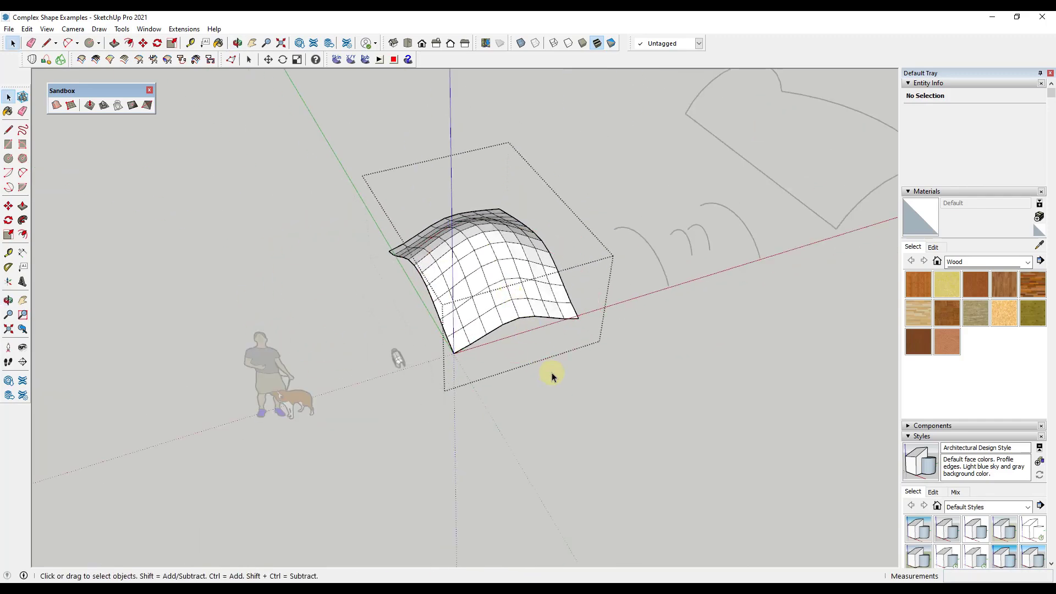
Step: Create a flat sandbox grid from scratch behind the curved mesh and open it for editing
{"action": "scroll", "coordinate": [521, 259], "scroll_direction": "up", "scroll_amount": 8}
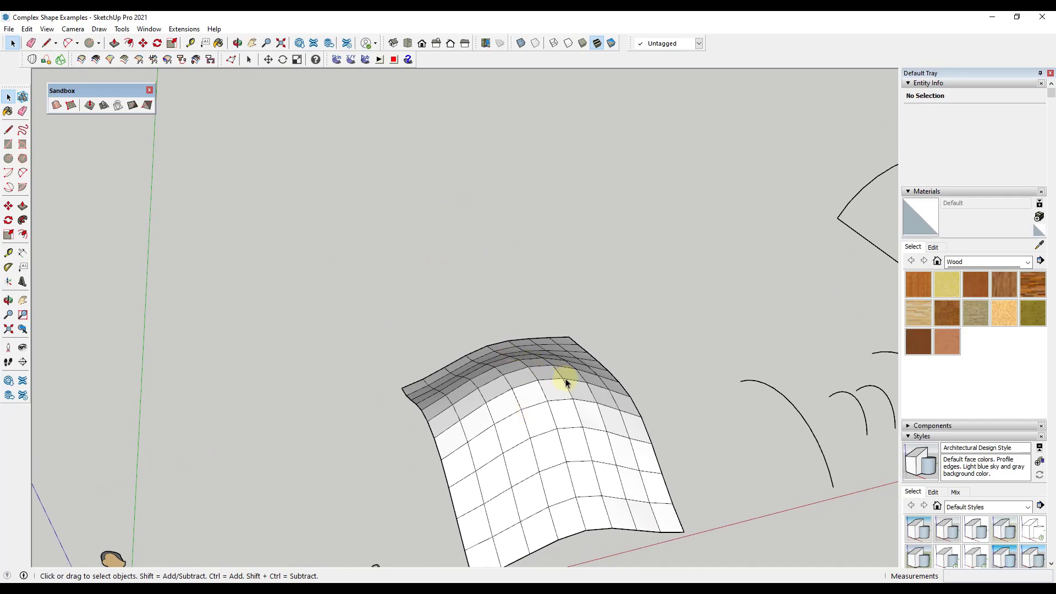
{"action": "scroll", "coordinate": [572, 326], "scroll_direction": "down", "scroll_amount": 3}
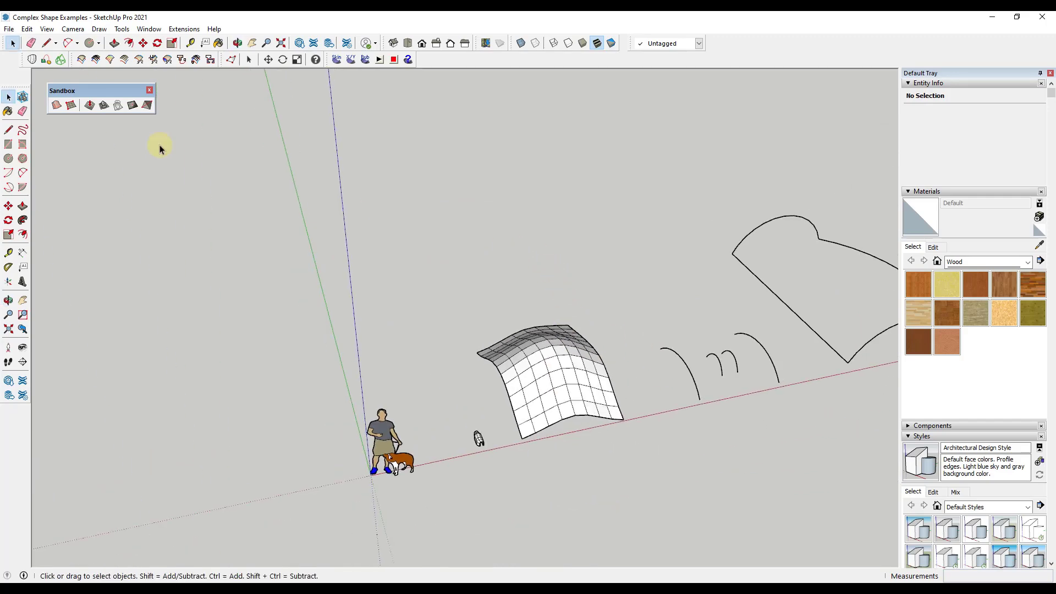
{"action": "left_click", "coordinate": [71, 105]}
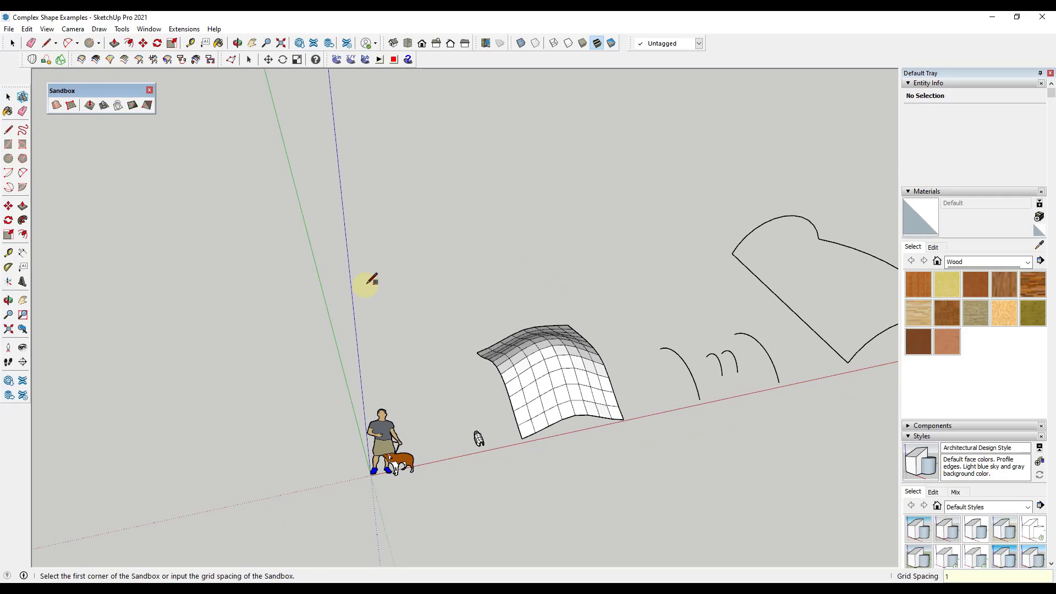
{"action": "left_click", "coordinate": [402, 311]}
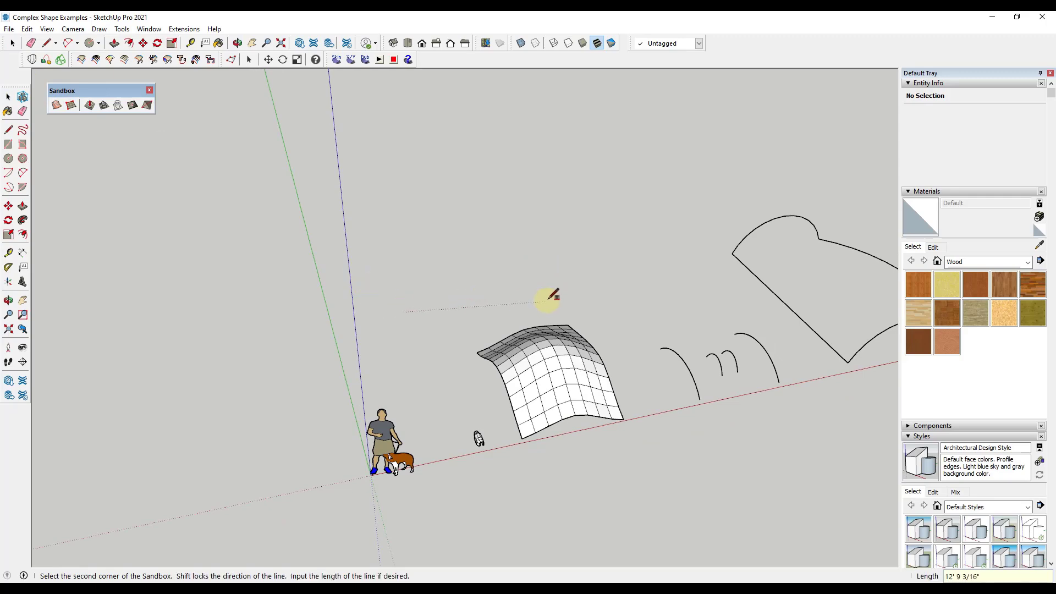
{"action": "left_click", "coordinate": [657, 268]}
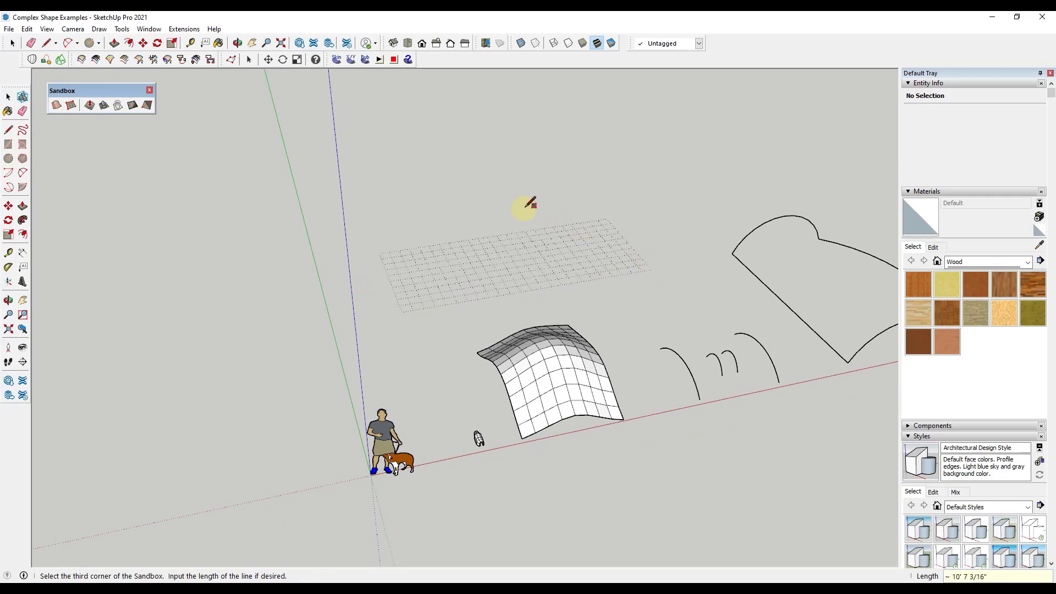
{"action": "left_click", "coordinate": [464, 149]}
{"action": "double_click", "coordinate": [512, 238]}
Step: Sculpt two mounds along the grid's far edge, a dip on its side edge and a corner mound with Smoove at a 5' radius
{"action": "left_click", "coordinate": [89, 105]}
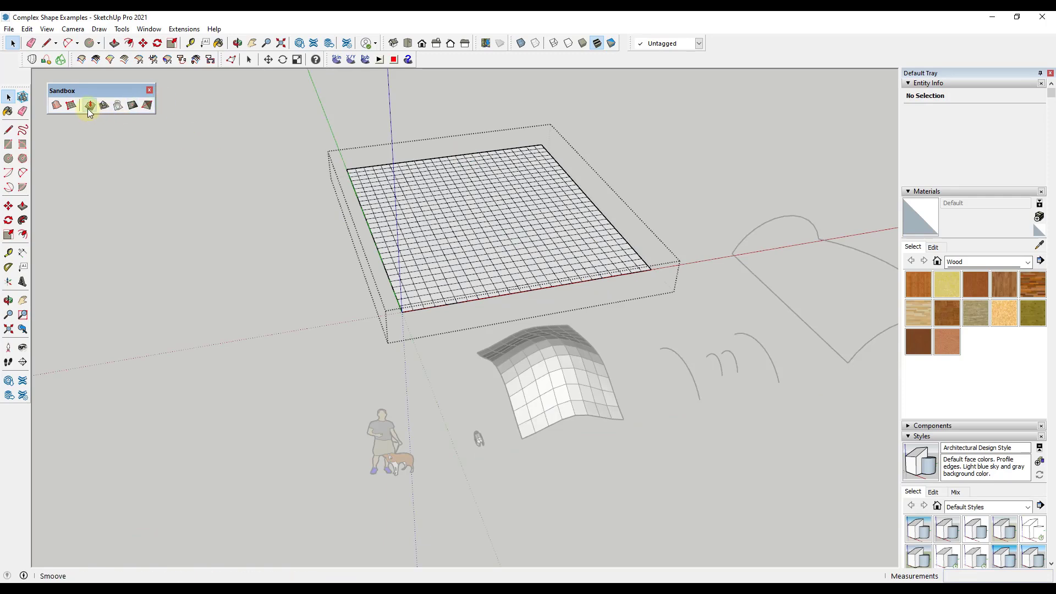
{"action": "left_click", "coordinate": [397, 176]}
{"action": "left_click", "coordinate": [393, 160]}
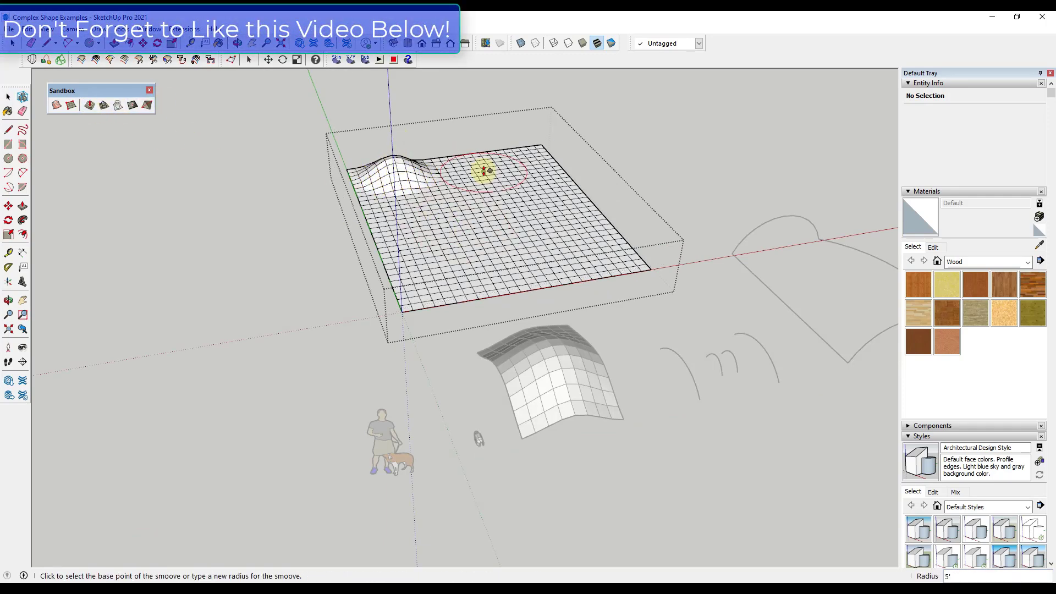
{"action": "left_click", "coordinate": [484, 170]}
{"action": "left_click", "coordinate": [479, 161]}
{"action": "left_click", "coordinate": [559, 204]}
{"action": "left_click", "coordinate": [603, 238]}
{"action": "left_click", "coordinate": [611, 228]}
{"action": "left_click", "coordinate": [608, 245]}
Step: Raise another mound at the grid's front corner nearest the scale figure with Smoove
{"action": "left_click", "coordinate": [465, 225]}
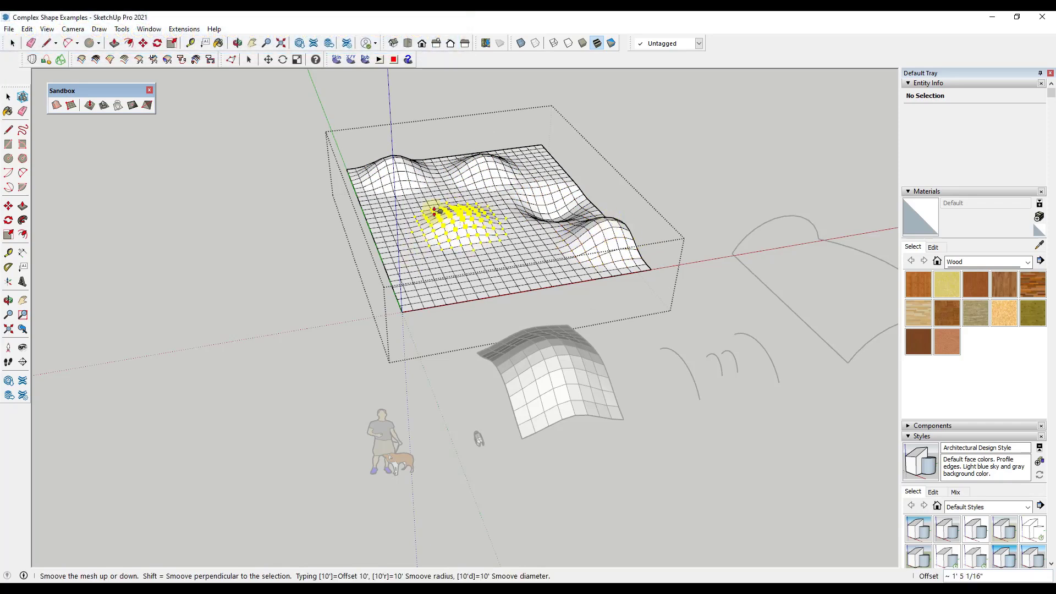
{"action": "key", "text": "Escape"}
{"action": "left_click", "coordinate": [417, 266]}
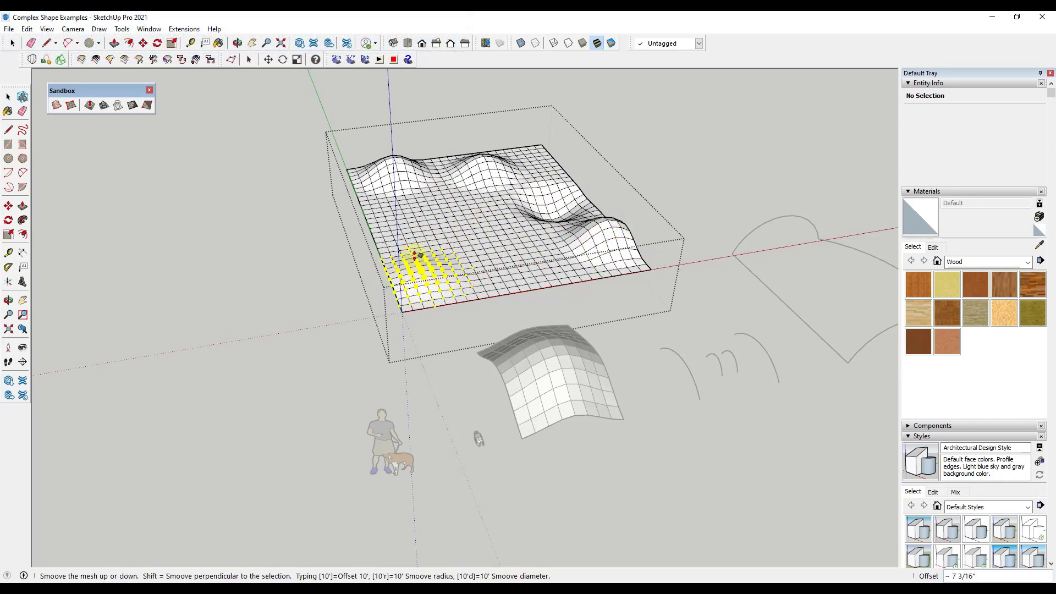
{"action": "left_click", "coordinate": [415, 246]}
{"action": "key", "text": "space"}
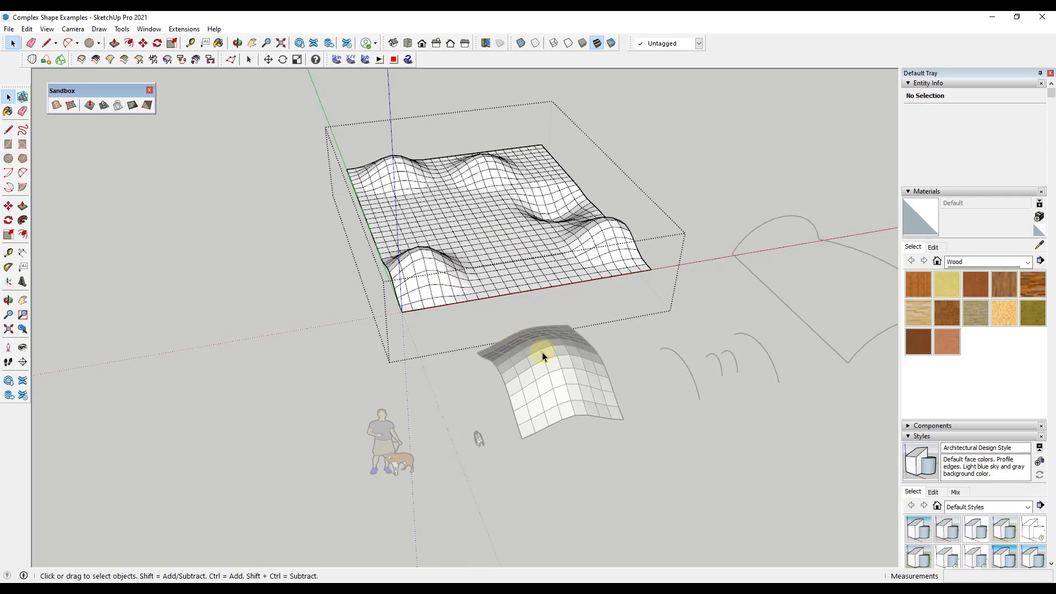
Step: Close the sculpted terrain grid's group and move the grid over to the green axis
{"action": "left_click", "coordinate": [535, 466]}
{"action": "left_click", "coordinate": [564, 262]}
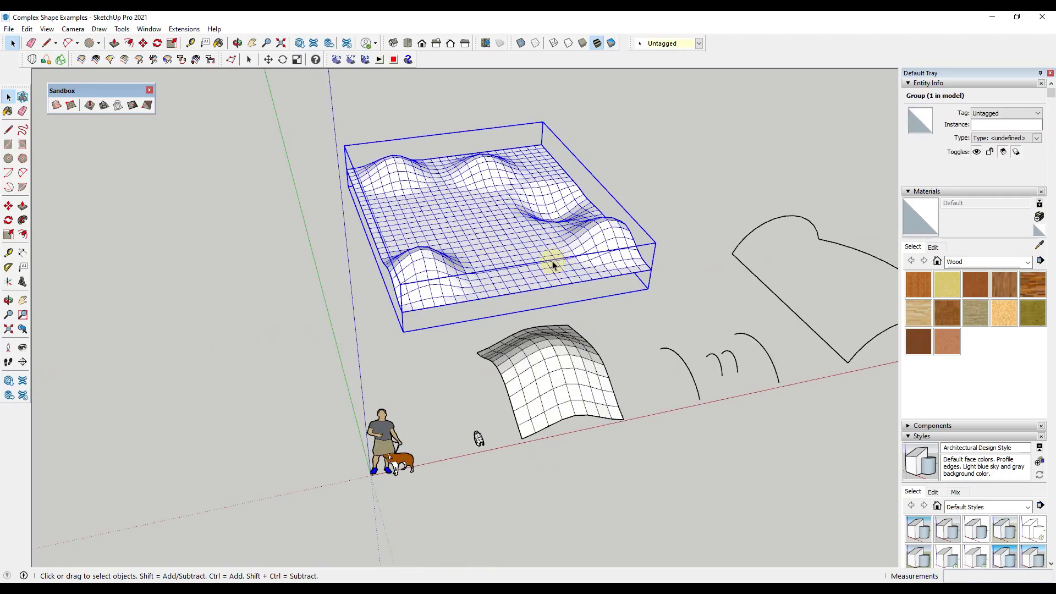
{"action": "key", "text": "m"}
{"action": "left_click_drag", "start_coordinate": [490, 236], "coordinate": [448, 264]}
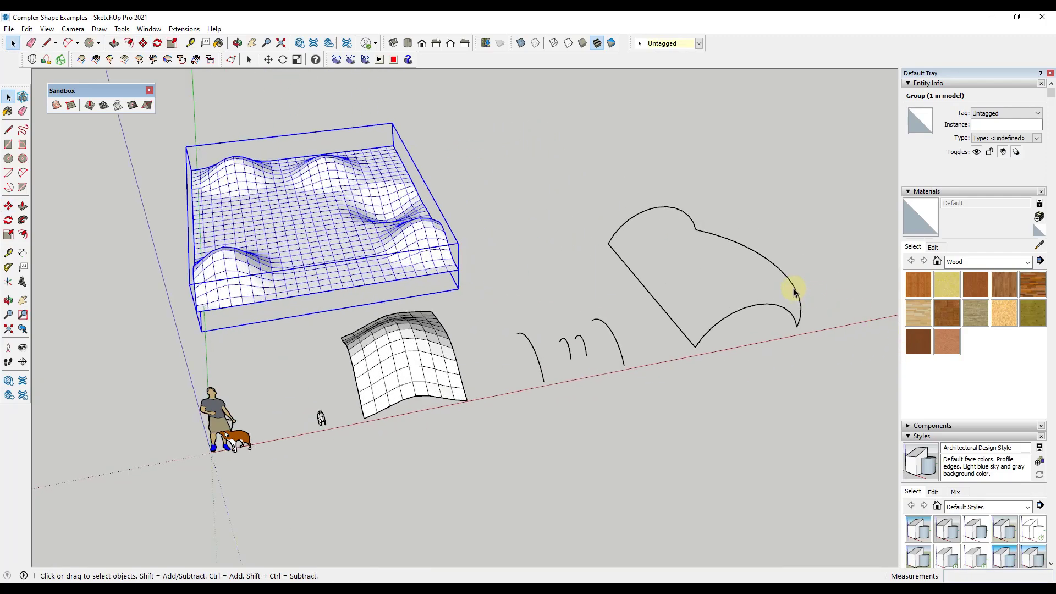
Step: Replace the floating Sandbox toolbar with the Curviloft toolbar
{"action": "scroll", "coordinate": [794, 291], "scroll_direction": "up", "scroll_amount": 2}
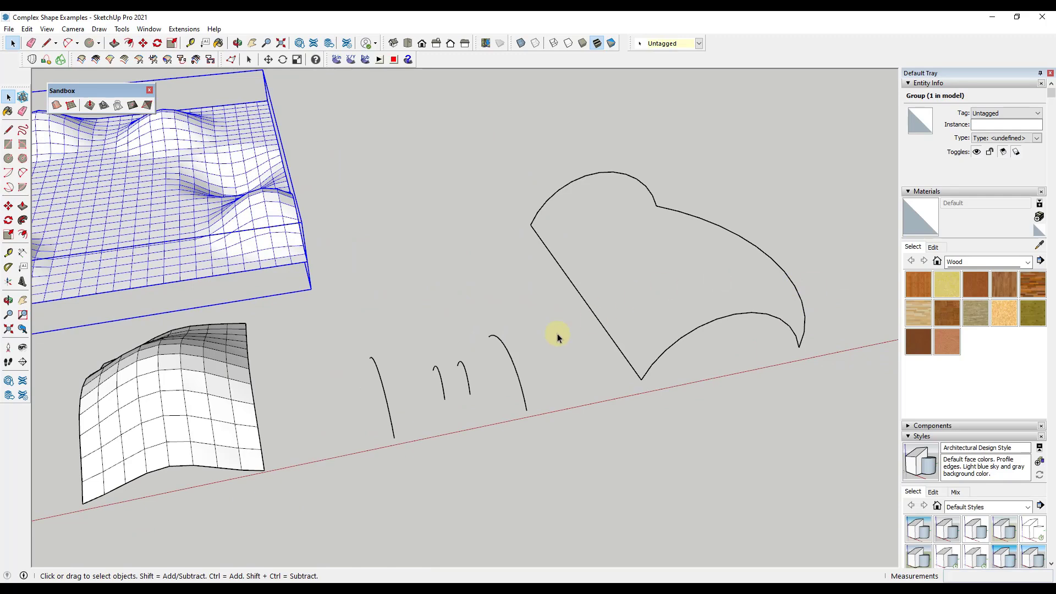
{"action": "middle_click_drag", "start_coordinate": [587, 362], "coordinate": [744, 363]}
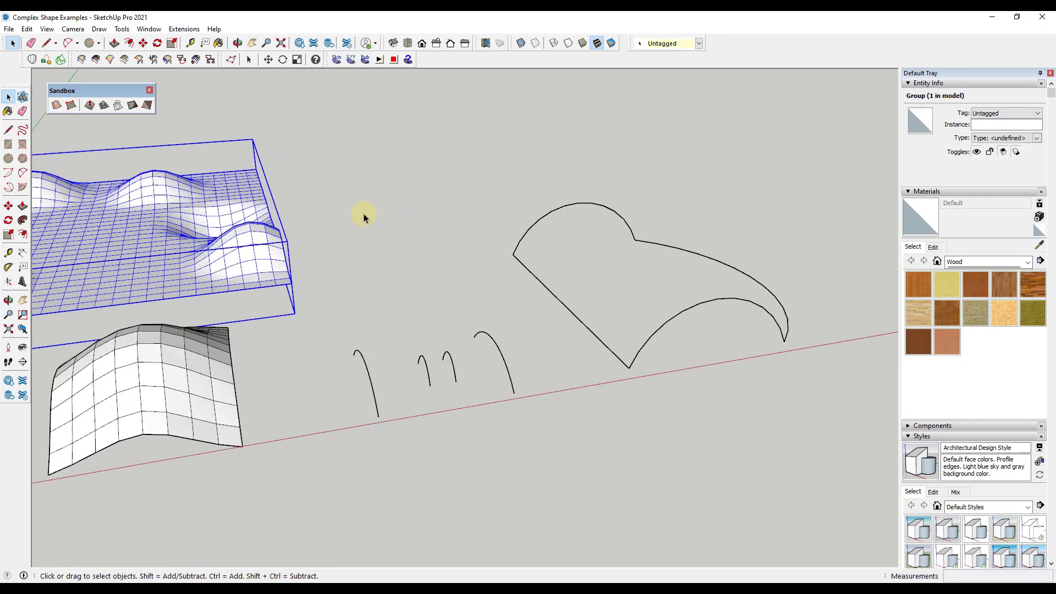
{"action": "left_click", "coordinate": [150, 90]}
{"action": "left_click_drag", "start_coordinate": [23, 60], "coordinate": [96, 88]}
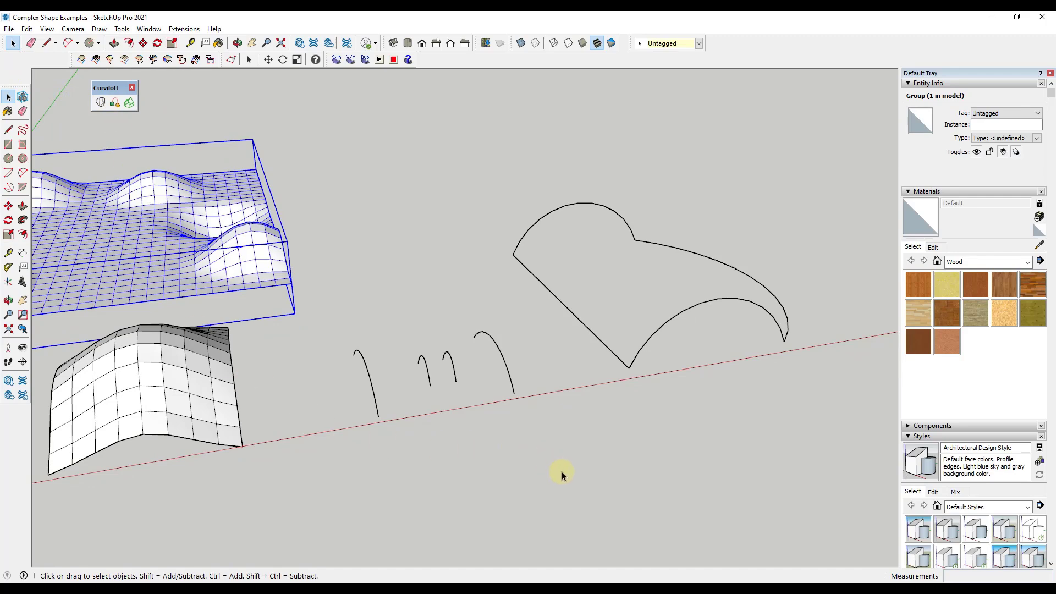
Step: Start a Curviloft Loft by Spline through the four separate arcs along the red axis
{"action": "middle_click_drag", "start_coordinate": [568, 474], "coordinate": [291, 348]}
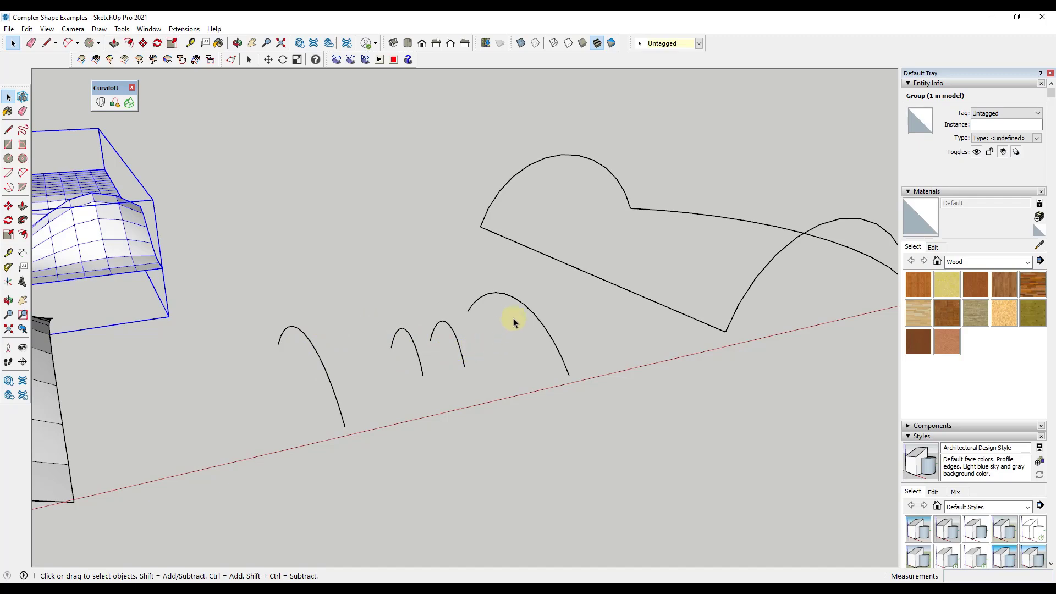
{"action": "middle_click_drag", "start_coordinate": [540, 405], "coordinate": [511, 396]}
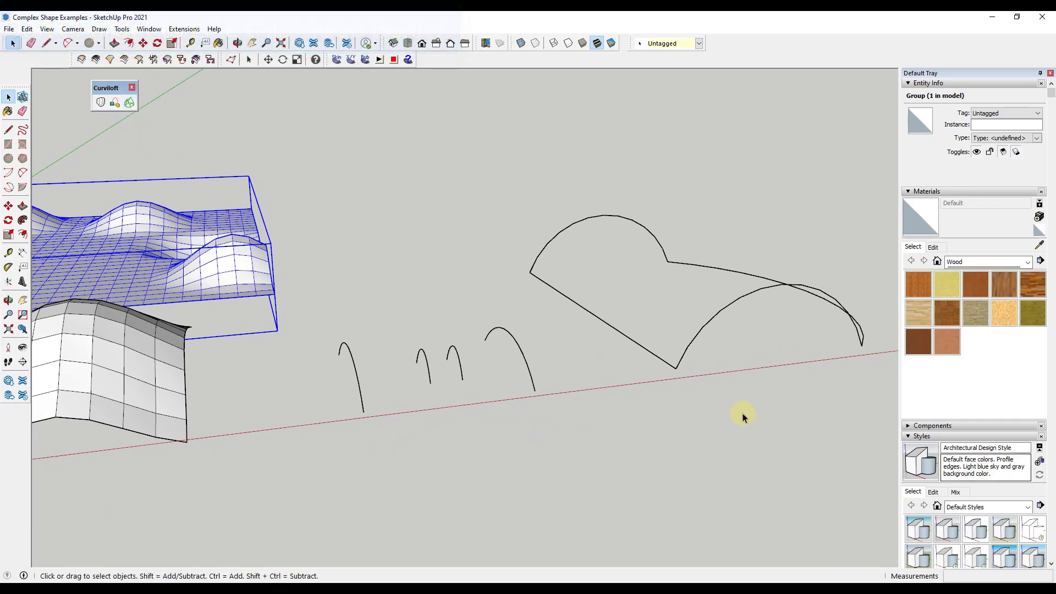
{"action": "middle_click_drag", "start_coordinate": [348, 400], "coordinate": [340, 397]}
{"action": "left_click_drag", "start_coordinate": [300, 291], "coordinate": [542, 481]}
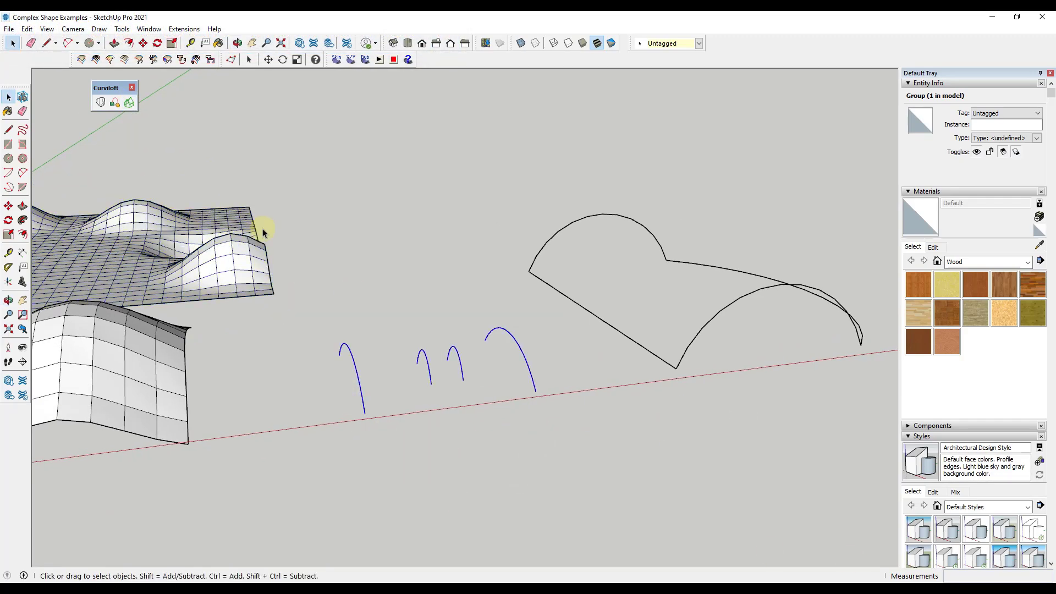
{"action": "left_click", "coordinate": [102, 105]}
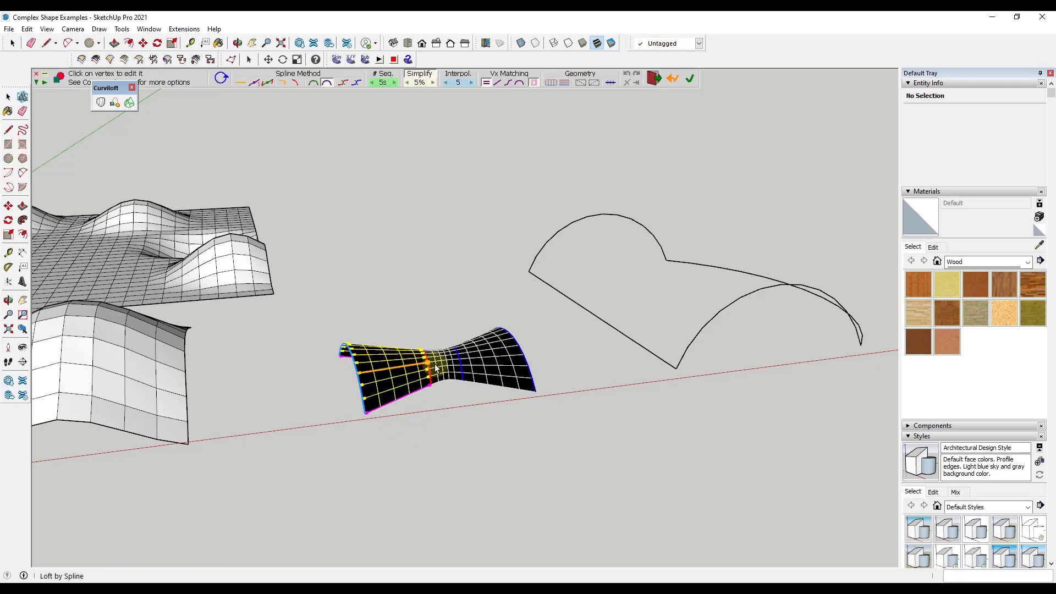
Step: Compare spline methods for the loft and choose the one with smooth S-shaped transitions between the arcs
{"action": "middle_click_drag", "start_coordinate": [478, 379], "coordinate": [496, 382]}
{"action": "scroll", "coordinate": [496, 382], "scroll_direction": "up", "scroll_amount": 3}
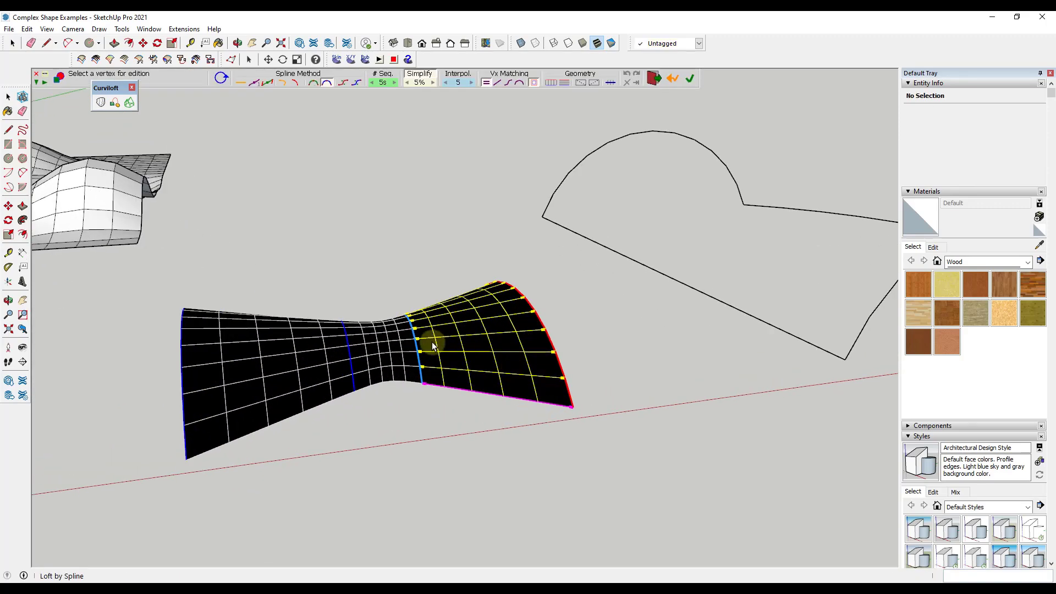
{"action": "left_click", "coordinate": [285, 84]}
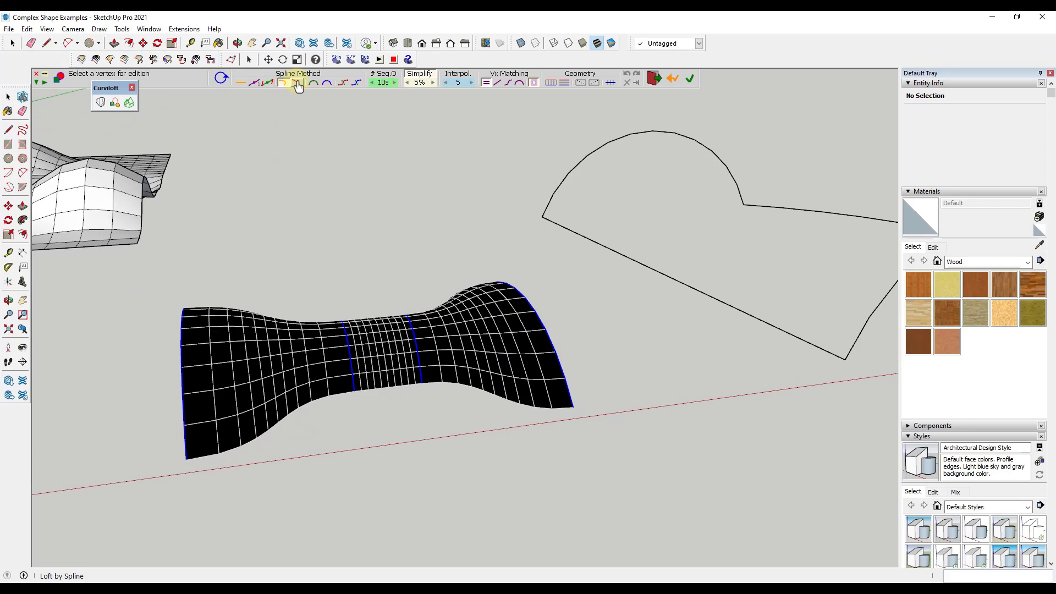
{"action": "left_click", "coordinate": [313, 82]}
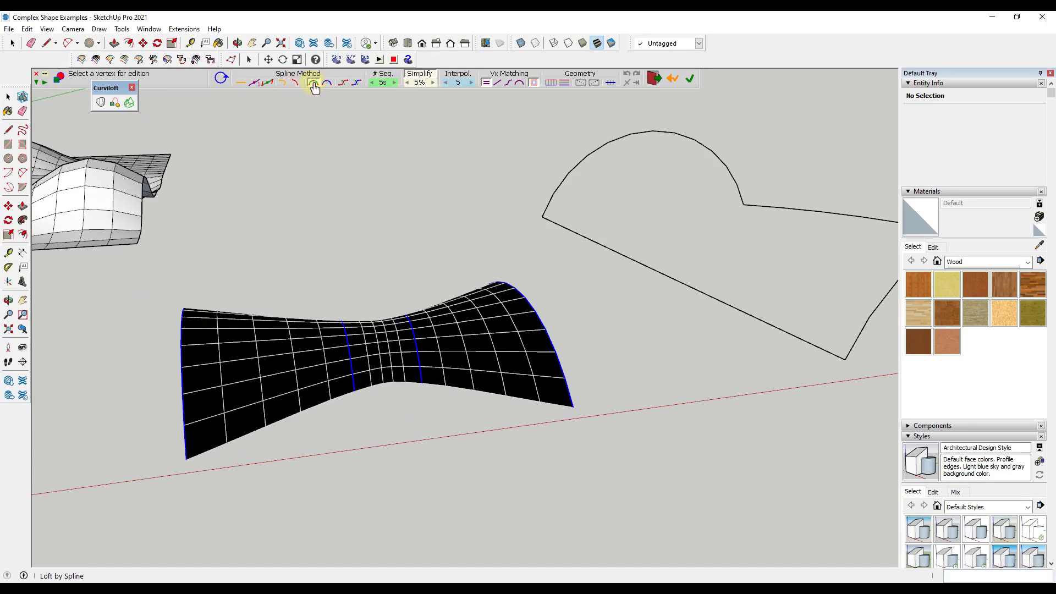
{"action": "left_click", "coordinate": [283, 84]}
Step: Set the loft's number of segments to 6
{"action": "left_click", "coordinate": [372, 83]}
{"action": "left_click", "coordinate": [395, 84]}
{"action": "left_click", "coordinate": [395, 84]}
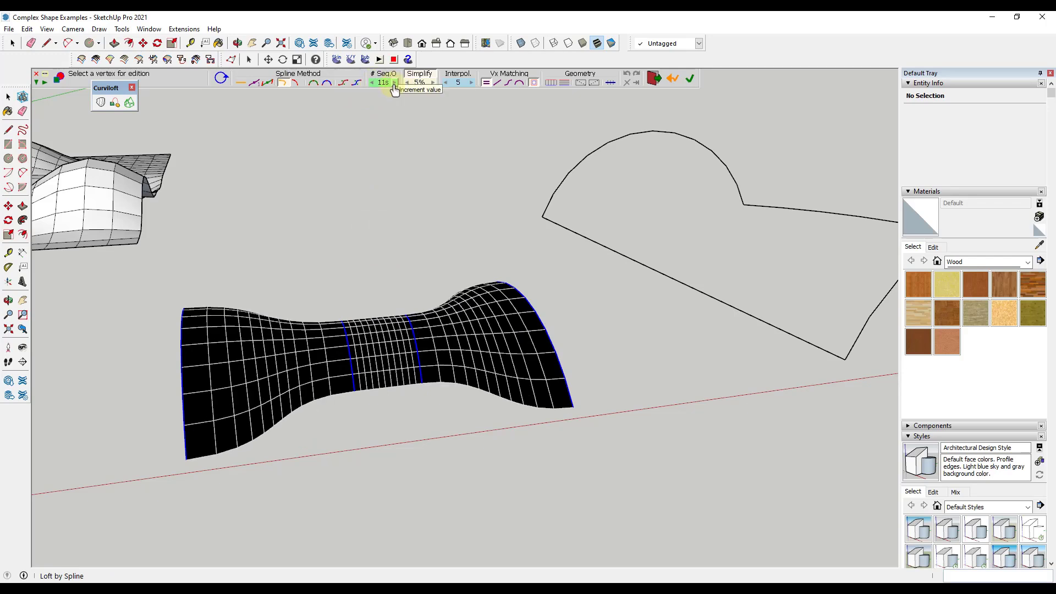
{"action": "left_click", "coordinate": [372, 83]}
{"action": "middle_click_drag", "start_coordinate": [433, 462], "coordinate": [486, 381]}
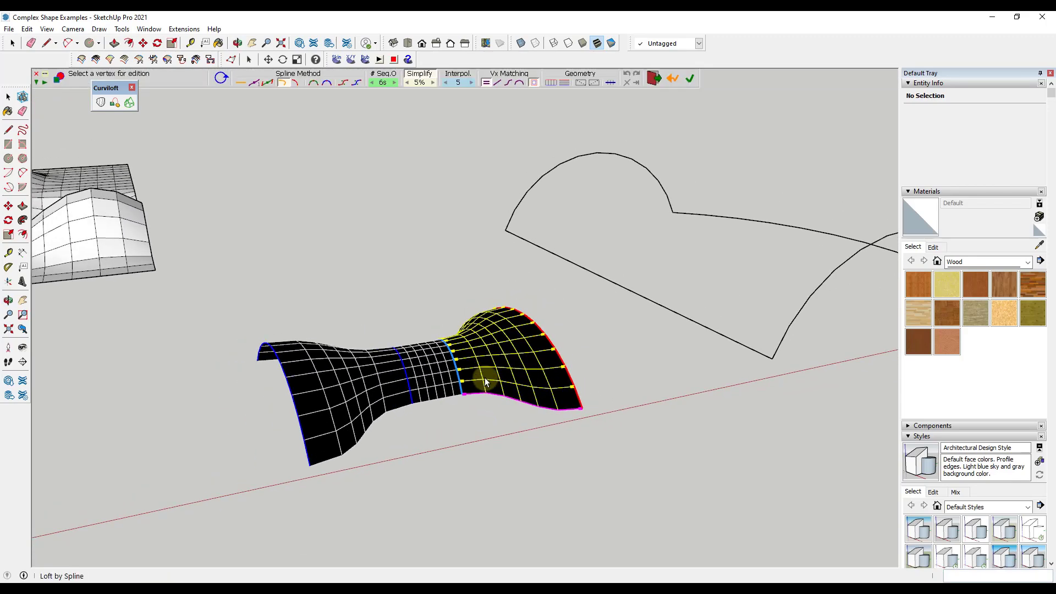
Step: Preview the loft as intermediate edges without faces, and restore the faced surface
{"action": "left_click", "coordinate": [552, 84]}
{"action": "left_click", "coordinate": [567, 83]}
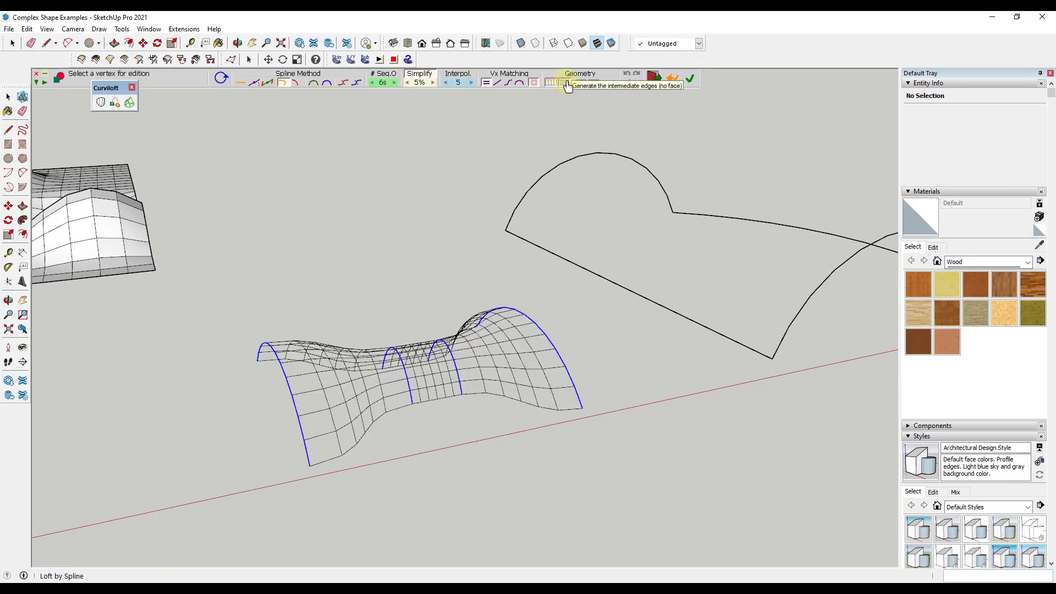
{"action": "middle_click_drag", "start_coordinate": [487, 424], "coordinate": [412, 311]}
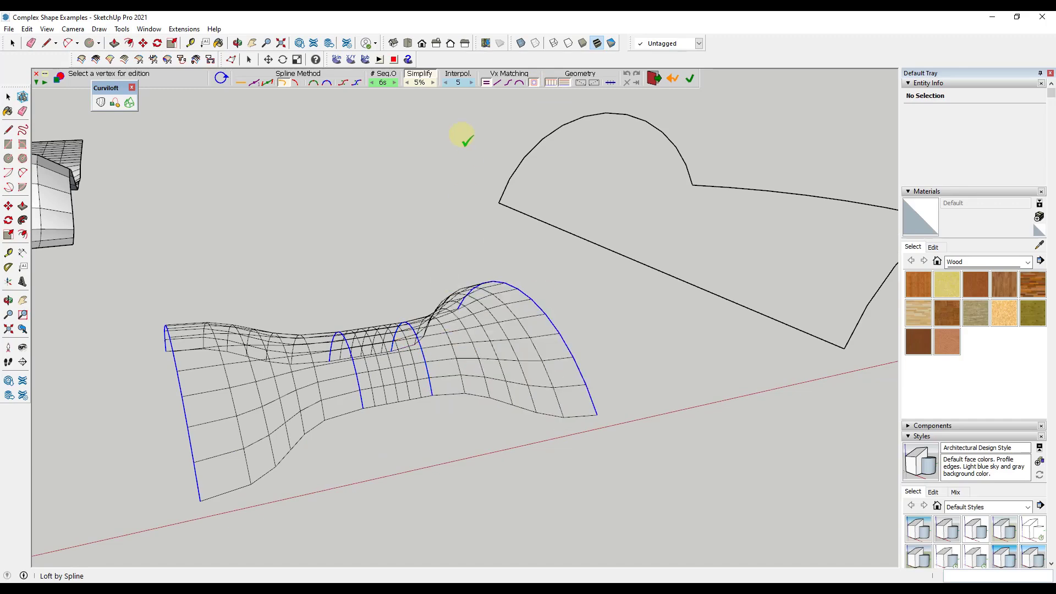
{"action": "left_click", "coordinate": [554, 85]}
{"action": "middle_click_drag", "start_coordinate": [564, 358], "coordinate": [443, 413]}
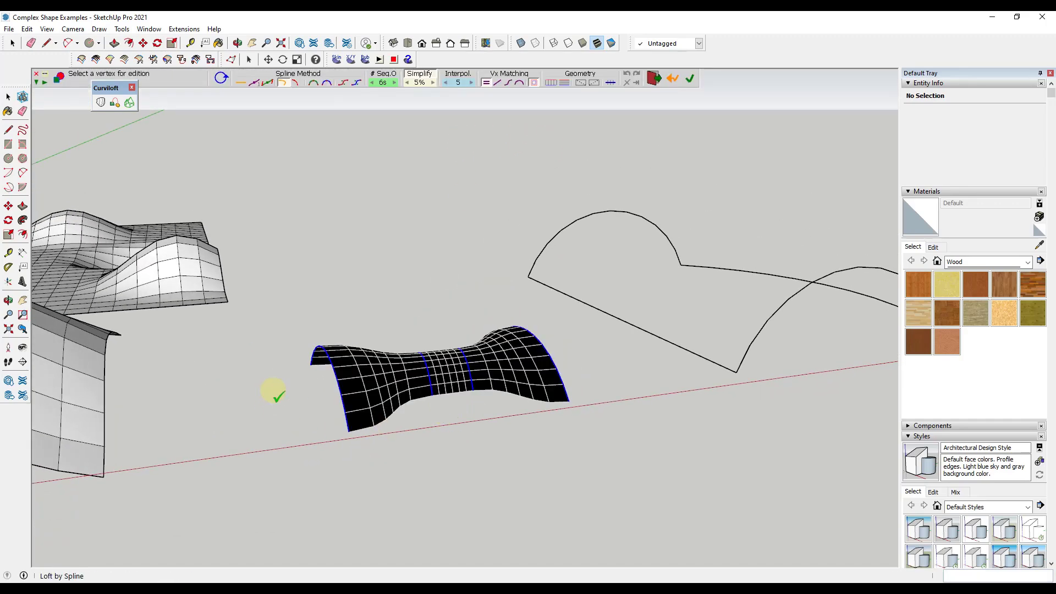
Step: Generate the lofted surface through the four arcs and exit Loft by Spline
{"action": "left_click", "coordinate": [485, 436]}
{"action": "middle_click_drag", "start_coordinate": [509, 429], "coordinate": [566, 401]}
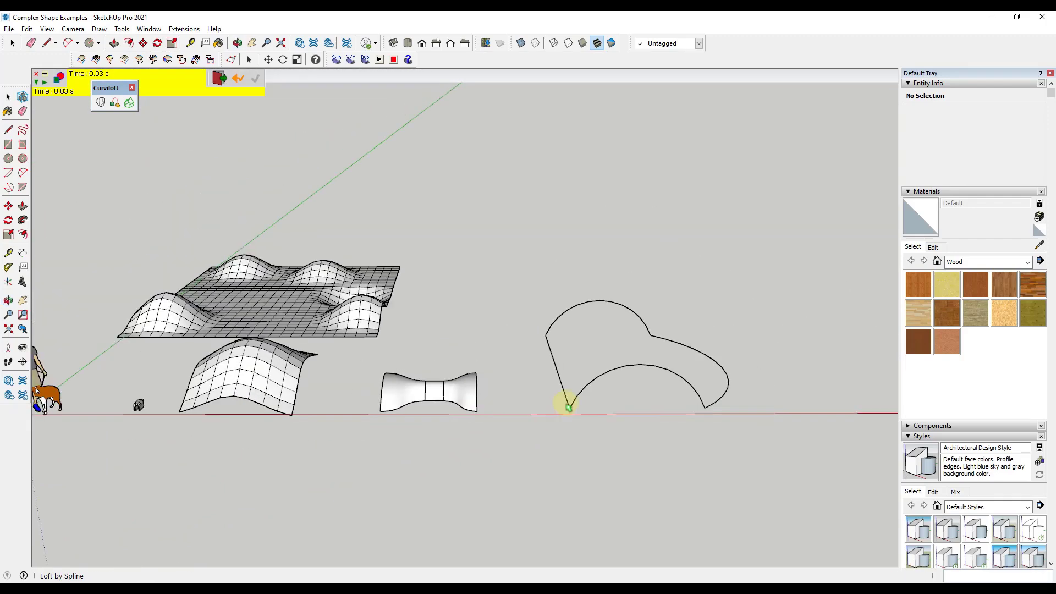
{"action": "scroll", "coordinate": [596, 373], "scroll_direction": "up", "scroll_amount": 3}
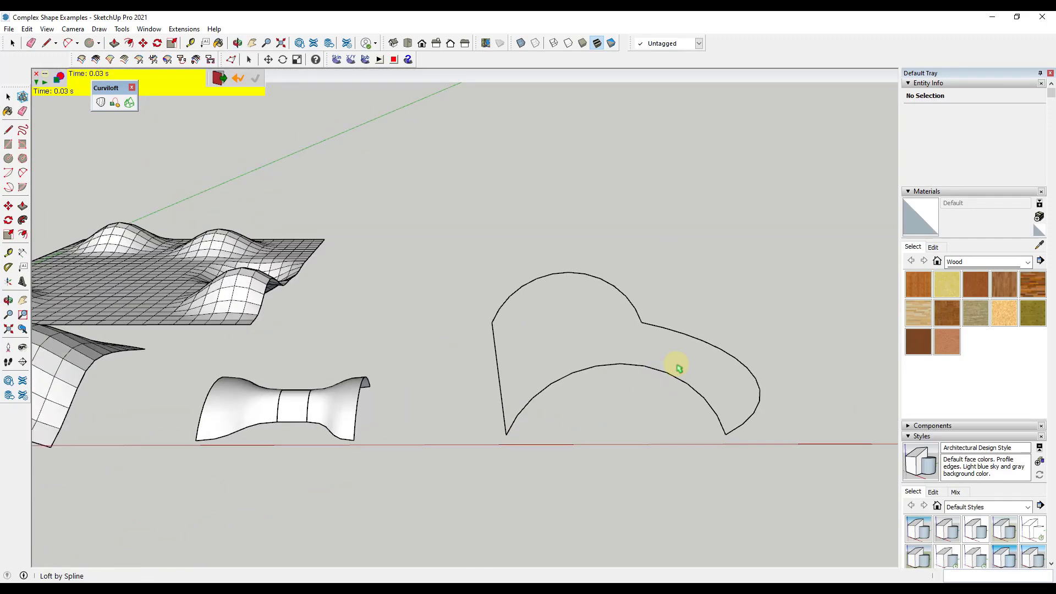
{"action": "left_click", "coordinate": [219, 79]}
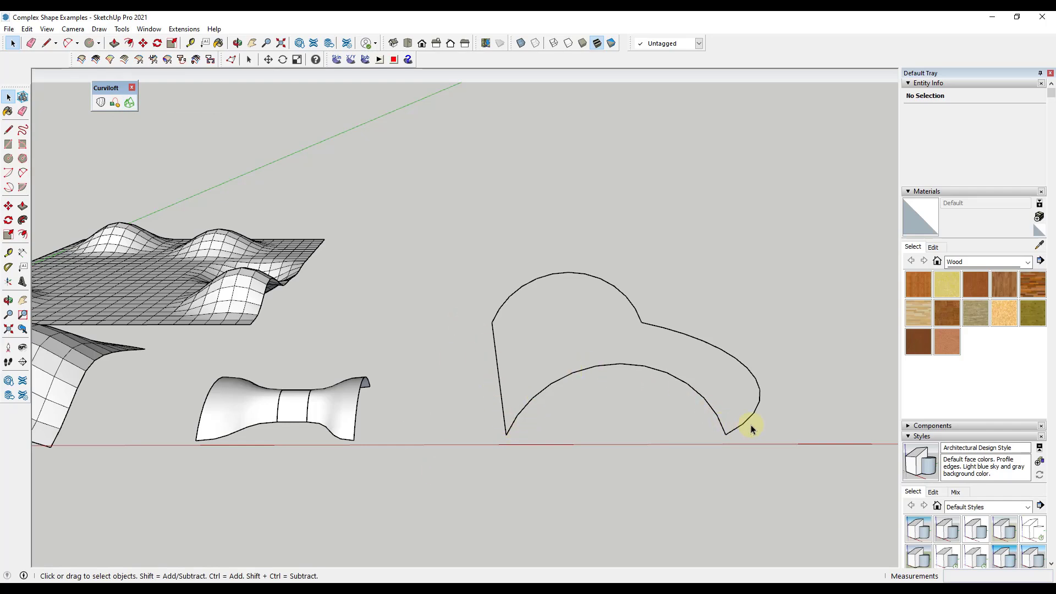
Step: Try skinning the closed outline of connected curves with Curviloft
{"action": "left_click_drag", "start_coordinate": [495, 290], "coordinate": [817, 487]}
{"action": "left_click", "coordinate": [128, 102]}
{"action": "middle_click_drag", "start_coordinate": [790, 412], "coordinate": [579, 419]}
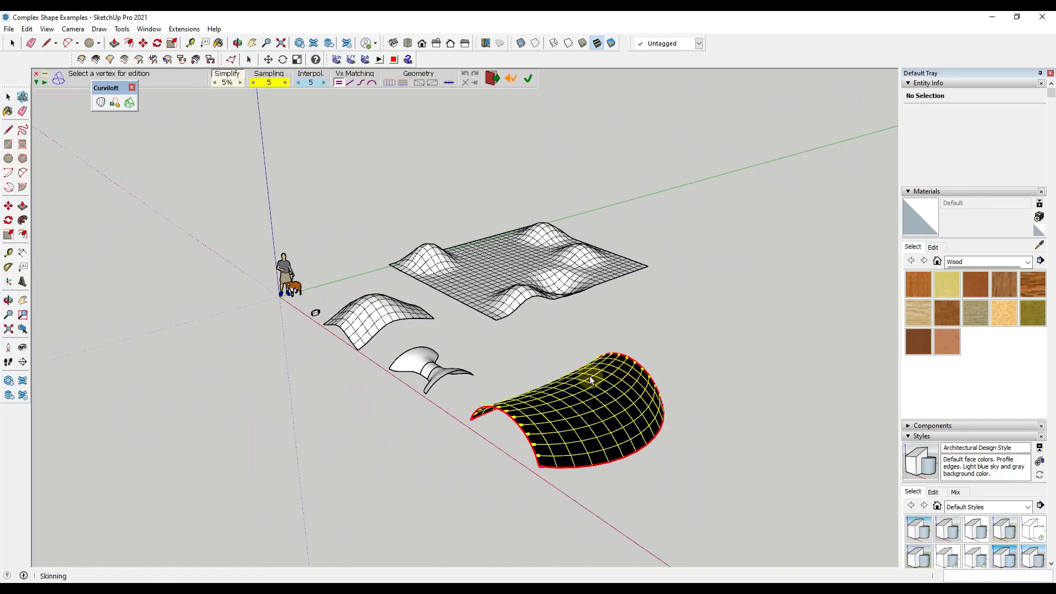
{"action": "middle_click_drag", "start_coordinate": [587, 439], "coordinate": [638, 470]}
{"action": "scroll", "coordinate": [640, 462], "scroll_direction": "down", "scroll_amount": 5}
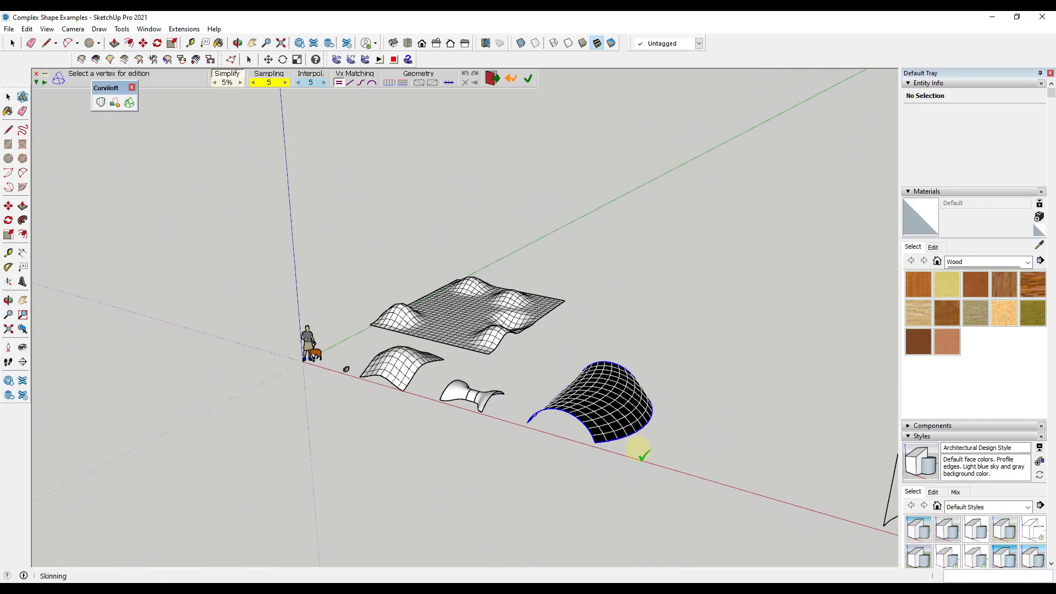
{"action": "key", "text": "Escape"}
Step: Copy the closed outline away from the red axis and remove the copy's straight edge
{"action": "key", "text": "m"}
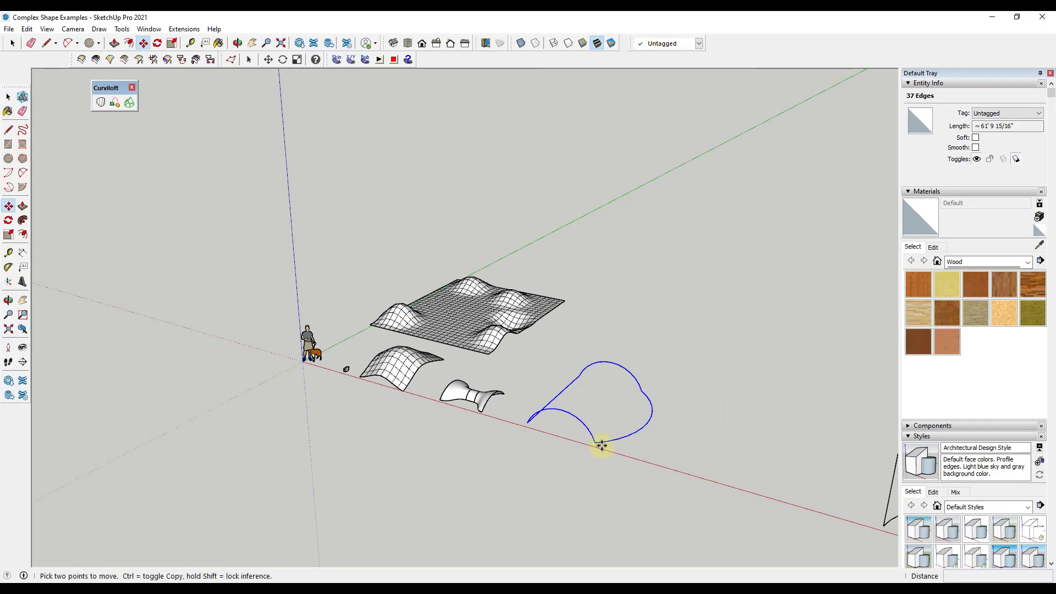
{"action": "left_click_drag", "start_coordinate": [601, 445], "coordinate": [684, 333]}
{"action": "middle_click_drag", "start_coordinate": [684, 333], "coordinate": [618, 283]}
{"action": "key", "text": "space"}
Step: Copy the duplicated outline's curved side arc across to close its open side
{"action": "left_click", "coordinate": [714, 319]}
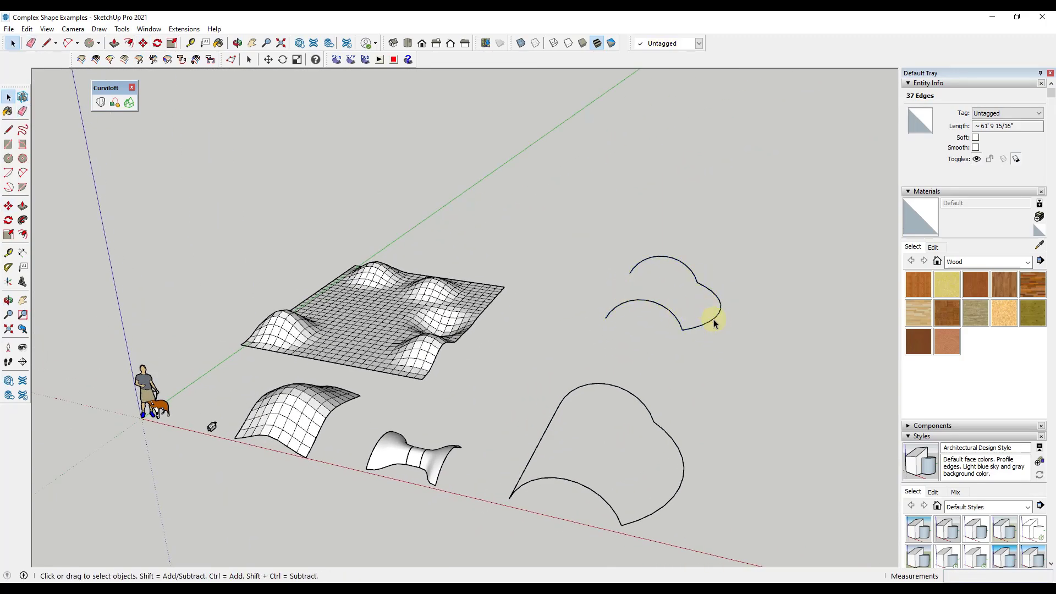
{"action": "key", "text": "m"}
{"action": "left_click", "coordinate": [697, 307]}
{"action": "left_click", "coordinate": [577, 291]}
{"action": "mouse_move", "coordinate": [578, 292]}
{"action": "middle_mouse_down"}
{"action": "mouse_move", "coordinate": [639, 358]}
{"action": "mouse_move", "coordinate": [570, 285]}
{"action": "middle_mouse_up"}
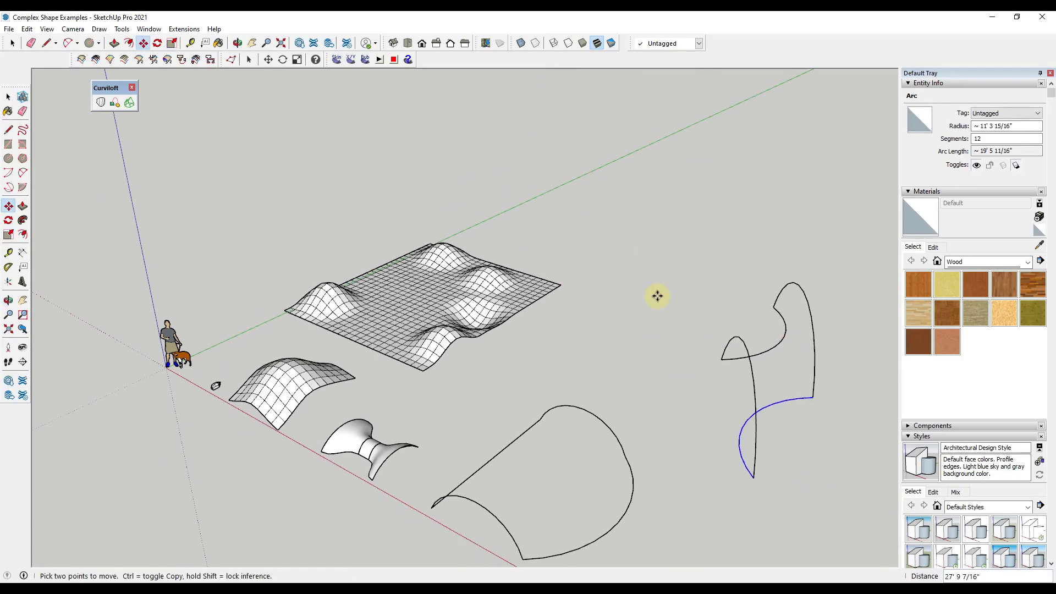
Step: Skin the closed outline of connected curved edges with Curviloft and generate the surface
{"action": "key", "text": "space"}
{"action": "left_click_drag", "start_coordinate": [613, 224], "coordinate": [814, 380]}
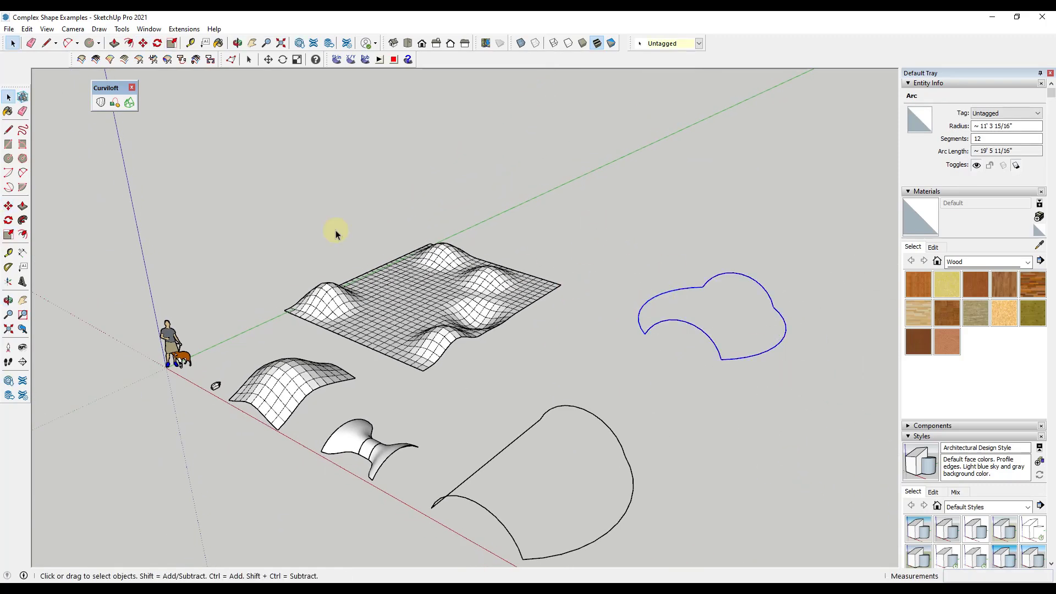
{"action": "left_click", "coordinate": [128, 102]}
{"action": "middle_click_drag", "start_coordinate": [334, 179], "coordinate": [631, 393]}
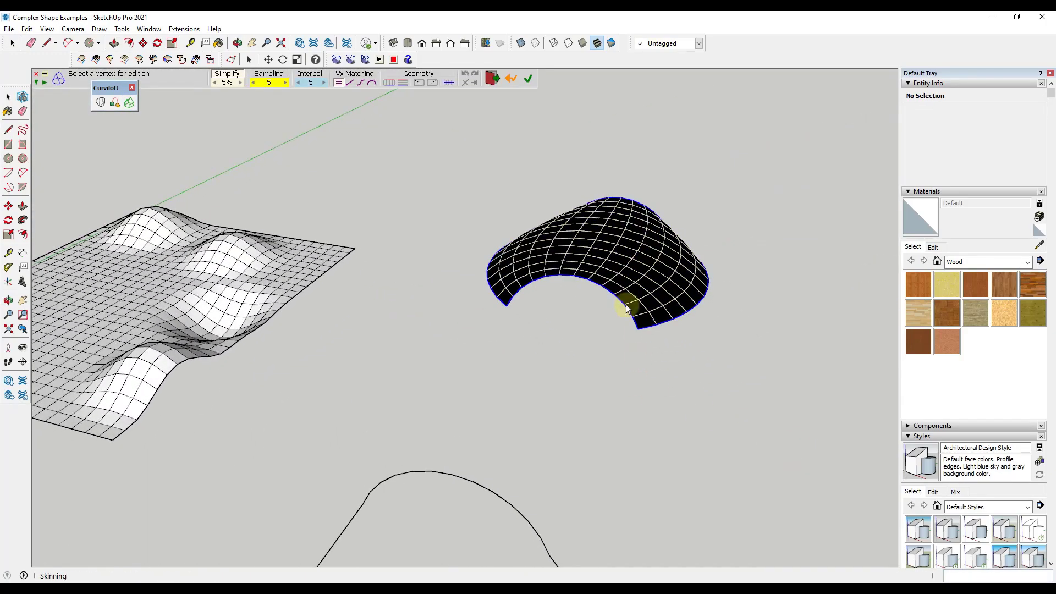
{"action": "scroll", "coordinate": [638, 297], "scroll_direction": "down", "scroll_amount": 2}
{"action": "scroll", "coordinate": [638, 299], "scroll_direction": "down", "scroll_amount": 3}
{"action": "key", "text": "Return"}
{"action": "middle_click_drag", "start_coordinate": [611, 299], "coordinate": [577, 220]}
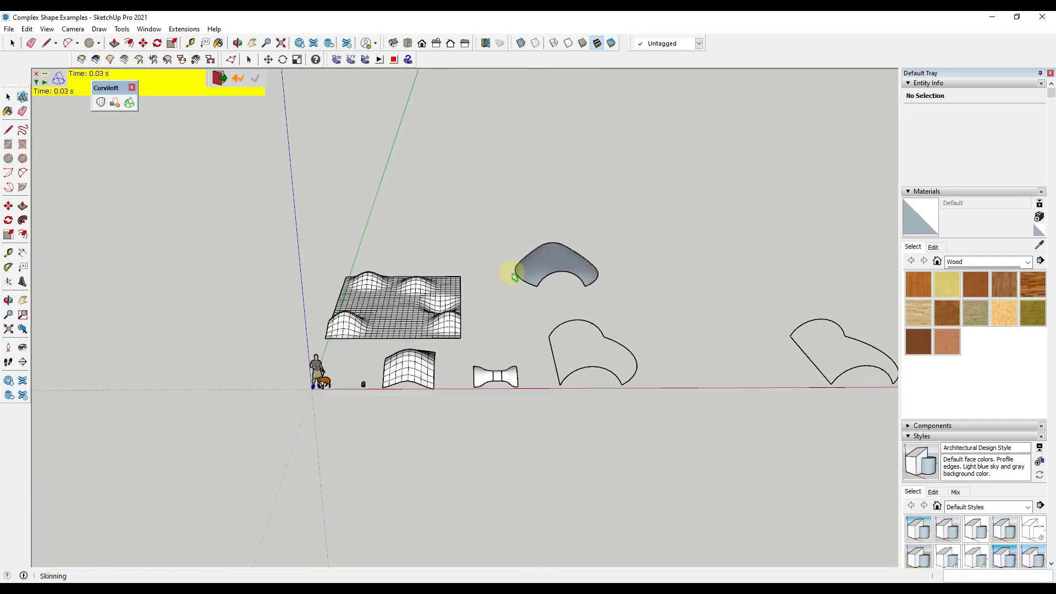
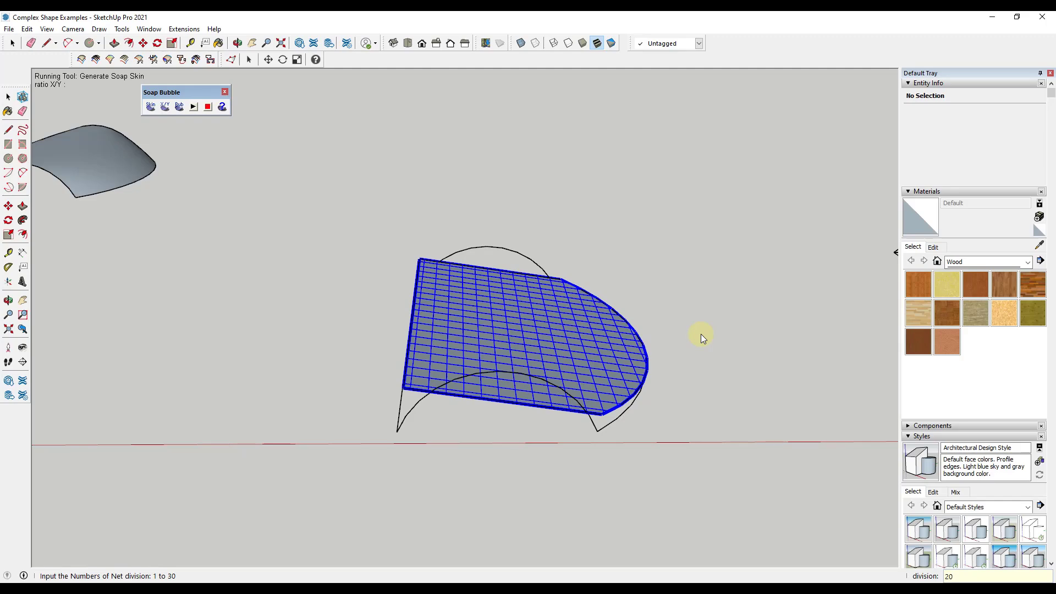
Step: Select the base edge and two arc halves bounding one side of the crossed-arc frame, and bring up the Curviloft tools
{"action": "middle_click_drag", "start_coordinate": [631, 321], "coordinate": [451, 255]}
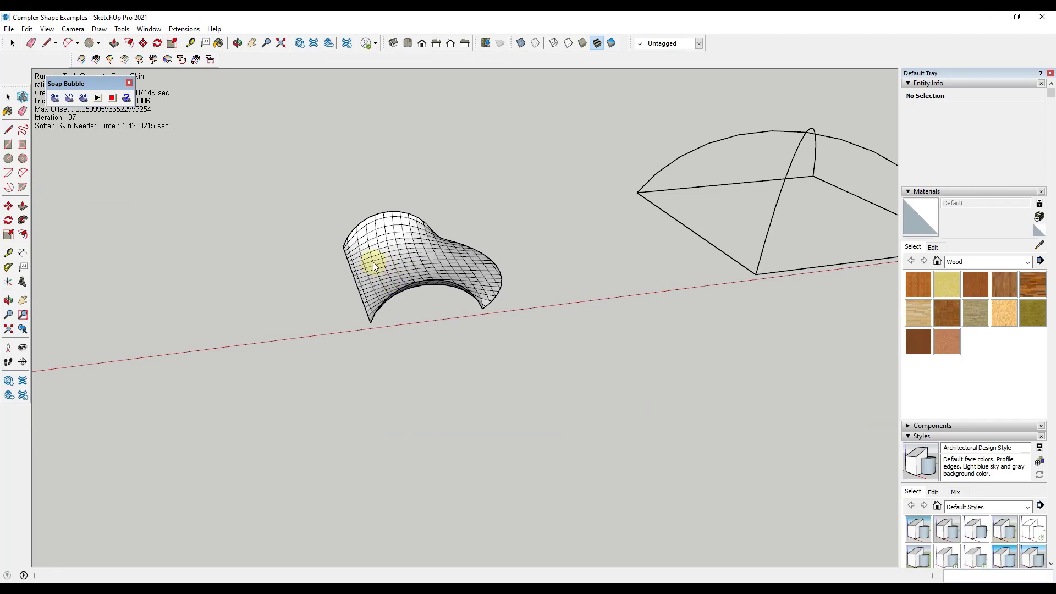
{"action": "scroll", "coordinate": [374, 260], "scroll_direction": "down", "scroll_amount": 3}
{"action": "scroll", "coordinate": [605, 181], "scroll_direction": "up", "scroll_amount": 3}
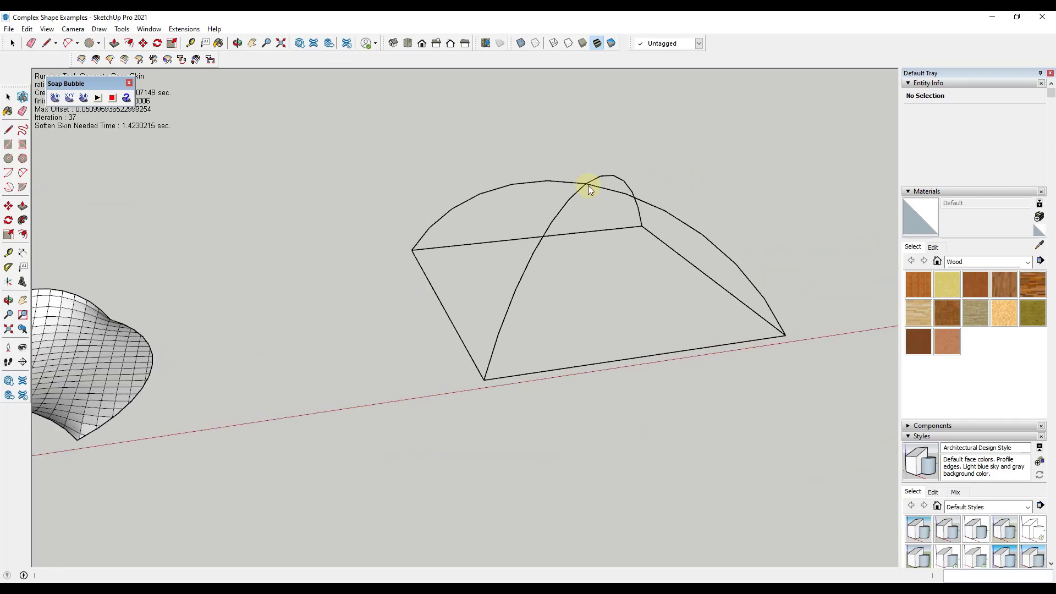
{"action": "middle_click_drag", "start_coordinate": [593, 183], "coordinate": [580, 214]}
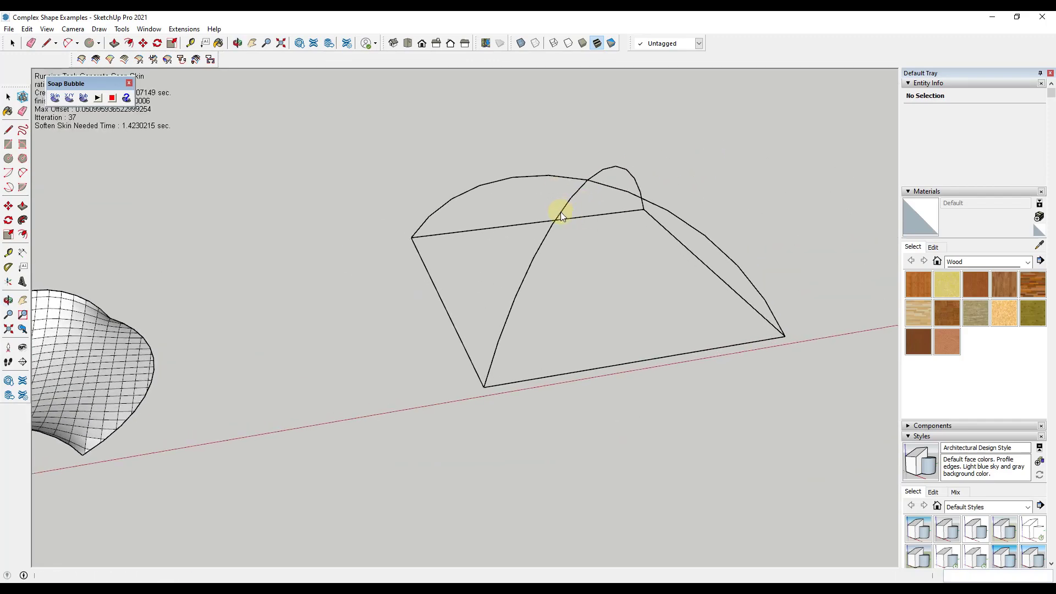
{"action": "key", "text": "space"}
{"action": "left_click", "coordinate": [558, 212]}
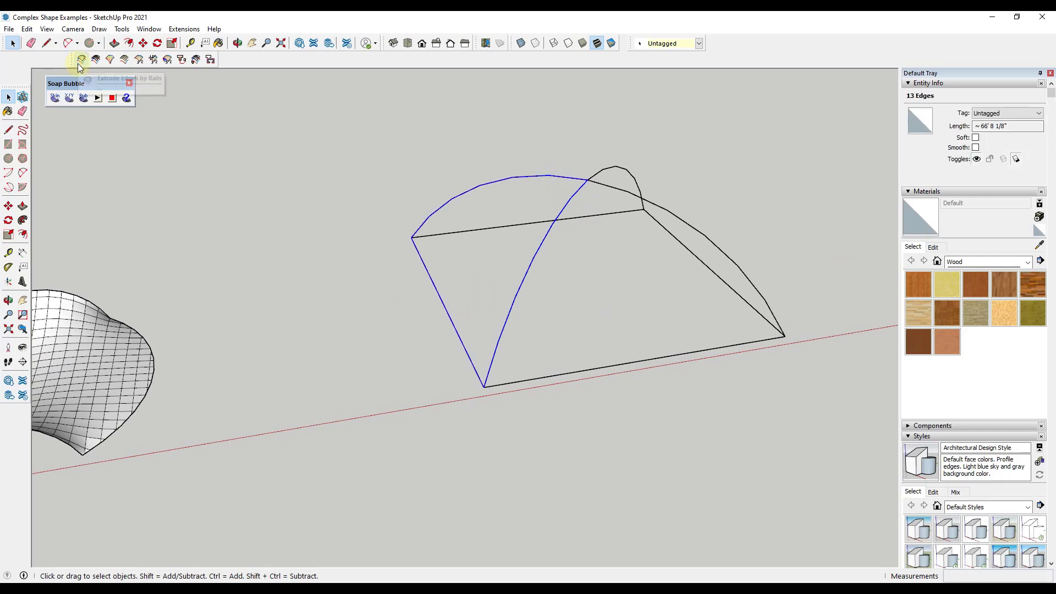
{"action": "right_click", "coordinate": [295, 61]}
{"action": "left_click", "coordinate": [329, 122]}
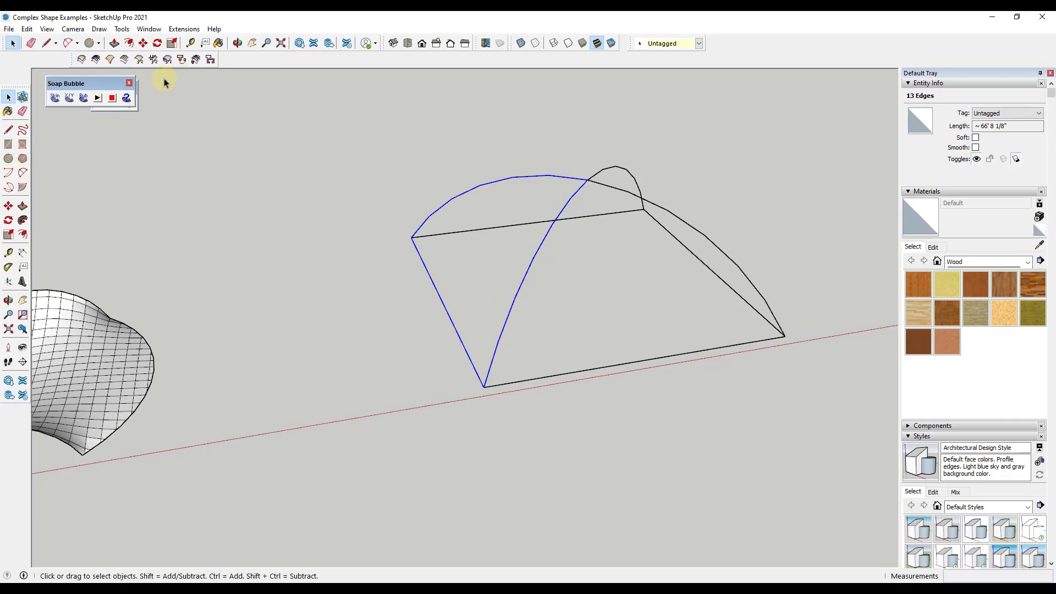
Step: Try to skin the selected side of the crossed-arc frame with Curviloft
{"action": "left_click", "coordinate": [128, 103]}
{"action": "middle_click_drag", "start_coordinate": [488, 222], "coordinate": [464, 215]}
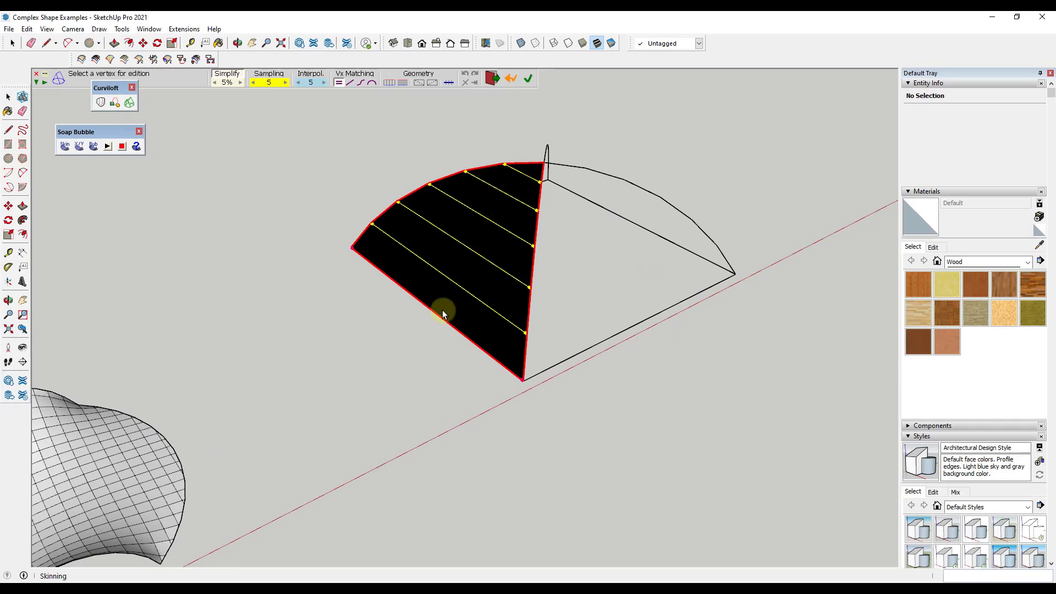
{"action": "key", "text": "Return"}
{"action": "middle_click_drag", "start_coordinate": [608, 252], "coordinate": [575, 196]}
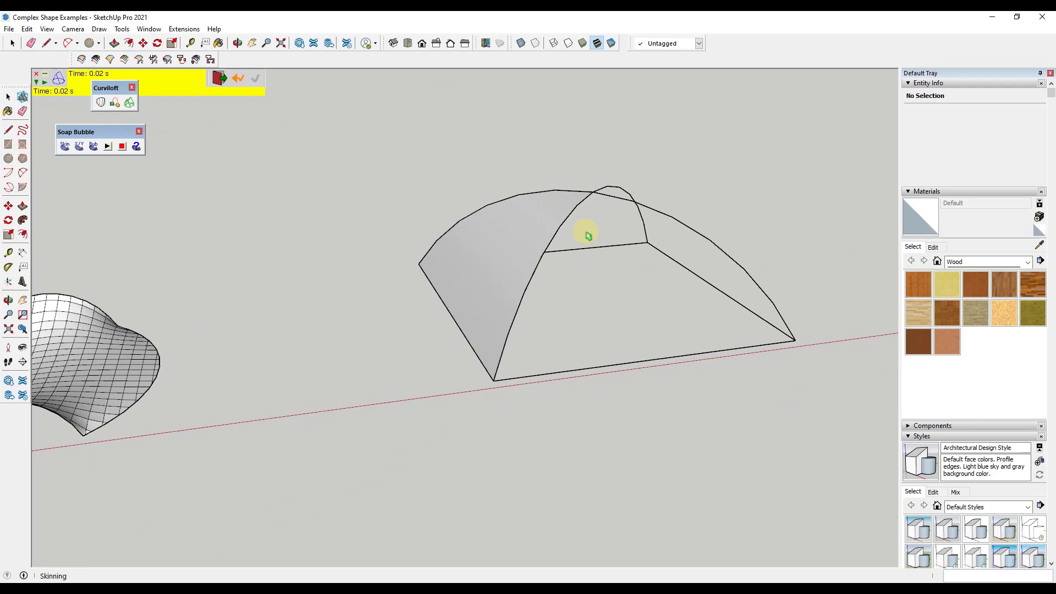
{"action": "left_click", "coordinate": [492, 80]}
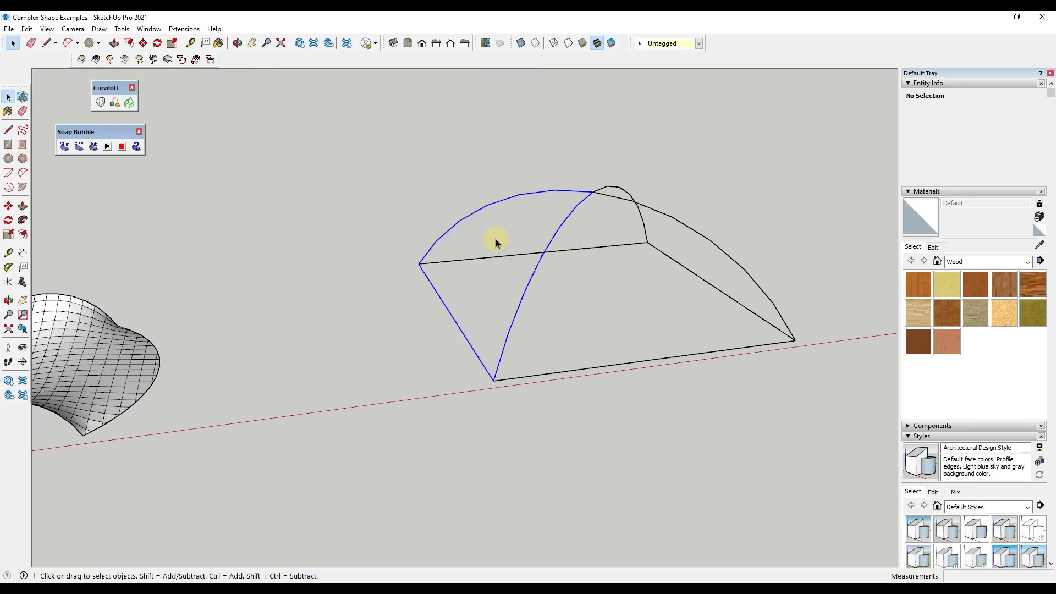
Step: Generate a Soap Bubble skin with 20 divisions across the selected side of the crossed-arc frame
{"action": "left_click", "coordinate": [63, 147]}
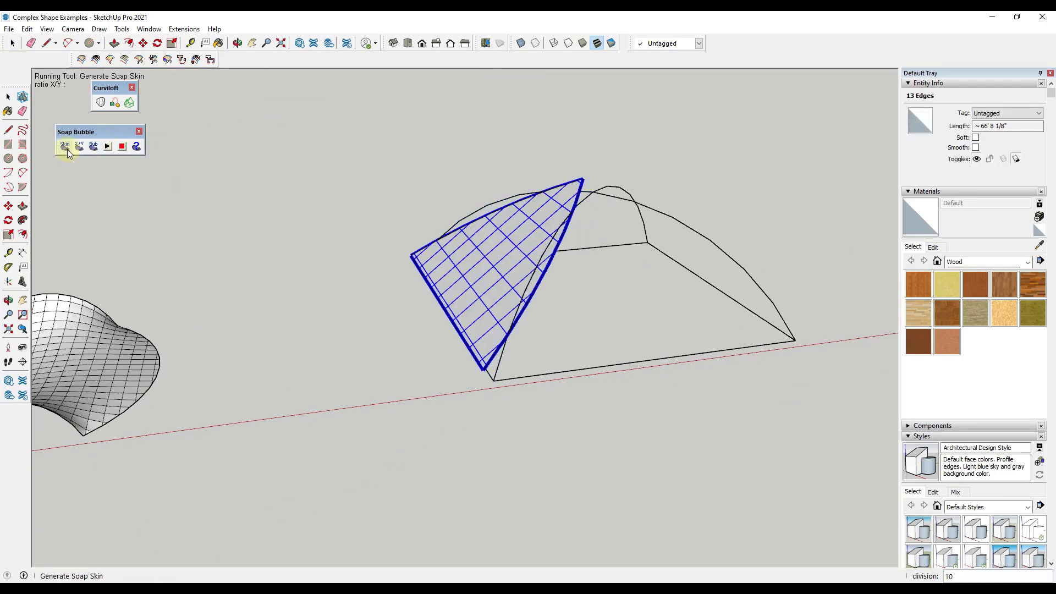
{"action": "type", "text": "20"}
{"action": "key", "text": "Return"}
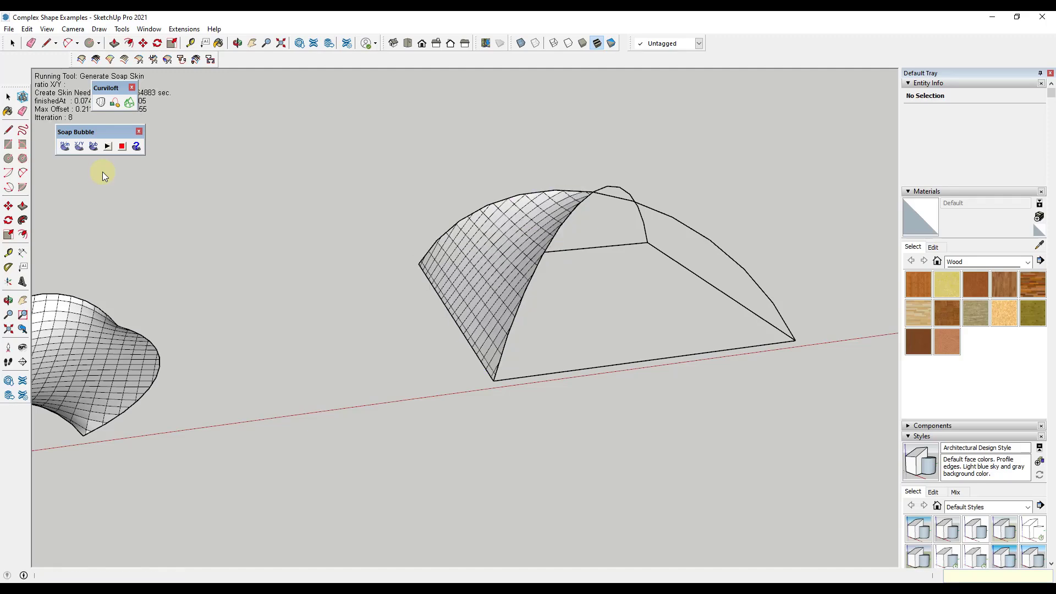
Step: Make three rotated copies of the soap skin group at 90° intervals around the arcs' crossing point to cover the frame's other sides
{"action": "scroll", "coordinate": [558, 207], "scroll_direction": "up", "scroll_amount": 3}
{"action": "scroll", "coordinate": [559, 207], "scroll_direction": "up", "scroll_amount": 2}
{"action": "middle_click_drag", "start_coordinate": [530, 212], "coordinate": [490, 231]}
{"action": "left_click", "coordinate": [493, 232]}
{"action": "scroll", "coordinate": [641, 208], "scroll_direction": "down", "scroll_amount": 3}
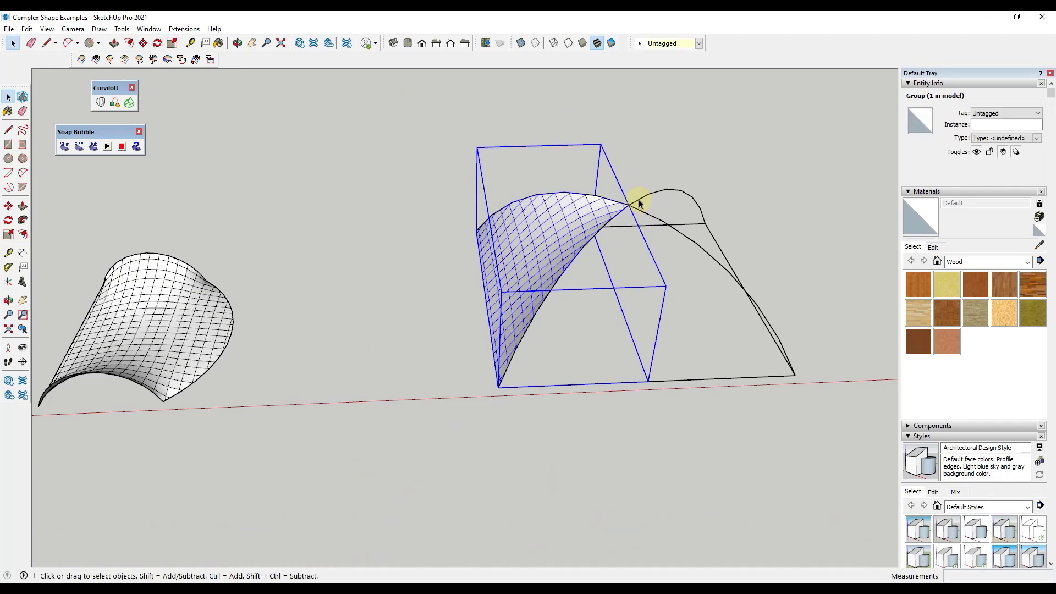
{"action": "scroll", "coordinate": [624, 207], "scroll_direction": "up", "scroll_amount": 3}
{"action": "key", "text": "q"}
{"action": "left_click", "coordinate": [627, 208]}
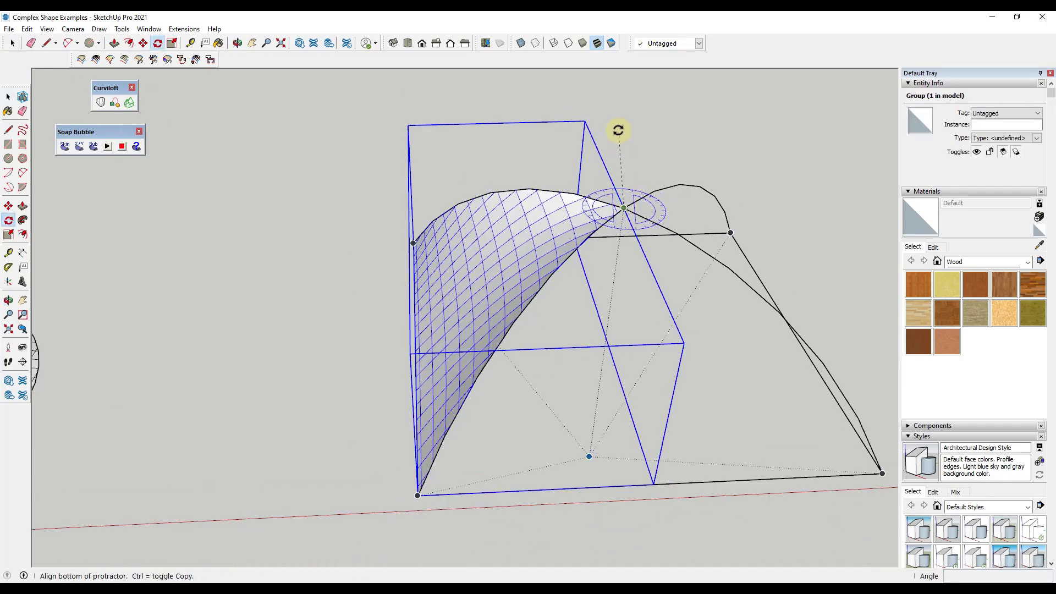
{"action": "left_click", "coordinate": [586, 122]}
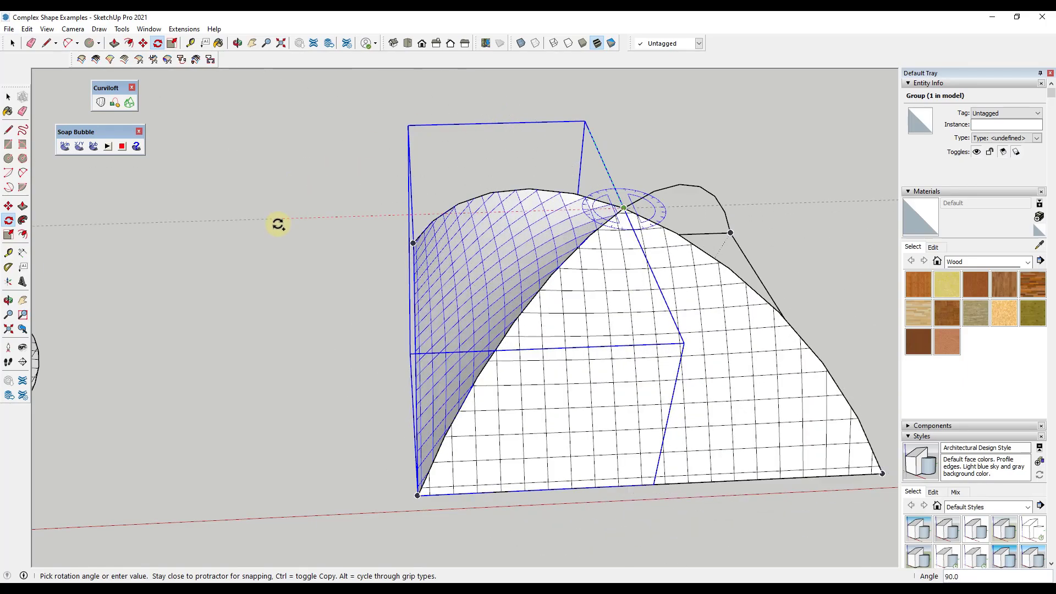
{"action": "left_click", "coordinate": [277, 224]}
{"action": "type", "text": "*3"}
{"action": "key", "text": "Return"}
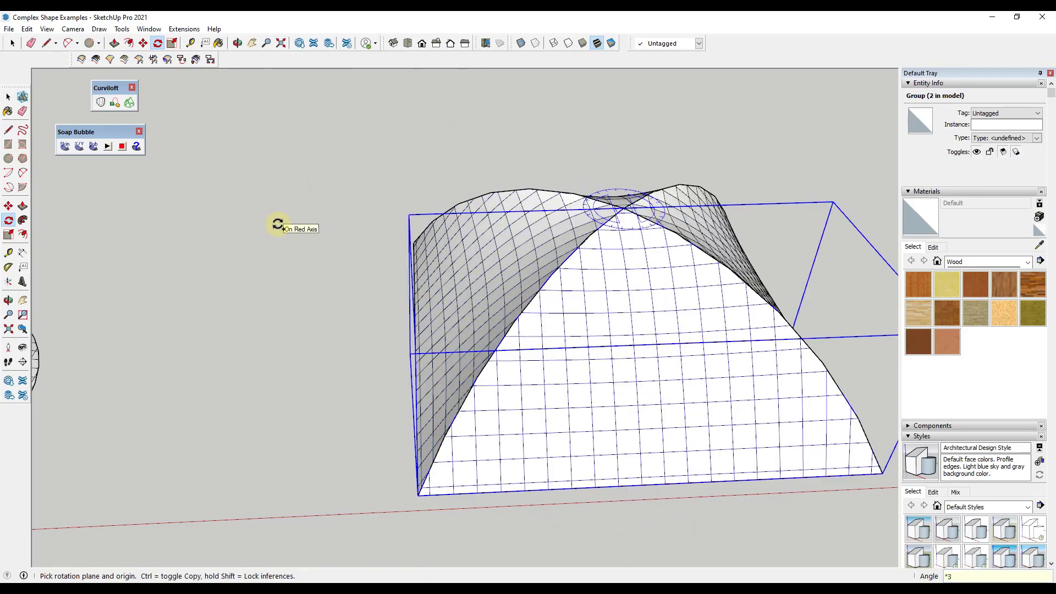
{"action": "key", "text": "space"}
Step: Close the Soap Bubble and Curviloft toolbars and undock the Extrusion Tools toolbar for the next group of curves
{"action": "scroll", "coordinate": [802, 393], "scroll_direction": "down", "scroll_amount": 3}
{"action": "middle_click_drag", "start_coordinate": [802, 394], "coordinate": [553, 354]}
{"action": "scroll", "coordinate": [553, 354], "scroll_direction": "up", "scroll_amount": 1}
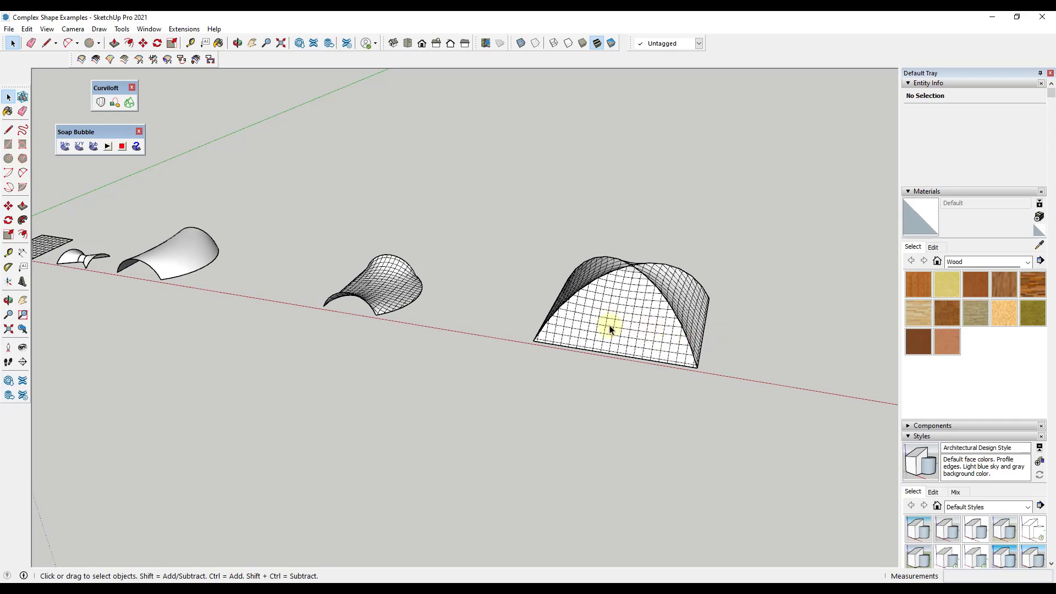
{"action": "scroll", "coordinate": [324, 275], "scroll_direction": "down", "scroll_amount": 3}
{"action": "middle_click_drag", "start_coordinate": [330, 276], "coordinate": [434, 259]}
{"action": "left_click", "coordinate": [139, 131]}
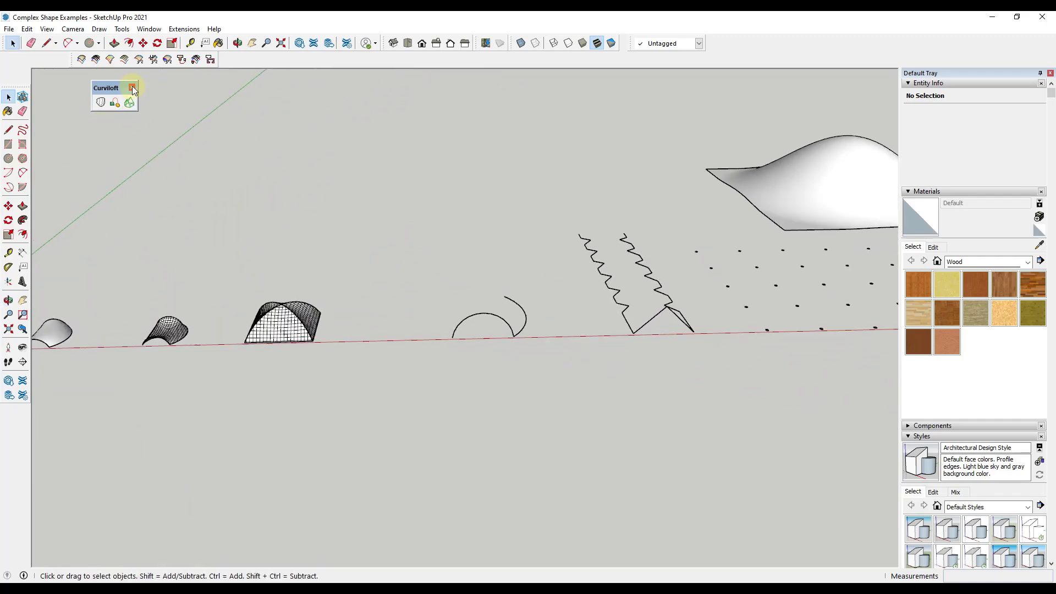
{"action": "left_click", "coordinate": [131, 87]}
{"action": "mouse_move", "coordinate": [69, 59]}
{"action": "left_mouse_down"}
{"action": "mouse_move", "coordinate": [34, 80]}
{"action": "mouse_move", "coordinate": [100, 79]}
{"action": "mouse_move", "coordinate": [80, 72]}
{"action": "left_mouse_up"}
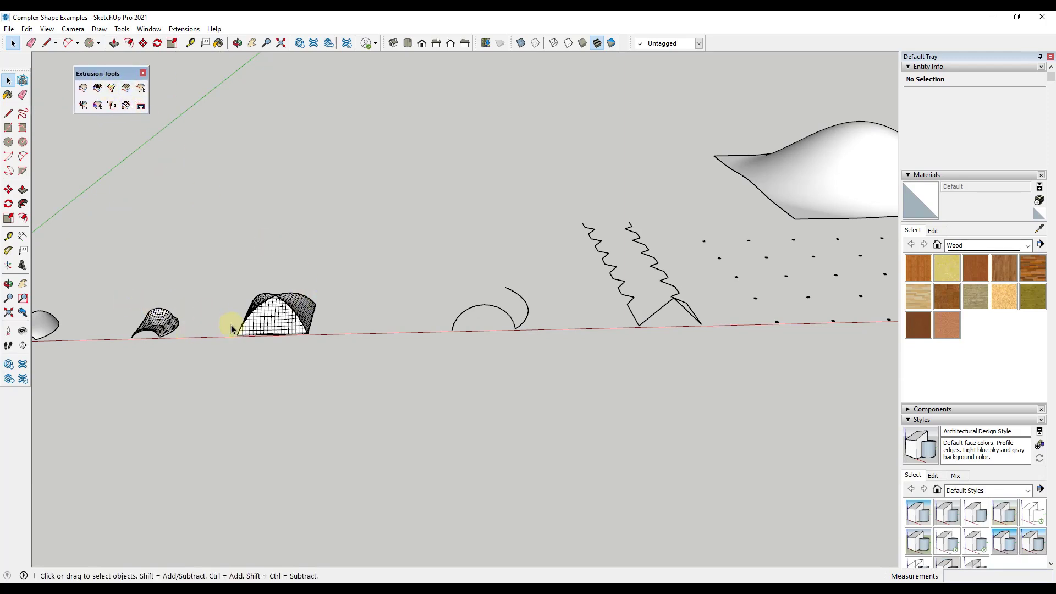
{"action": "middle_click_drag", "start_coordinate": [234, 330], "coordinate": [594, 285]}
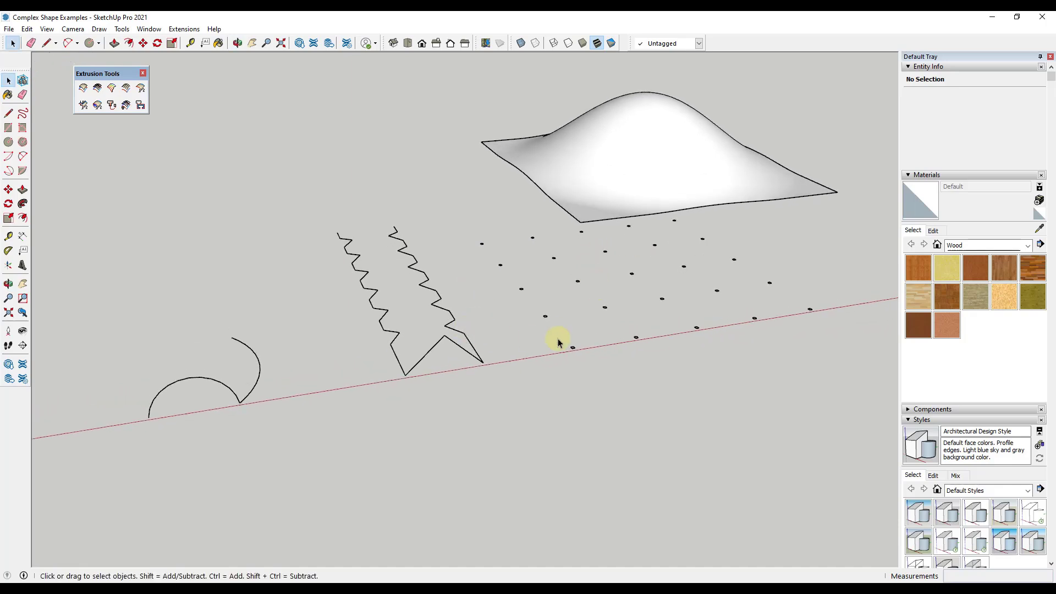
{"action": "scroll", "coordinate": [245, 352], "scroll_direction": "up", "scroll_amount": 3}
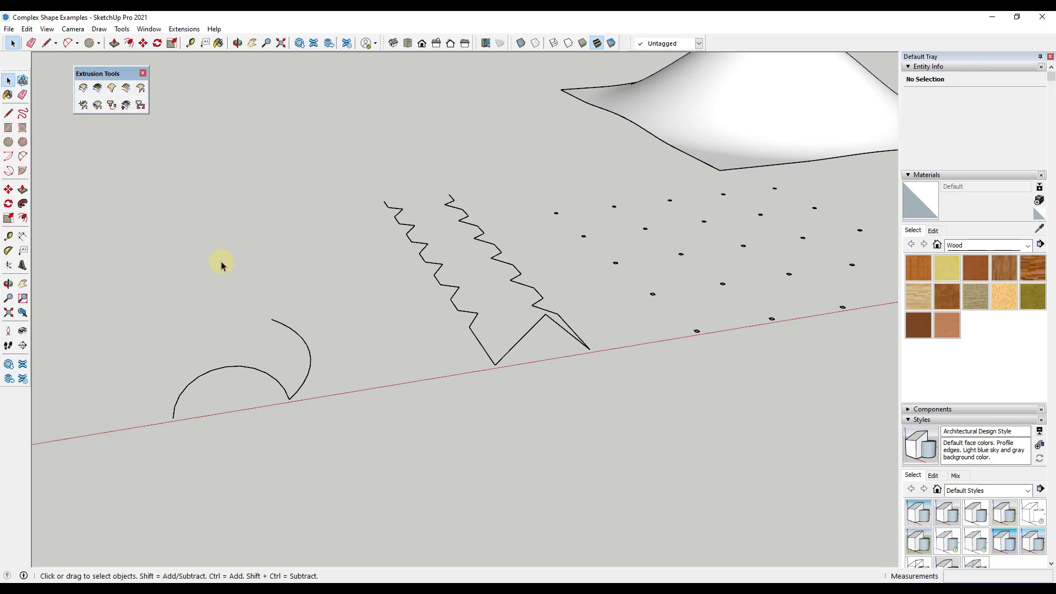
Step: Extrude the arc on the red axis along the adjoining arc with Extrude Edges by Rails, reversing faces, using quad faces and keeping the original curves
{"action": "left_click_drag", "start_coordinate": [124, 268], "coordinate": [173, 309]}
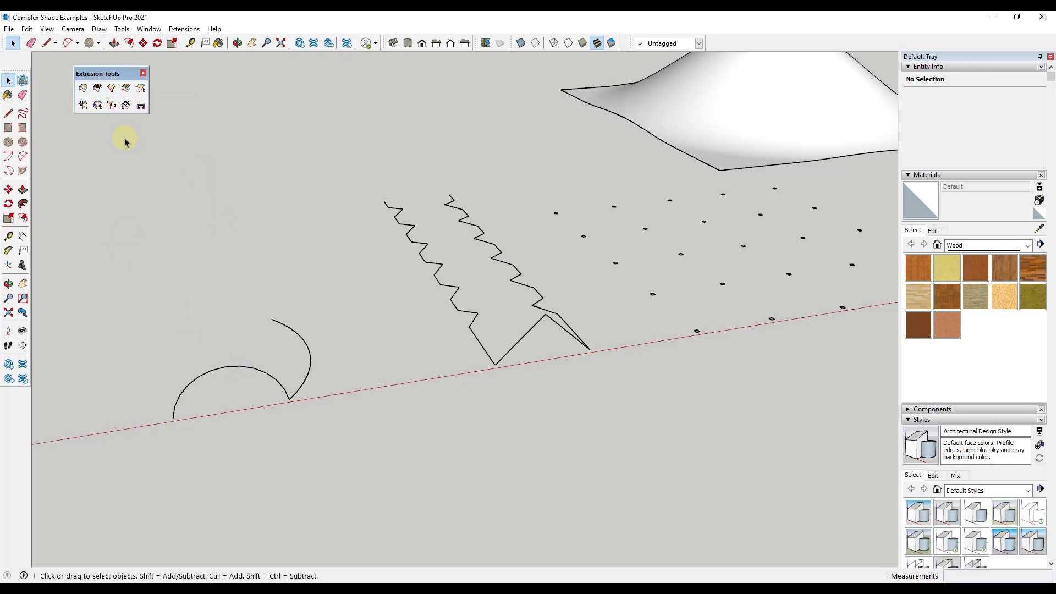
{"action": "left_click", "coordinate": [238, 370]}
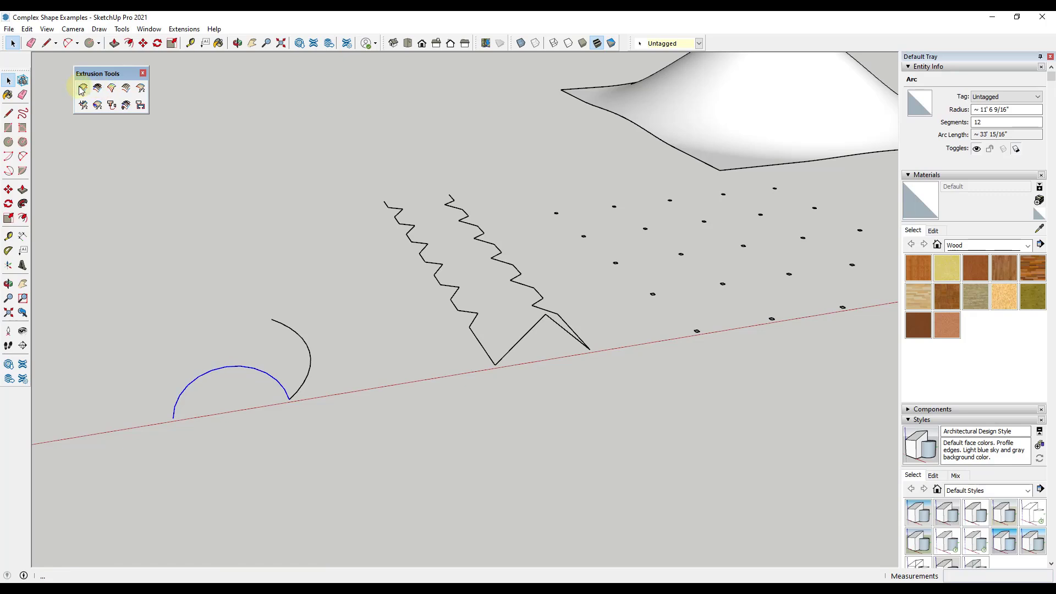
{"action": "left_click", "coordinate": [83, 88]}
{"action": "left_click", "coordinate": [279, 378]}
{"action": "left_click", "coordinate": [305, 383]}
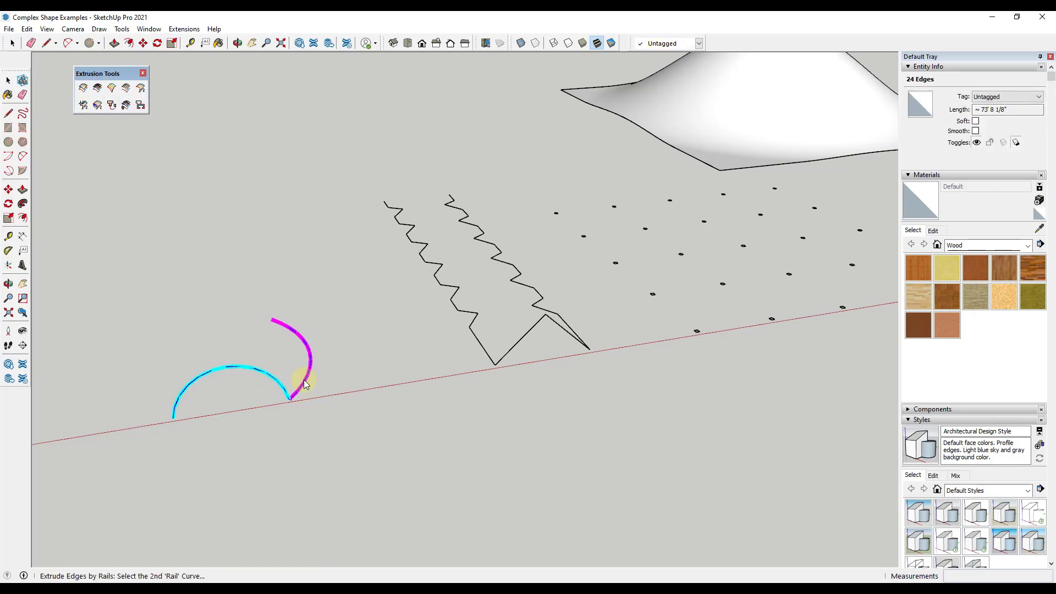
{"action": "left_click", "coordinate": [293, 383]}
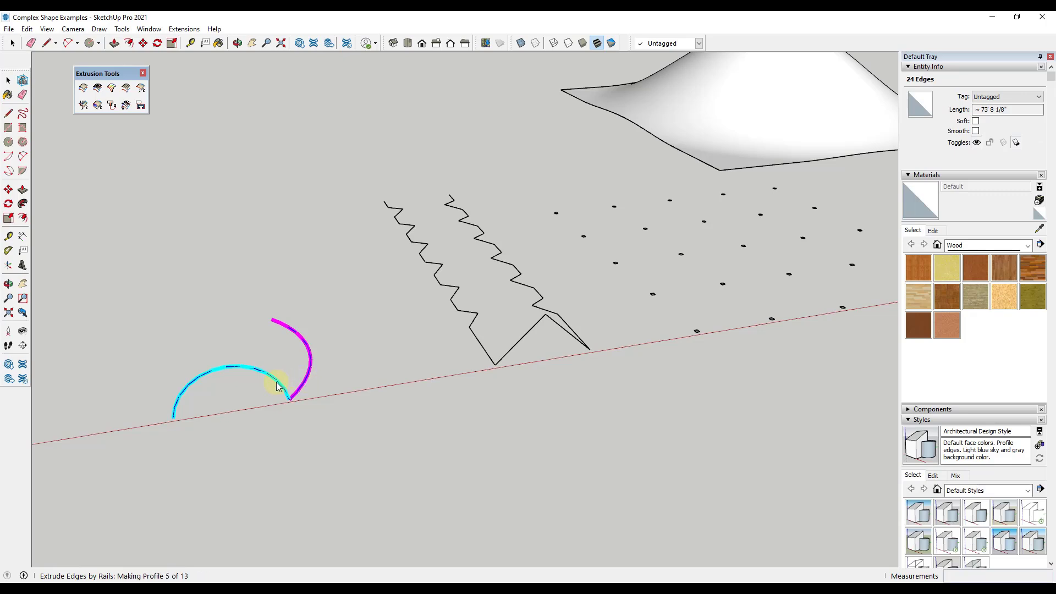
{"action": "left_click", "coordinate": [511, 337]}
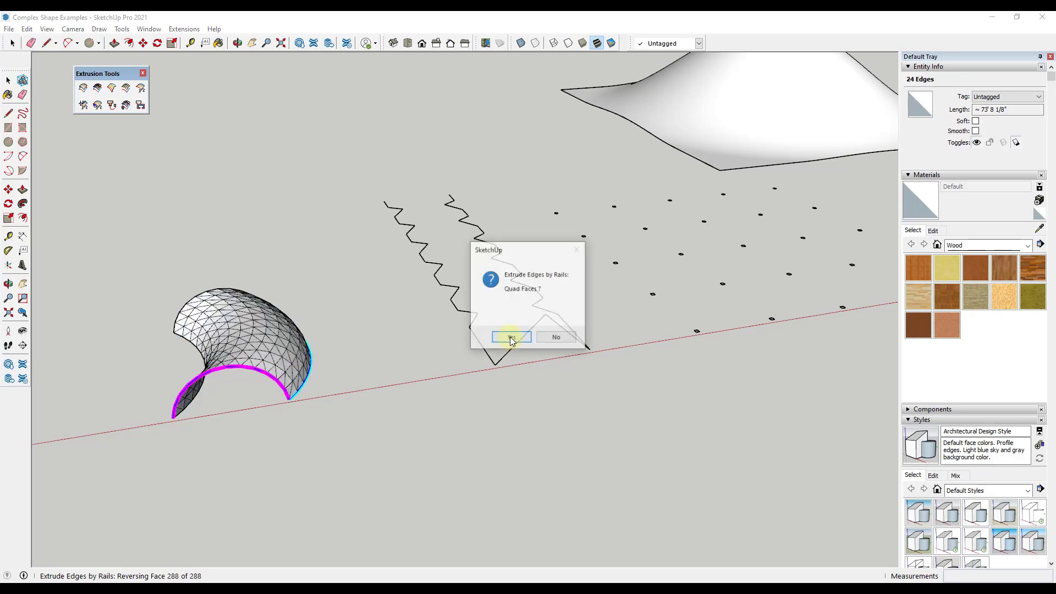
{"action": "left_click", "coordinate": [510, 337]}
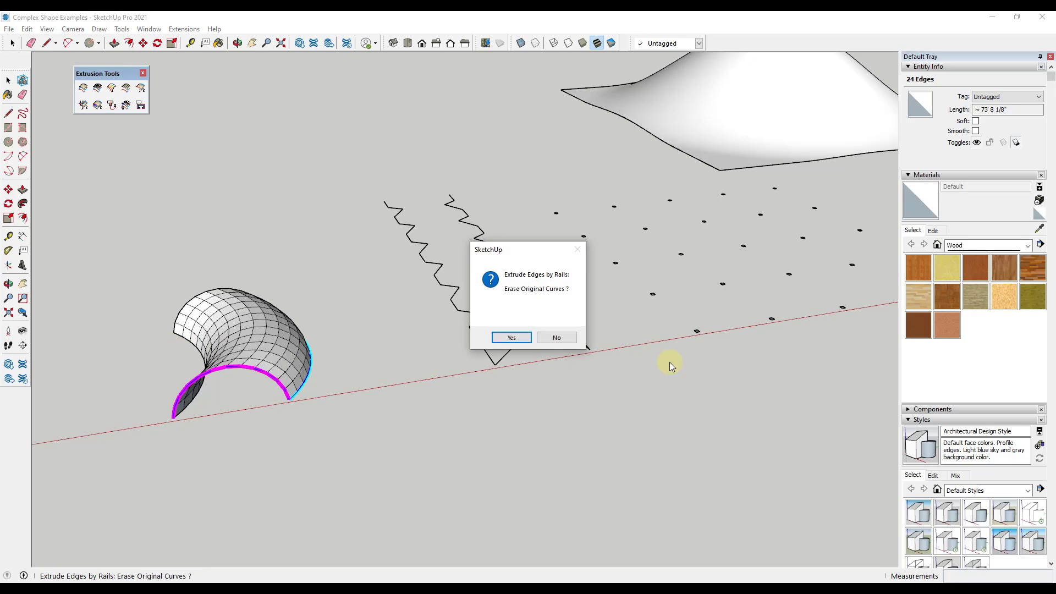
{"action": "left_click", "coordinate": [539, 338]}
{"action": "mouse_move", "coordinate": [189, 318]}
{"action": "middle_mouse_down"}
{"action": "mouse_move", "coordinate": [469, 316]}
{"action": "mouse_move", "coordinate": [565, 352]}
{"action": "middle_mouse_up"}
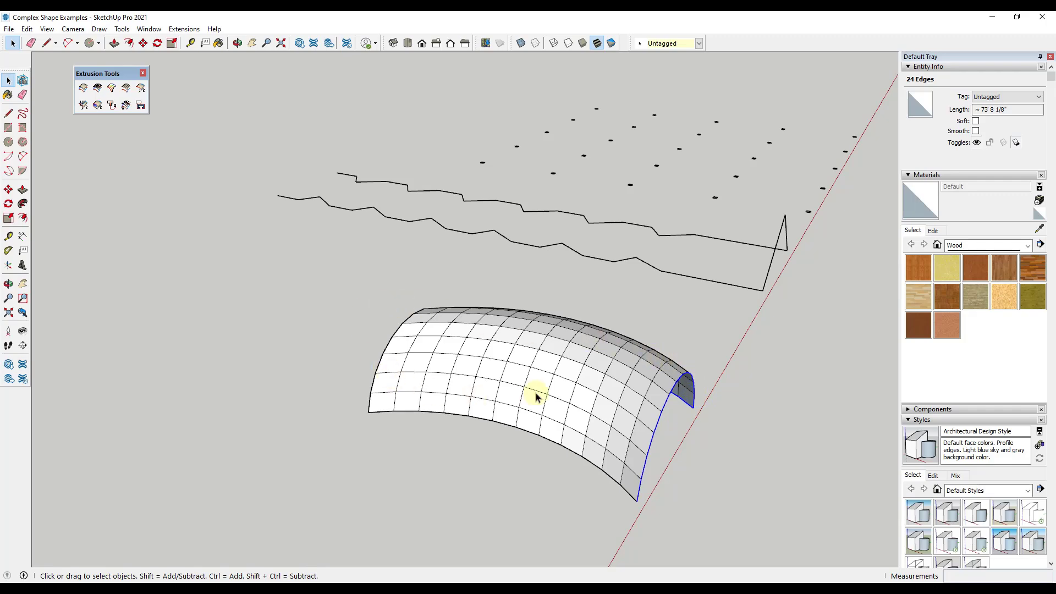
Step: Extrude the two-segment peaked profile along the two zigzag rail curves with Extrude Edges by Rails
{"action": "middle_click_drag", "start_coordinate": [640, 394], "coordinate": [522, 359]}
{"action": "left_click", "coordinate": [521, 358]}
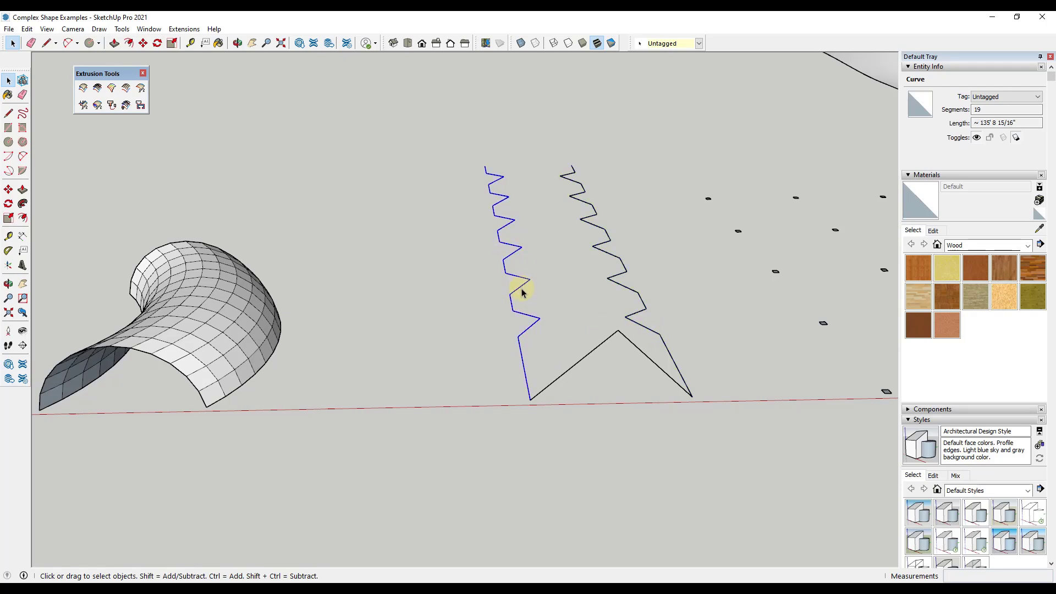
{"action": "middle_click_drag", "start_coordinate": [645, 292], "coordinate": [649, 275]}
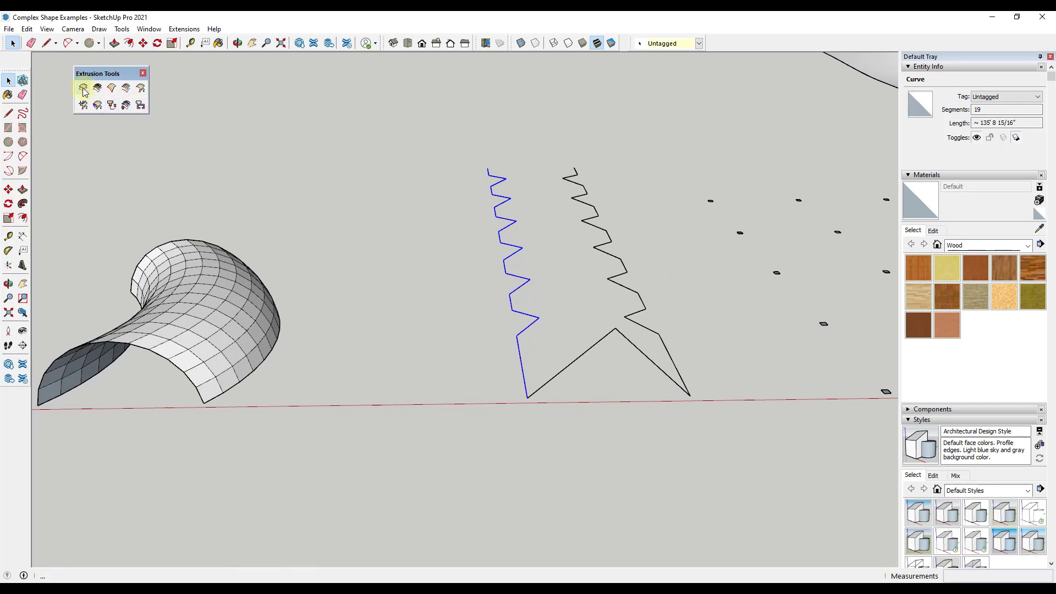
{"action": "left_click", "coordinate": [448, 318]}
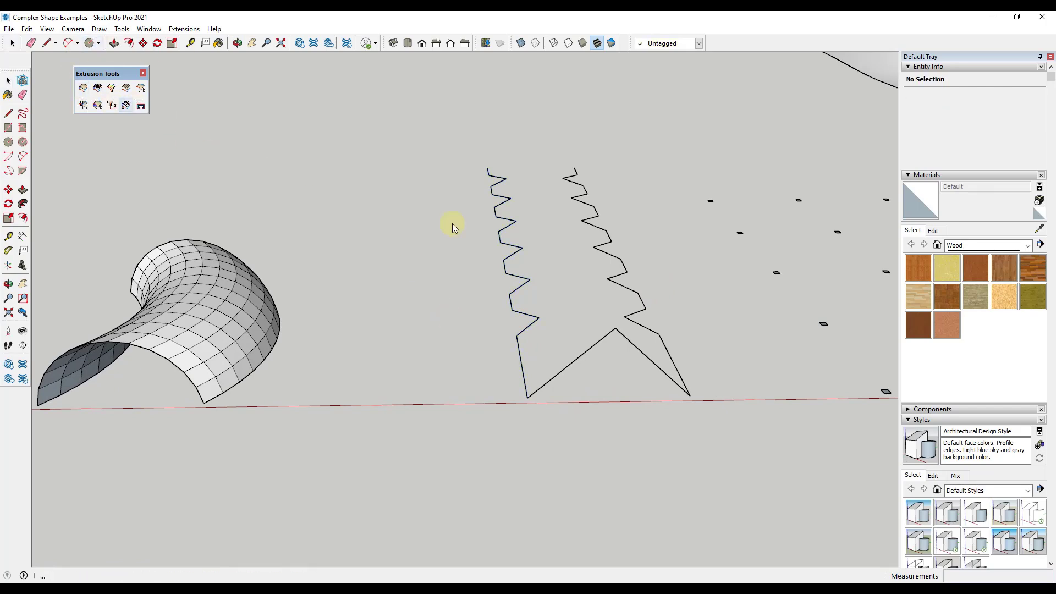
{"action": "left_click", "coordinate": [601, 341]}
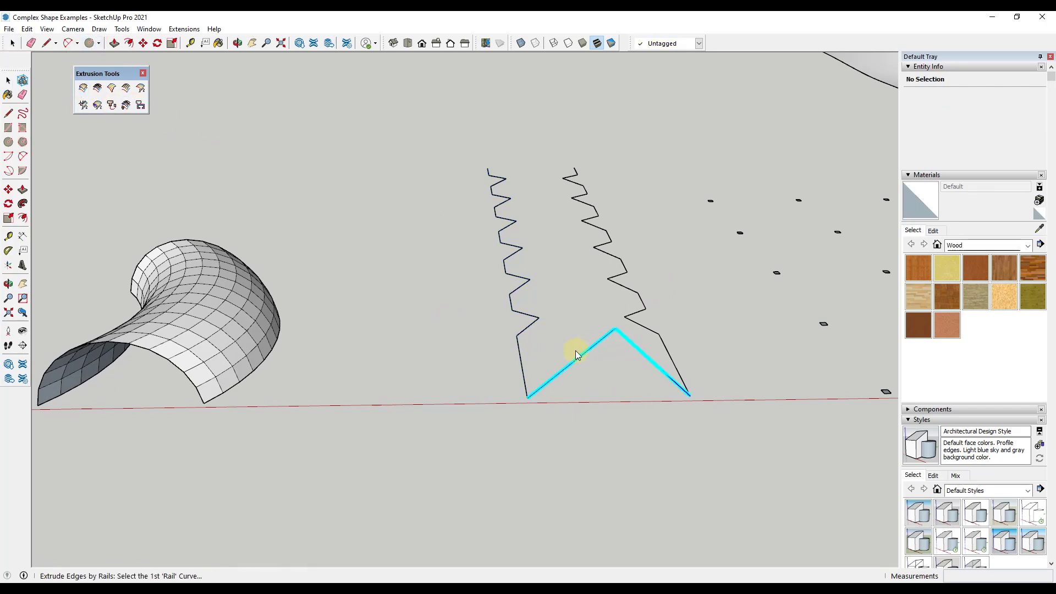
{"action": "left_click", "coordinate": [523, 366]}
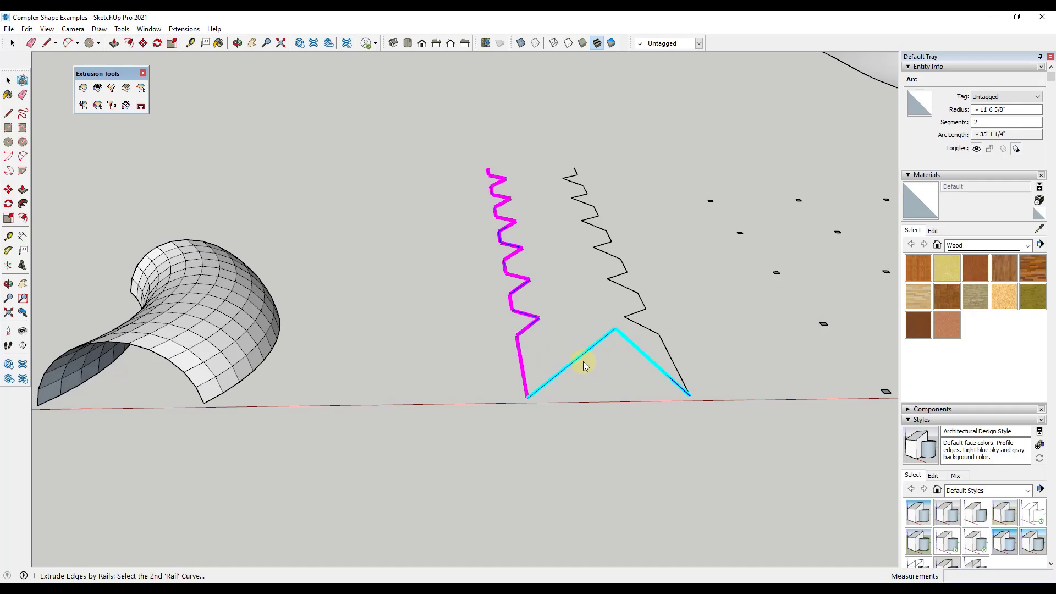
{"action": "left_click", "coordinate": [665, 347]}
{"action": "left_click", "coordinate": [640, 352]}
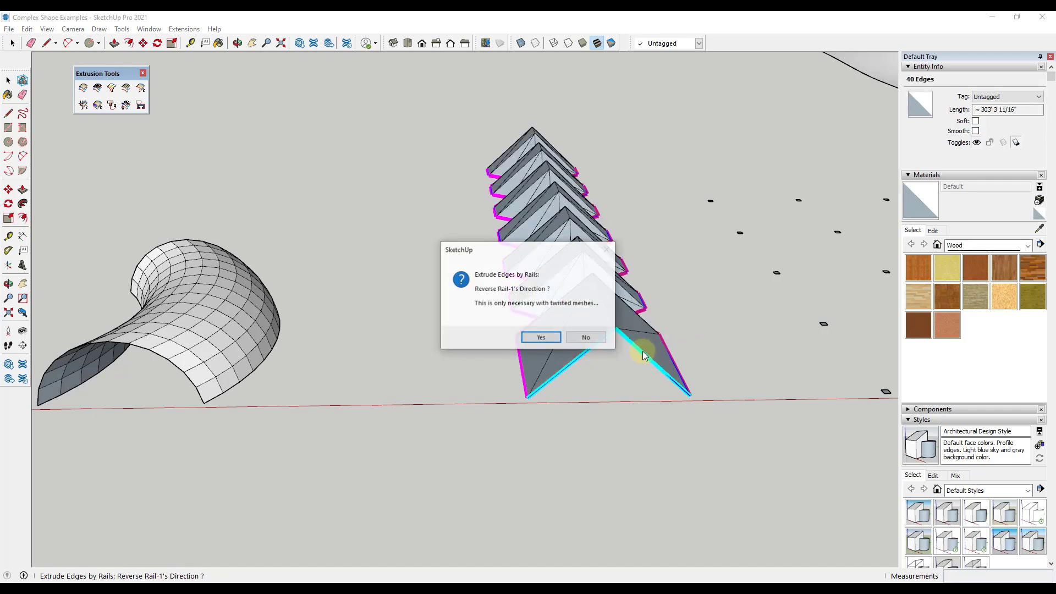
Step: Finish the rail extrusion without reversing the first rail's direction, reversing its faces, using quad faces and keeping the original curves
{"action": "left_click", "coordinate": [586, 337]}
{"action": "left_click", "coordinate": [523, 338]}
{"action": "left_click", "coordinate": [522, 337]}
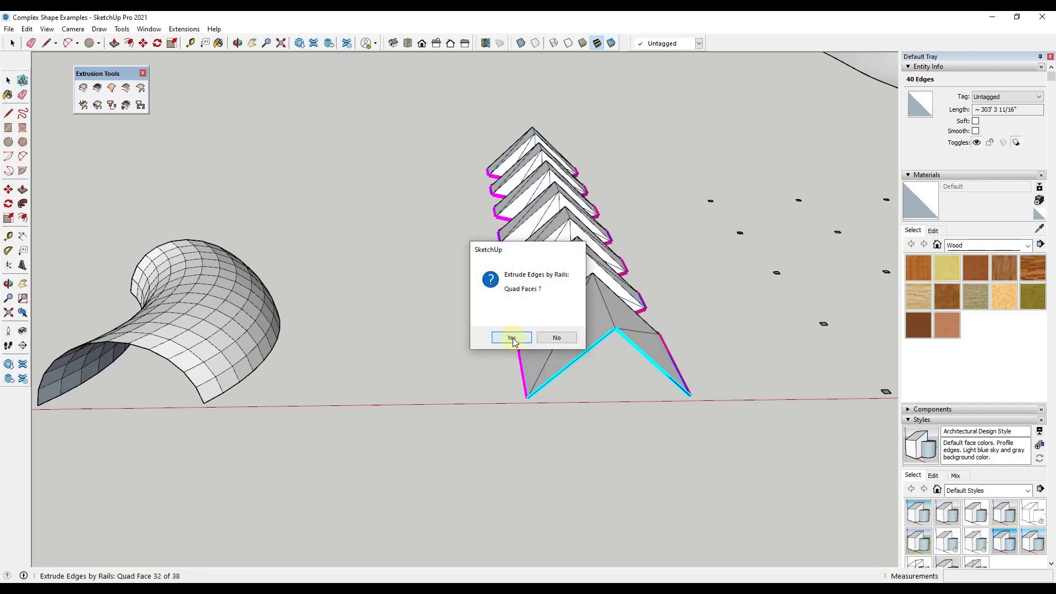
{"action": "left_click", "coordinate": [556, 338]}
{"action": "mouse_move", "coordinate": [559, 337]}
{"action": "middle_mouse_down"}
{"action": "mouse_move", "coordinate": [823, 347]}
{"action": "mouse_move", "coordinate": [952, 401]}
{"action": "mouse_move", "coordinate": [586, 364]}
{"action": "mouse_move", "coordinate": [490, 233]}
{"action": "mouse_move", "coordinate": [620, 198]}
{"action": "mouse_move", "coordinate": [691, 370]}
{"action": "mouse_move", "coordinate": [697, 318]}
{"action": "middle_mouse_up"}
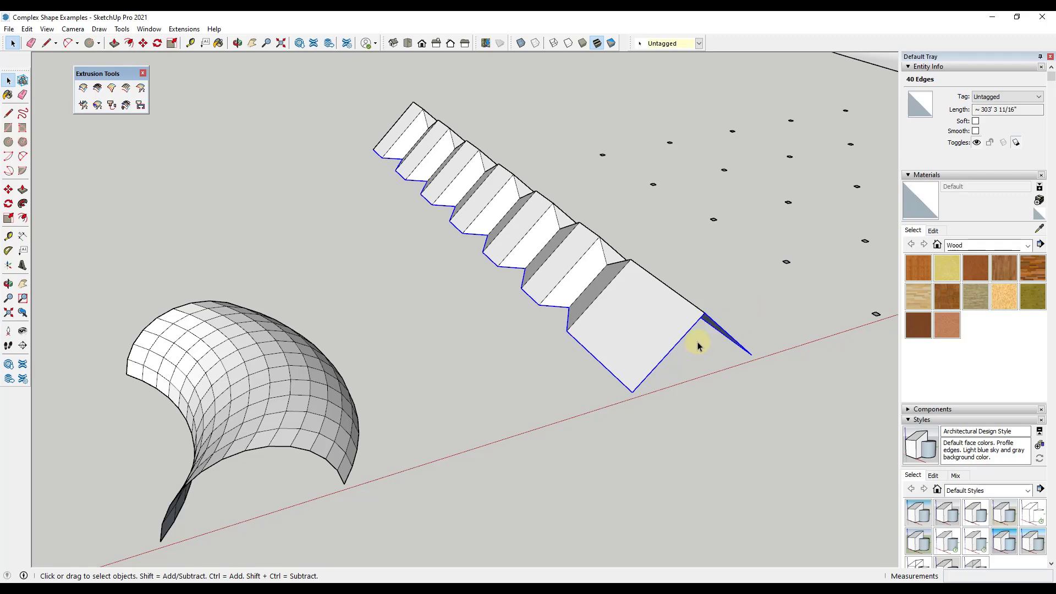
Step: Draw two connected perpendicular lines forming an L shape on the open ground in front of the zigzag roof
{"action": "middle_click_drag", "start_coordinate": [522, 328], "coordinate": [176, 165]}
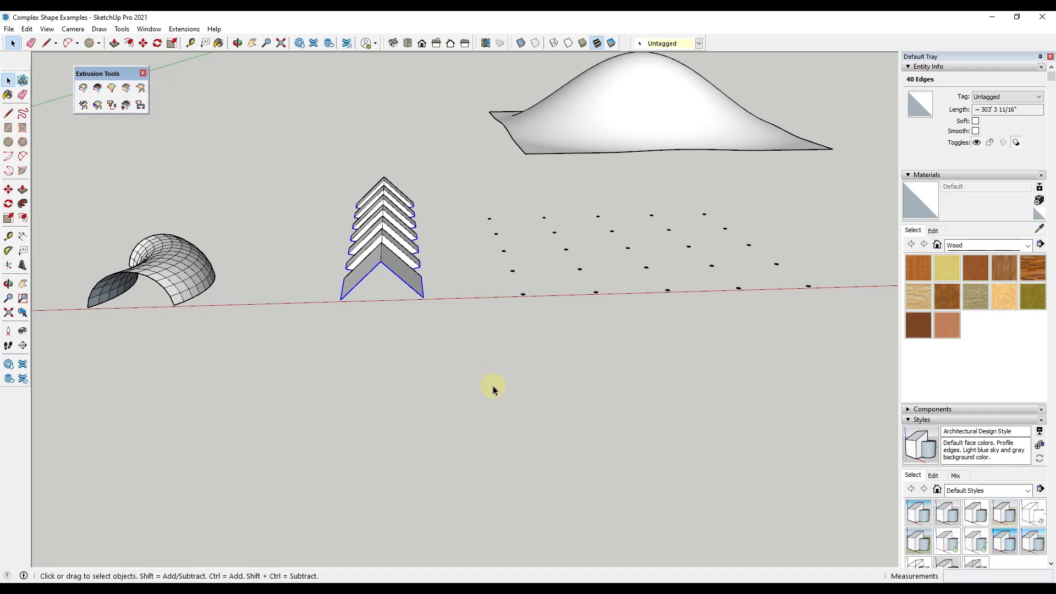
{"action": "left_click", "coordinate": [434, 374]}
{"action": "key", "text": "l"}
{"action": "left_click", "coordinate": [407, 383]}
{"action": "left_click", "coordinate": [407, 410]}
{"action": "left_click", "coordinate": [491, 407]}
{"action": "key", "text": "space"}
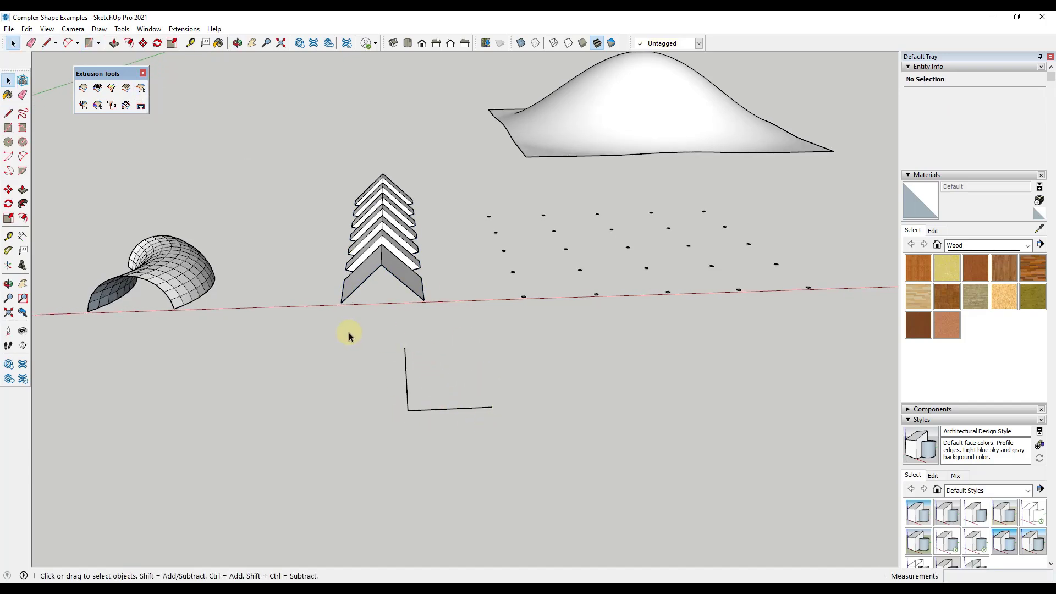
Step: Try Push/Pull and Offset on the two L-shaped edges
{"action": "left_click_drag", "start_coordinate": [440, 468], "coordinate": [327, 335]}
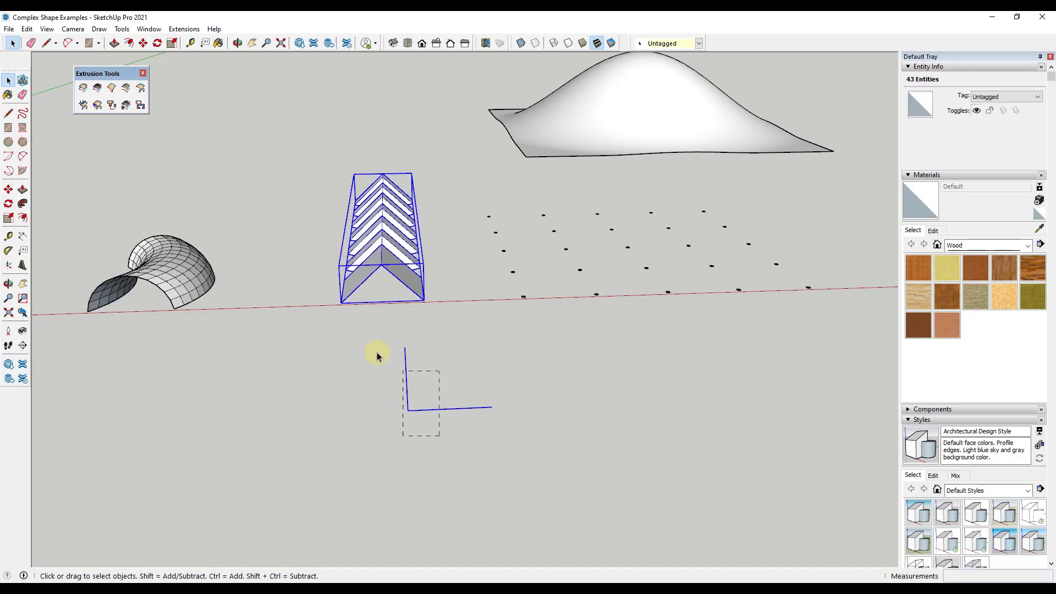
{"action": "key", "text": "p"}
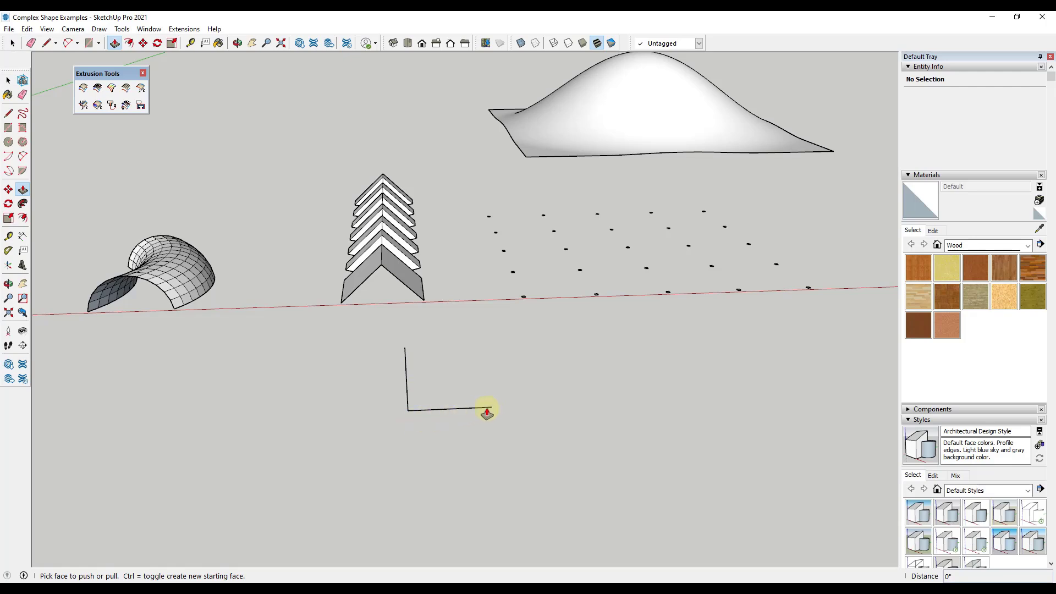
{"action": "key", "text": "space"}
{"action": "left_click_drag", "start_coordinate": [378, 323], "coordinate": [495, 481]}
{"action": "left_click_drag", "start_coordinate": [353, 325], "coordinate": [485, 428]}
{"action": "key", "text": "f"}
{"action": "left_click", "coordinate": [406, 386]}
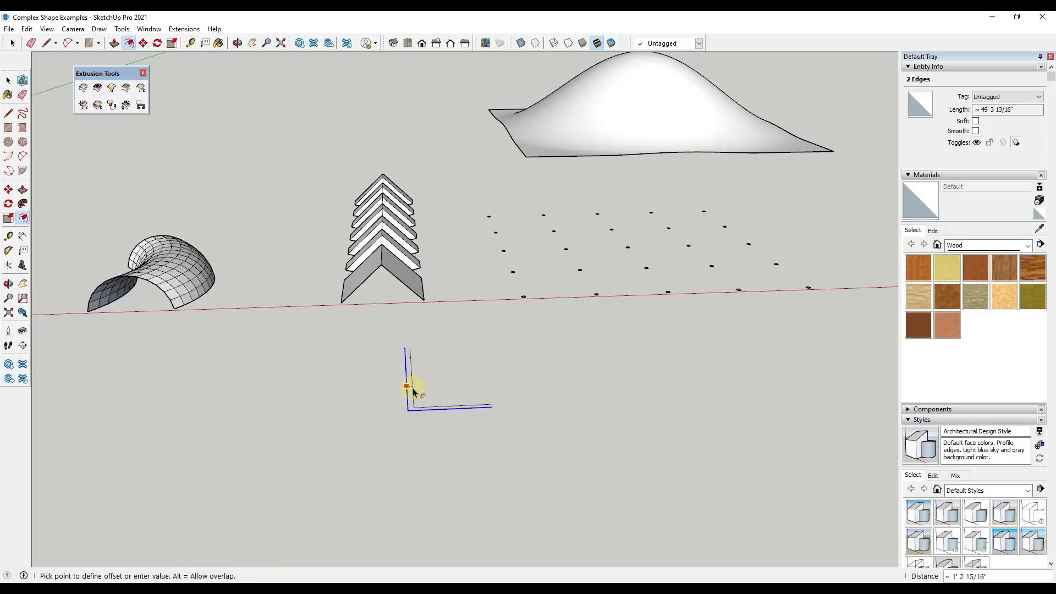
{"action": "left_click", "coordinate": [420, 392]}
{"action": "key", "text": "space"}
{"action": "left_click", "coordinate": [465, 389]}
Step: Extrude the two L-shaped edges straight up with Extrude Edges by Vector, reversing the faces and keeping the result grouped
{"action": "middle_click_drag", "start_coordinate": [459, 374], "coordinate": [377, 317]}
{"action": "left_click_drag", "start_coordinate": [376, 318], "coordinate": [517, 448]}
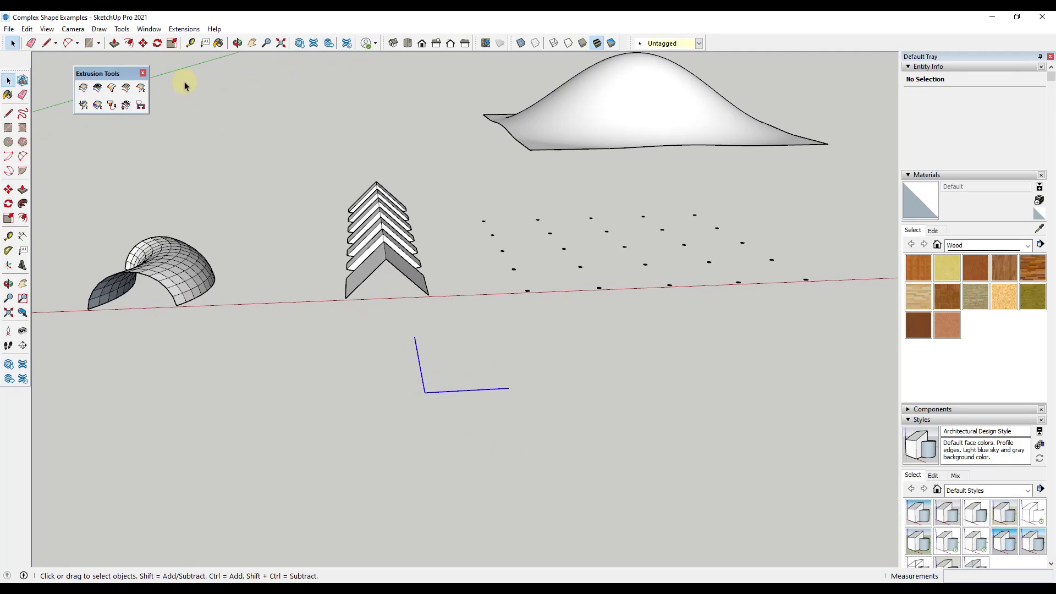
{"action": "left_click", "coordinate": [138, 90]}
{"action": "left_click", "coordinate": [427, 399]}
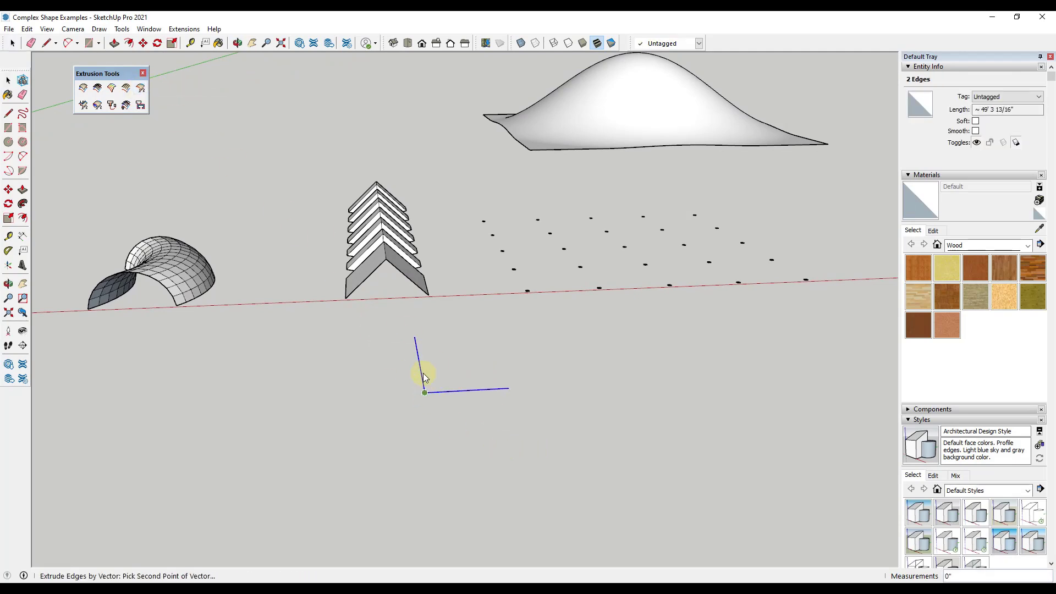
{"action": "left_click", "coordinate": [430, 198]}
{"action": "left_click", "coordinate": [556, 327]}
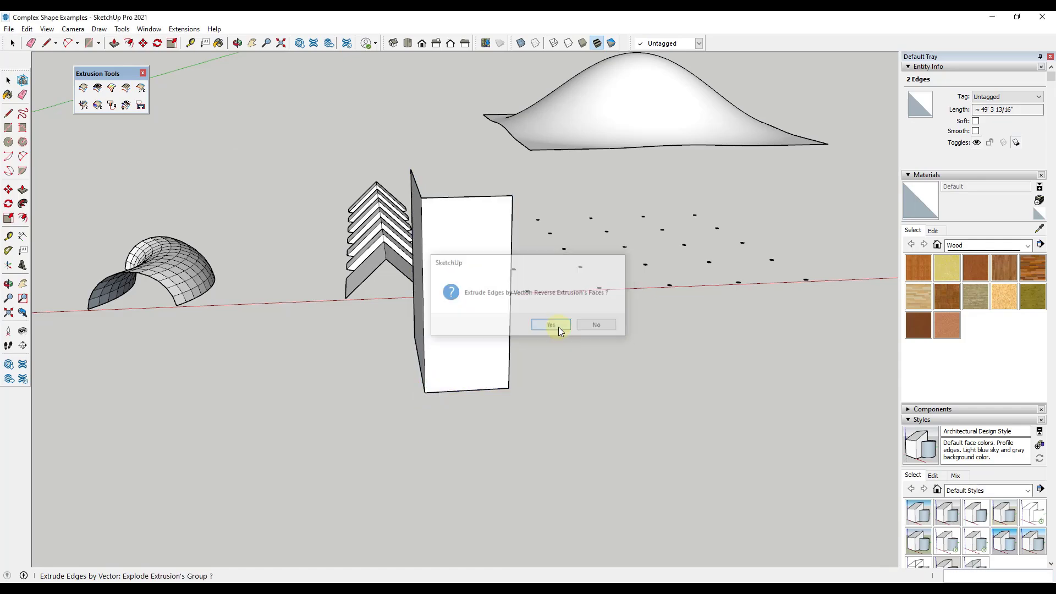
{"action": "left_click", "coordinate": [599, 326]}
{"action": "middle_click_drag", "start_coordinate": [567, 342], "coordinate": [426, 356]}
Step: Extrude the grid of small column outlines up to the curved canopy with Extrude Edges by Vector to Object, keeping face direction and group
{"action": "scroll", "coordinate": [646, 289], "scroll_direction": "up", "scroll_amount": 5}
{"action": "middle_click_drag", "start_coordinate": [505, 276], "coordinate": [229, 186]}
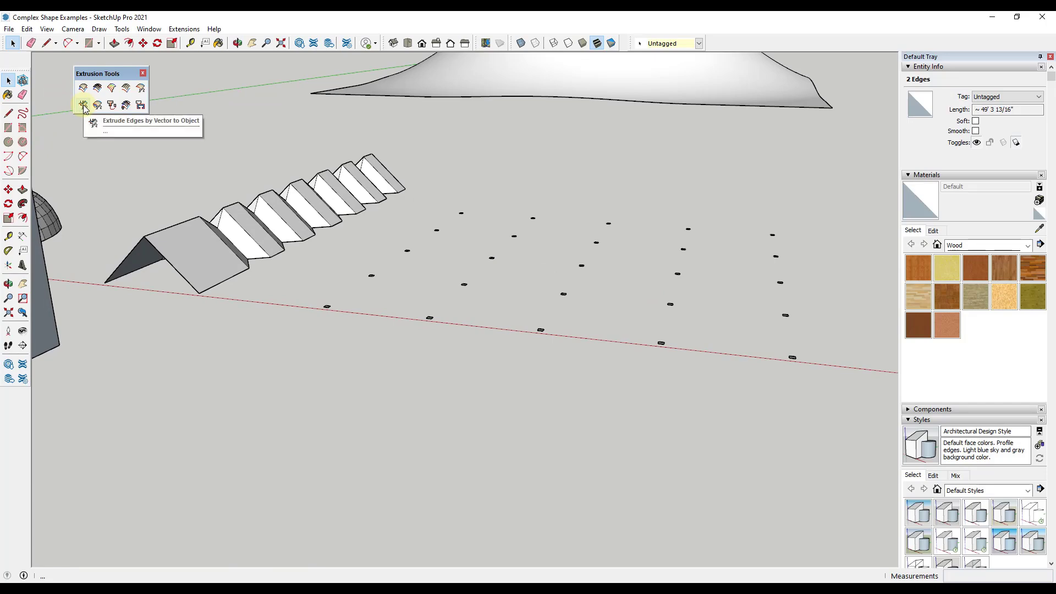
{"action": "middle_click_drag", "start_coordinate": [341, 336], "coordinate": [469, 340]}
{"action": "left_click_drag", "start_coordinate": [366, 236], "coordinate": [699, 388]}
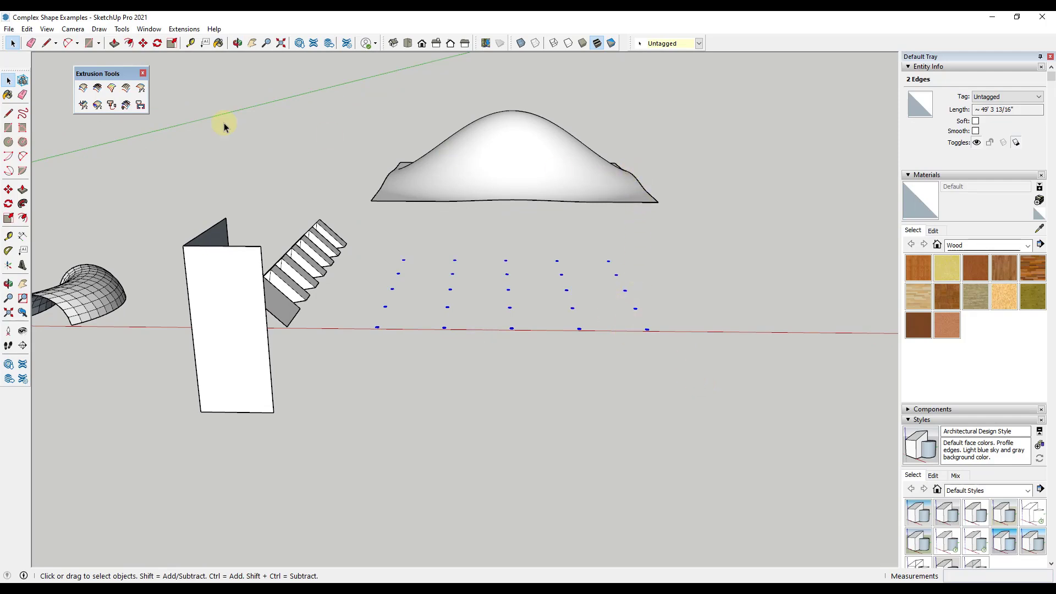
{"action": "left_click", "coordinate": [83, 105]}
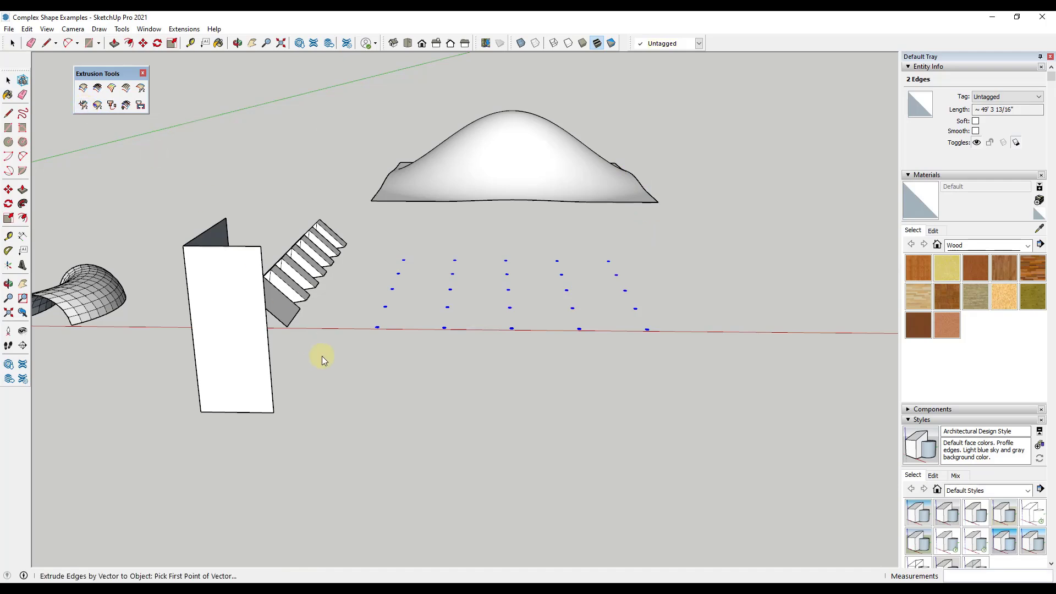
{"action": "left_click", "coordinate": [376, 328]}
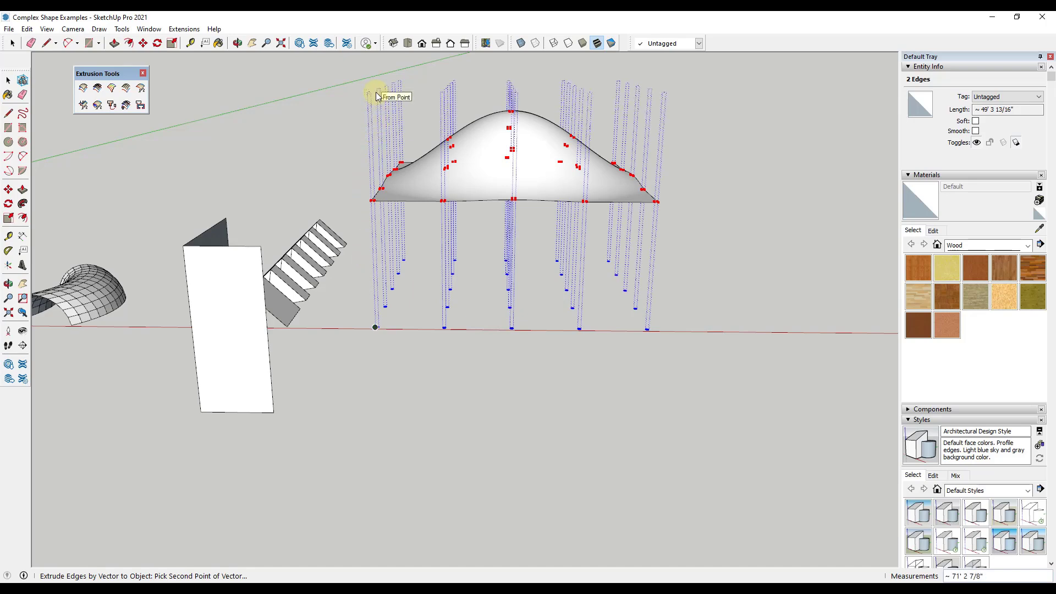
{"action": "left_click", "coordinate": [376, 96]}
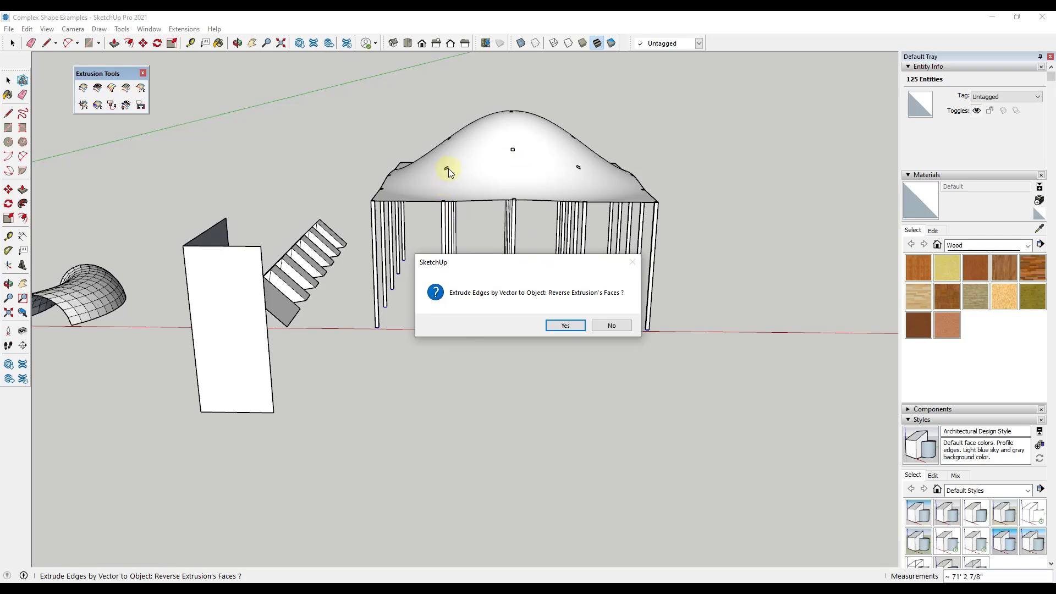
{"action": "left_click", "coordinate": [612, 326]}
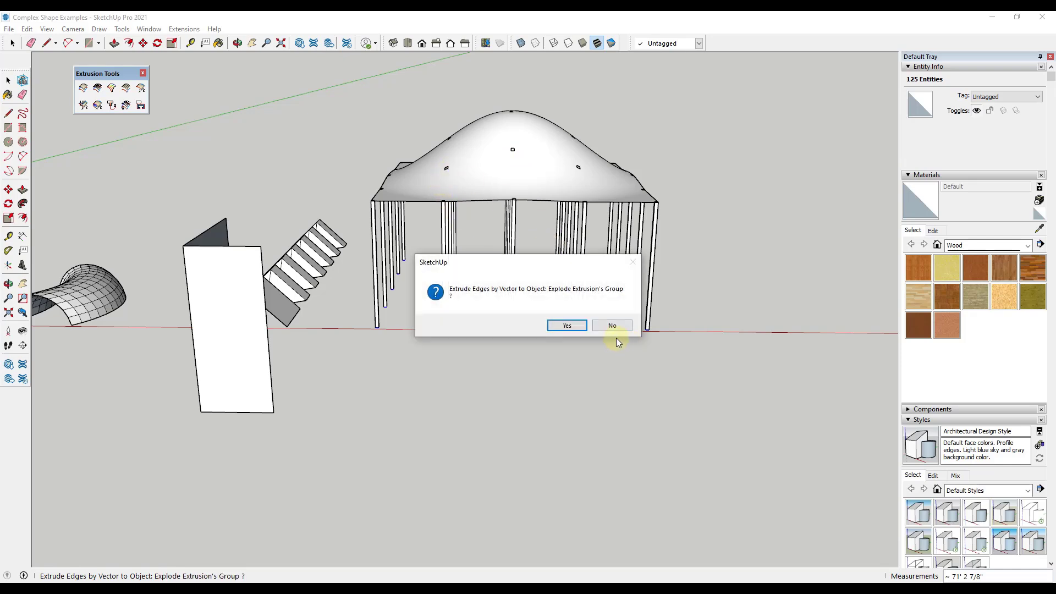
{"action": "left_click", "coordinate": [611, 325]}
{"action": "middle_click_drag", "start_coordinate": [643, 361], "coordinate": [624, 377]}
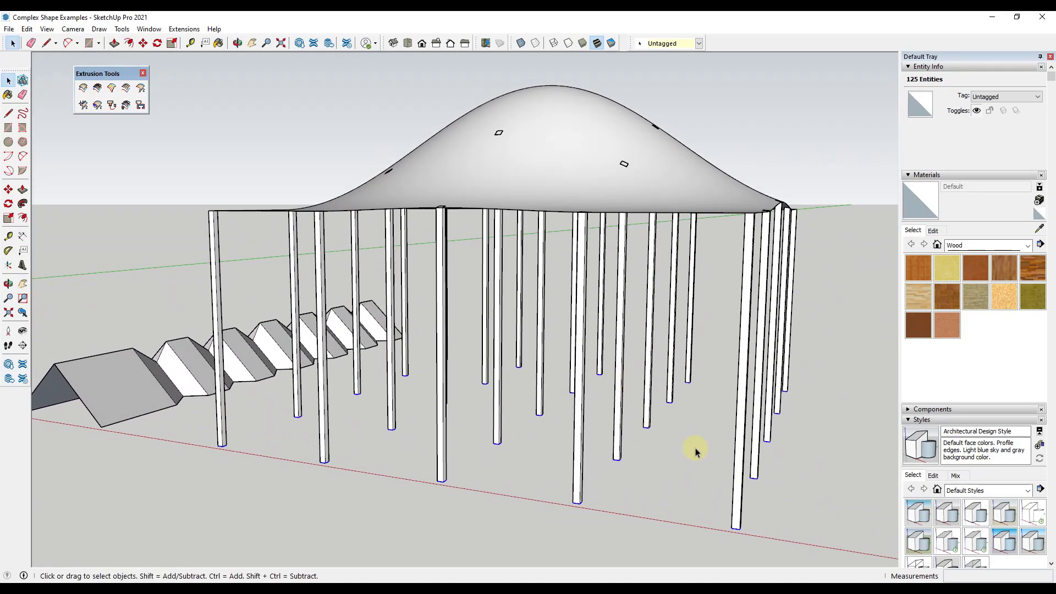
Step: Review the canopy on its columns and the other finished shapes along the red axis, including the curved quad-faced surface
{"action": "middle_click_drag", "start_coordinate": [697, 425], "coordinate": [619, 317]}
{"action": "scroll", "coordinate": [624, 293], "scroll_direction": "down", "scroll_amount": 8}
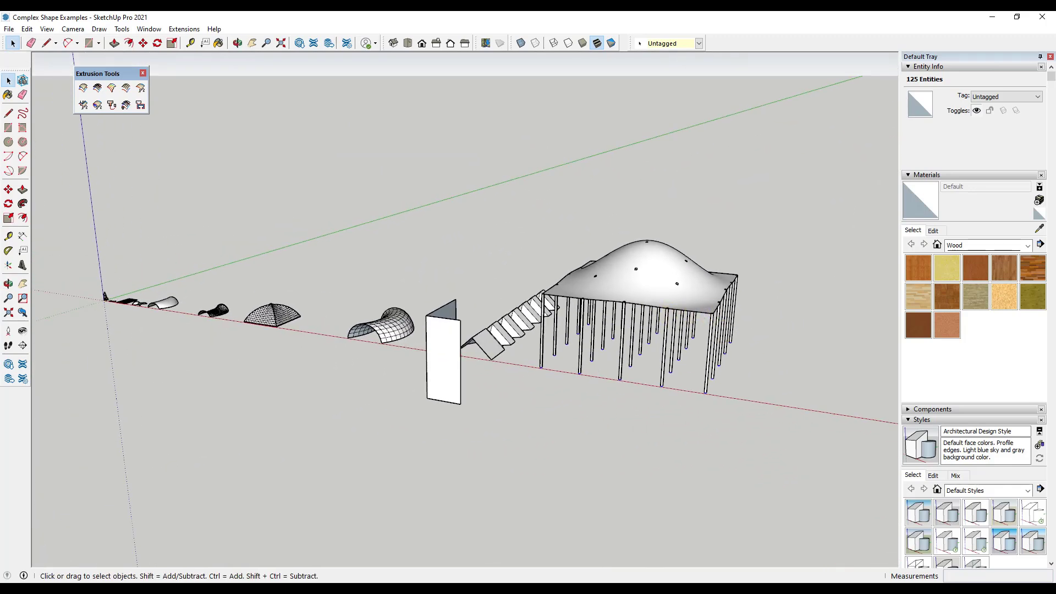
{"action": "scroll", "coordinate": [484, 375], "scroll_direction": "up", "scroll_amount": 1}
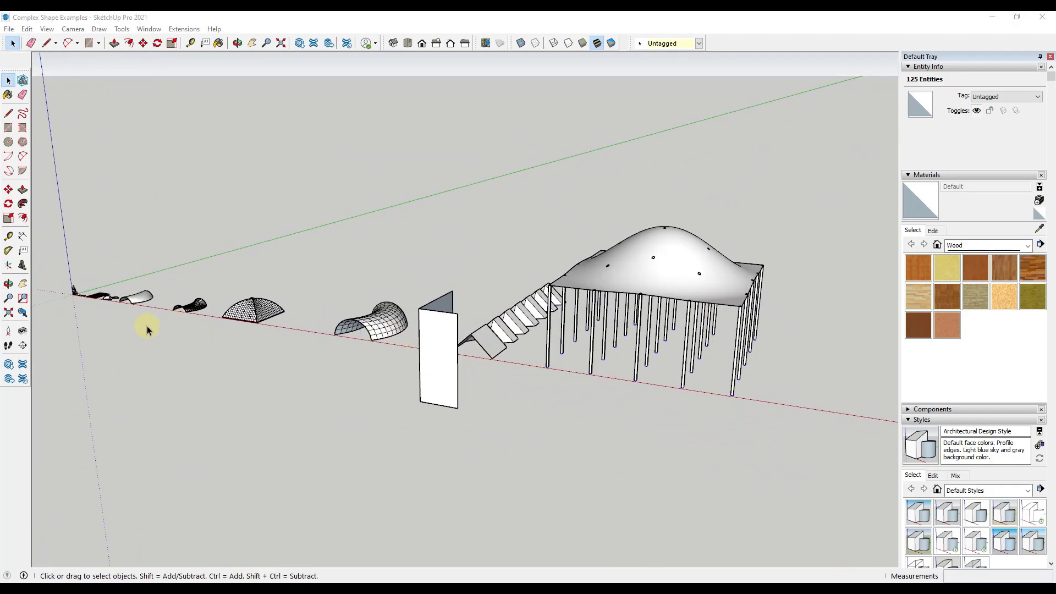
{"action": "scroll", "coordinate": [363, 324], "scroll_direction": "up", "scroll_amount": 5}
{"action": "middle_click_drag", "start_coordinate": [366, 318], "coordinate": [393, 377]}
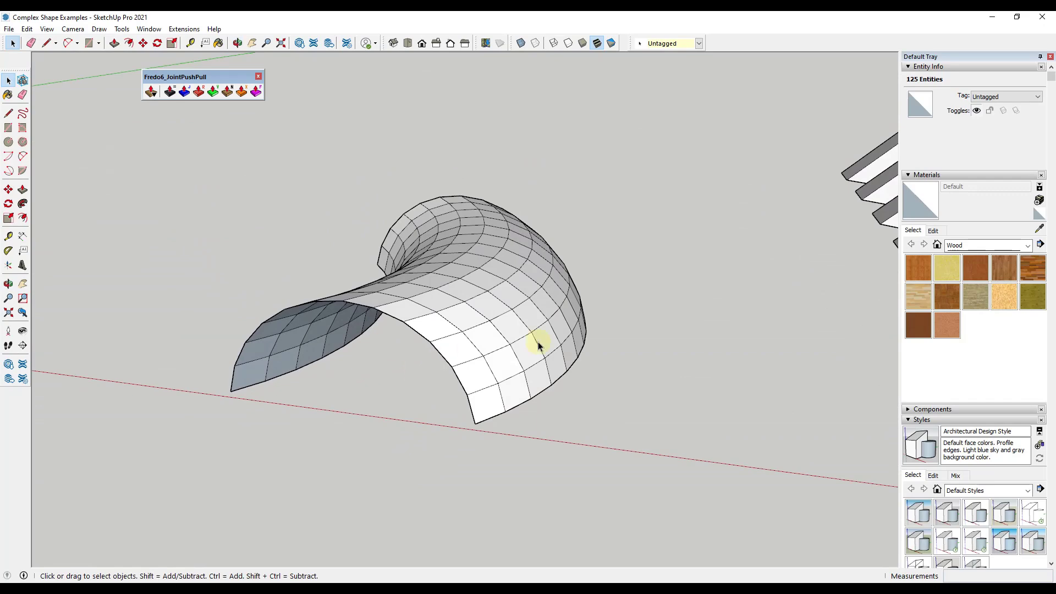
{"action": "scroll", "coordinate": [470, 353], "scroll_direction": "down", "scroll_amount": 6}
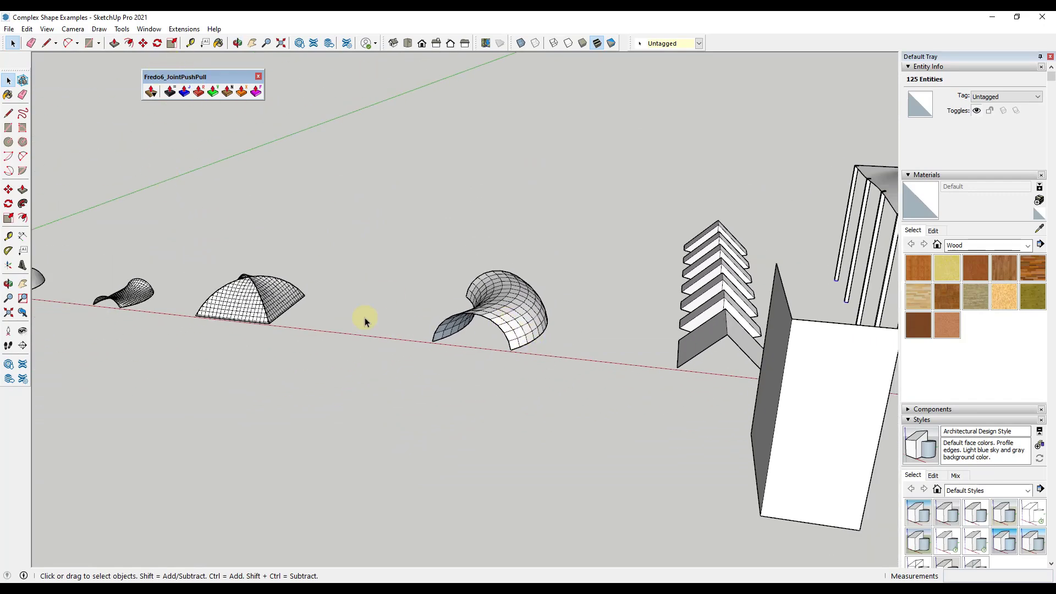
{"action": "scroll", "coordinate": [208, 292], "scroll_direction": "down", "scroll_amount": 3}
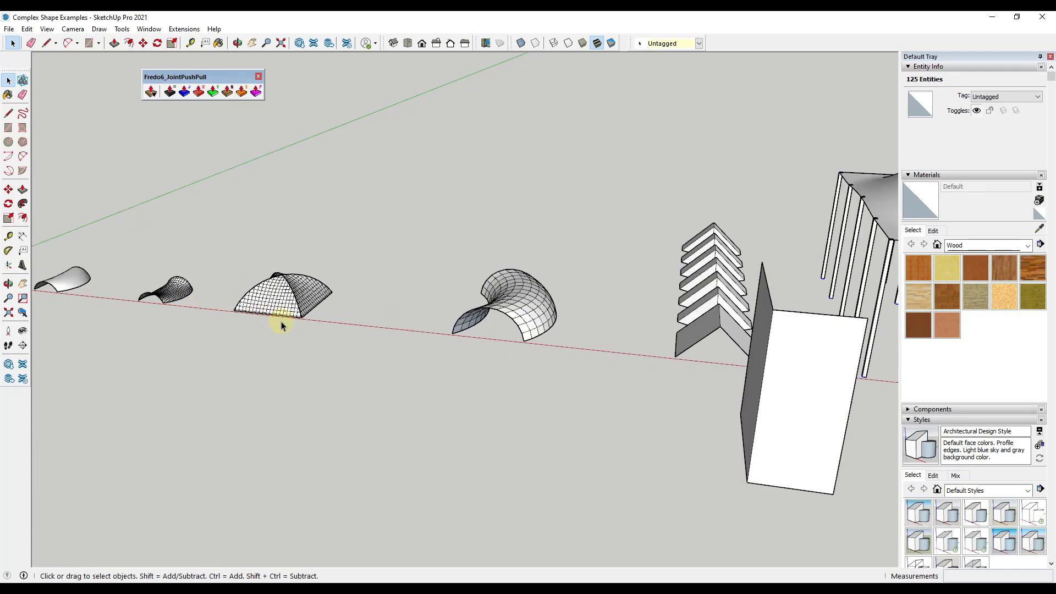
{"action": "scroll", "coordinate": [271, 330], "scroll_direction": "down", "scroll_amount": 5}
{"action": "scroll", "coordinate": [672, 266], "scroll_direction": "up", "scroll_amount": 8}
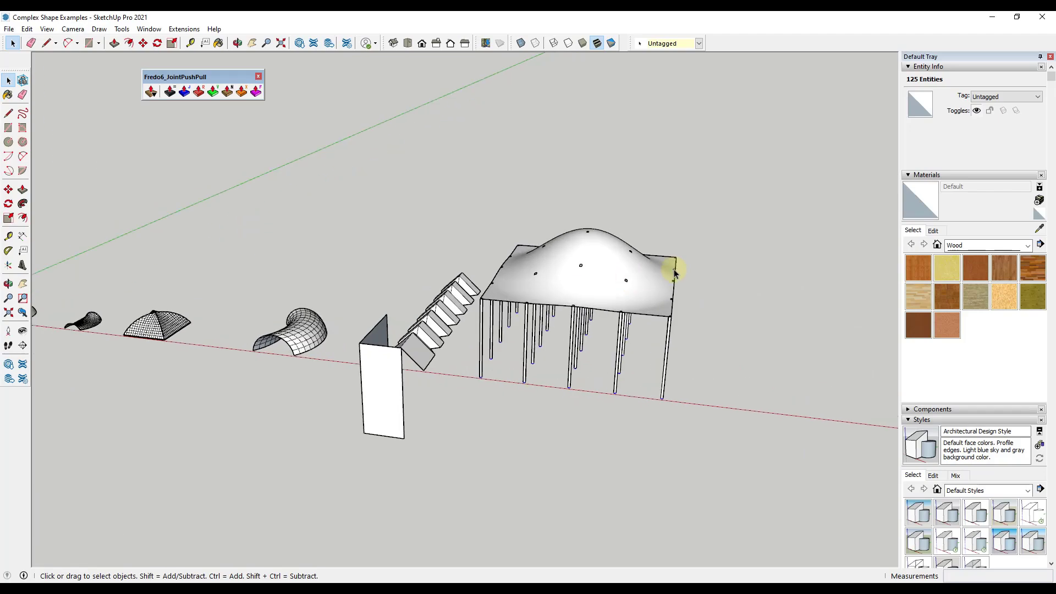
Step: Copy the curved canopy group about 138' 5" along the red axis, clear of the columns
{"action": "middle_click_drag", "start_coordinate": [638, 302], "coordinate": [566, 270]}
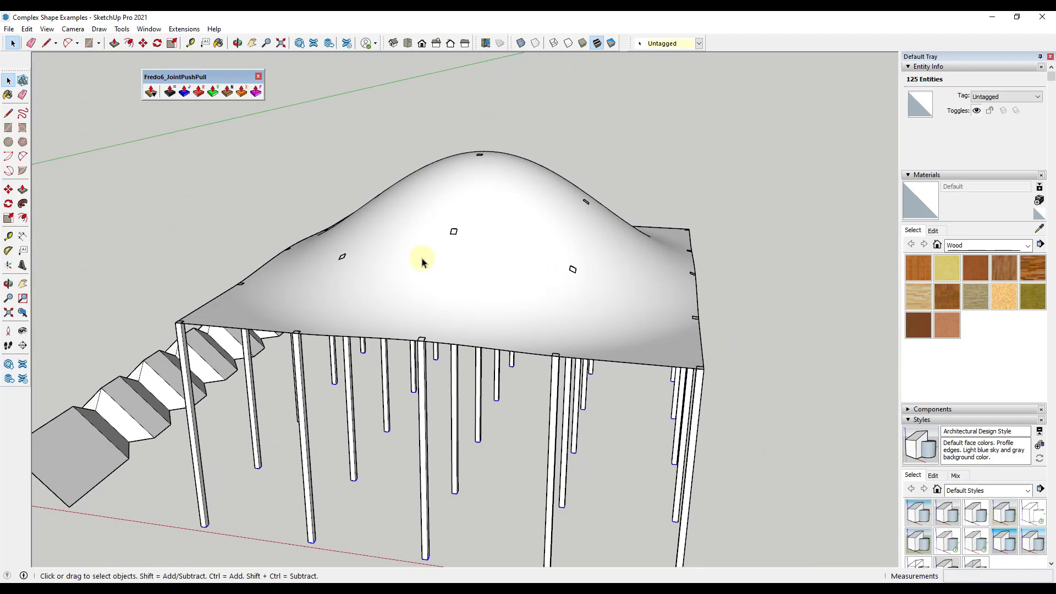
{"action": "left_click", "coordinate": [439, 264]}
{"action": "scroll", "coordinate": [428, 265], "scroll_direction": "down", "scroll_amount": 4}
{"action": "key", "text": "m"}
{"action": "left_click", "coordinate": [432, 266]}
{"action": "left_click", "coordinate": [710, 278]}
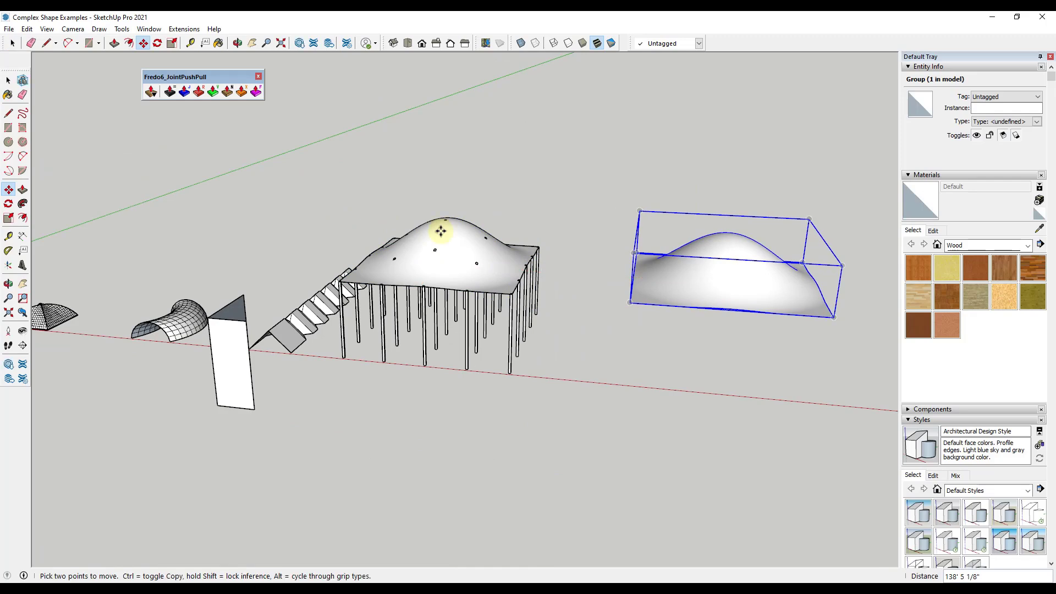
Step: Place another copy of the canopy group about 117' farther along the red axis from the first copy
{"action": "middle_click_drag", "start_coordinate": [502, 246], "coordinate": [625, 256]}
{"action": "scroll", "coordinate": [624, 256], "scroll_direction": "up", "scroll_amount": 2}
{"action": "key", "text": "ctrl"}
{"action": "left_click", "coordinate": [536, 242]}
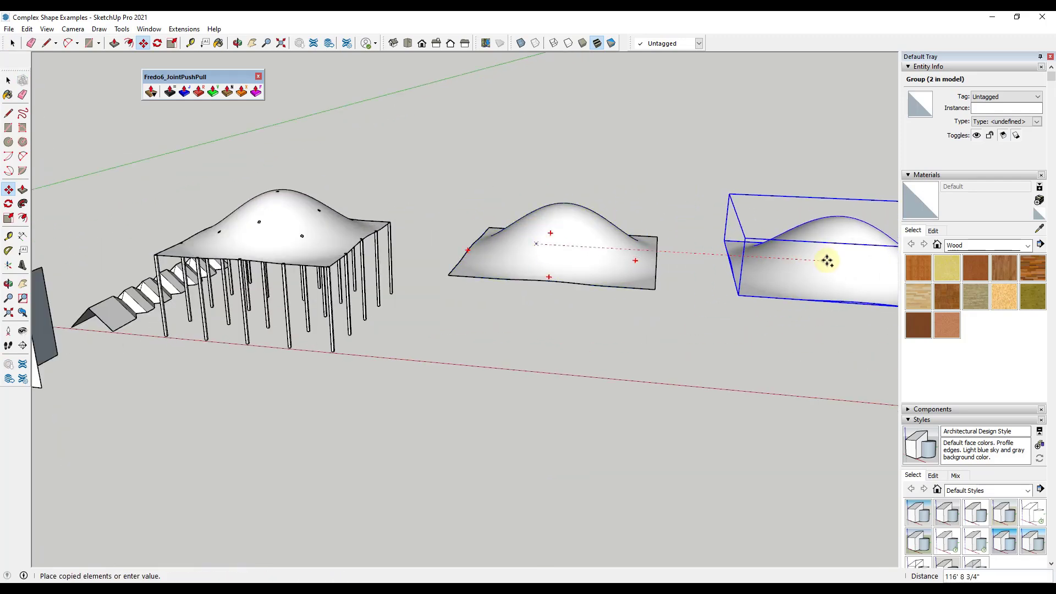
{"action": "left_click", "coordinate": [825, 262]}
{"action": "key", "text": "space"}
Step: Open the canopy copy nearest the columns for editing and select its curved surface
{"action": "scroll", "coordinate": [510, 254], "scroll_direction": "up", "scroll_amount": 3}
{"action": "left_click", "coordinate": [500, 235]}
{"action": "middle_click_drag", "start_coordinate": [500, 235], "coordinate": [441, 266]}
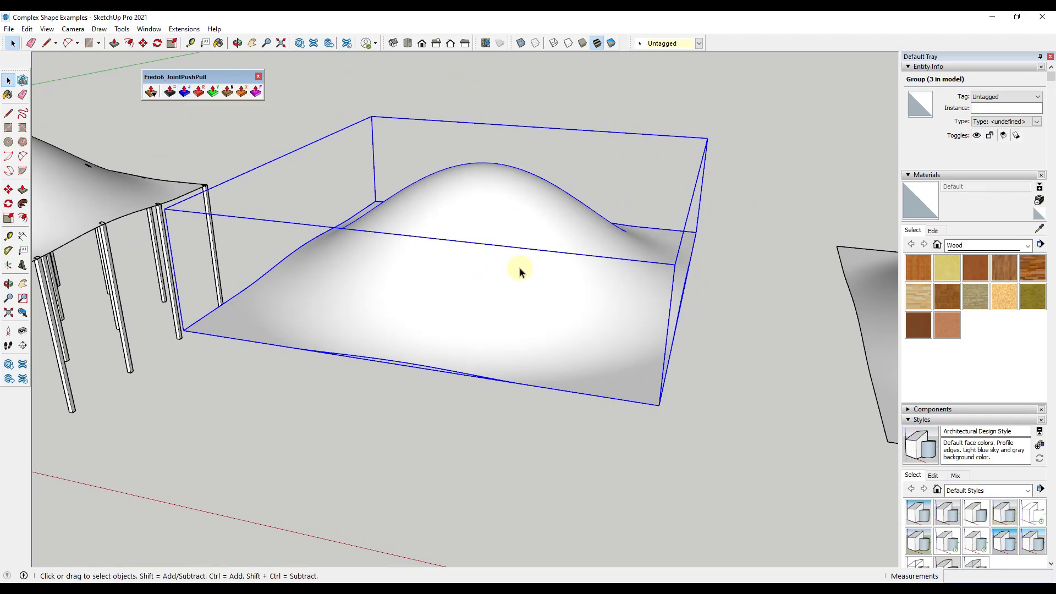
{"action": "double_click", "coordinate": [495, 255]}
{"action": "left_click", "coordinate": [502, 270]}
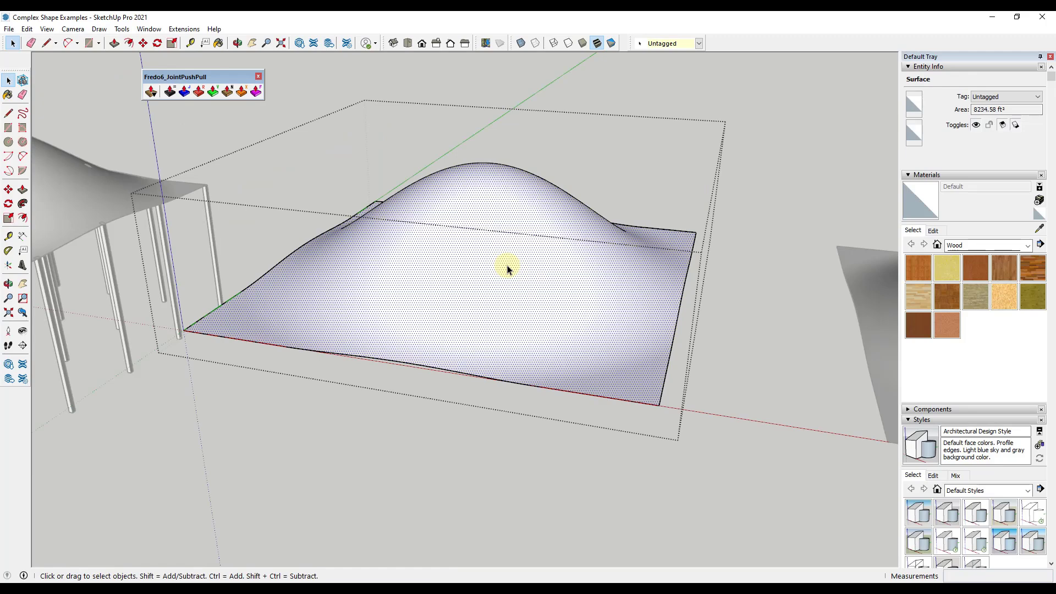
Step: Try to extrude the canopy's smoothed surface with the standard Push/Pull tool
{"action": "key", "text": "p"}
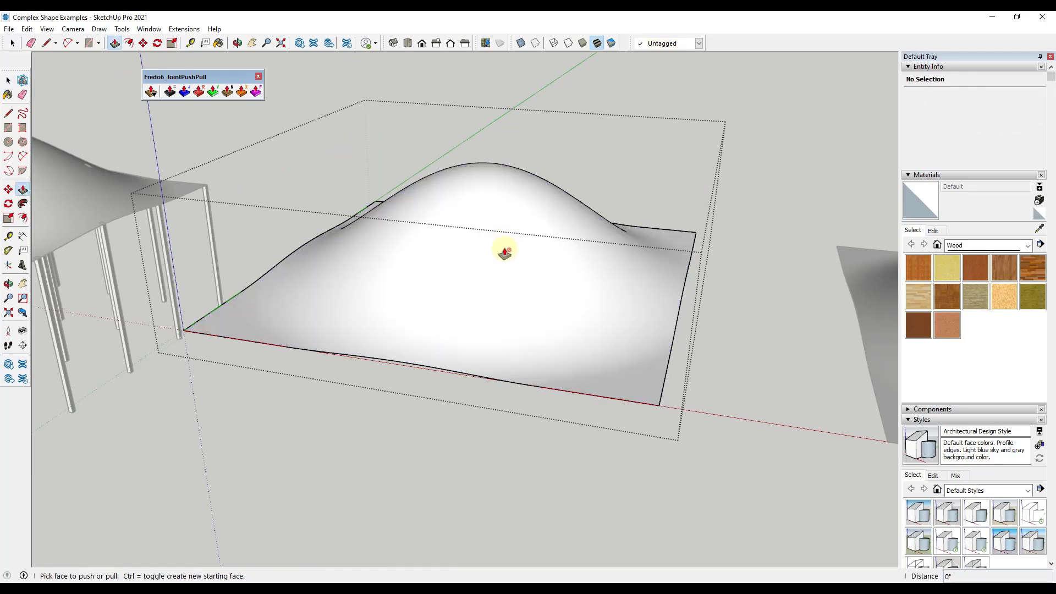
{"action": "left_click", "coordinate": [505, 251]}
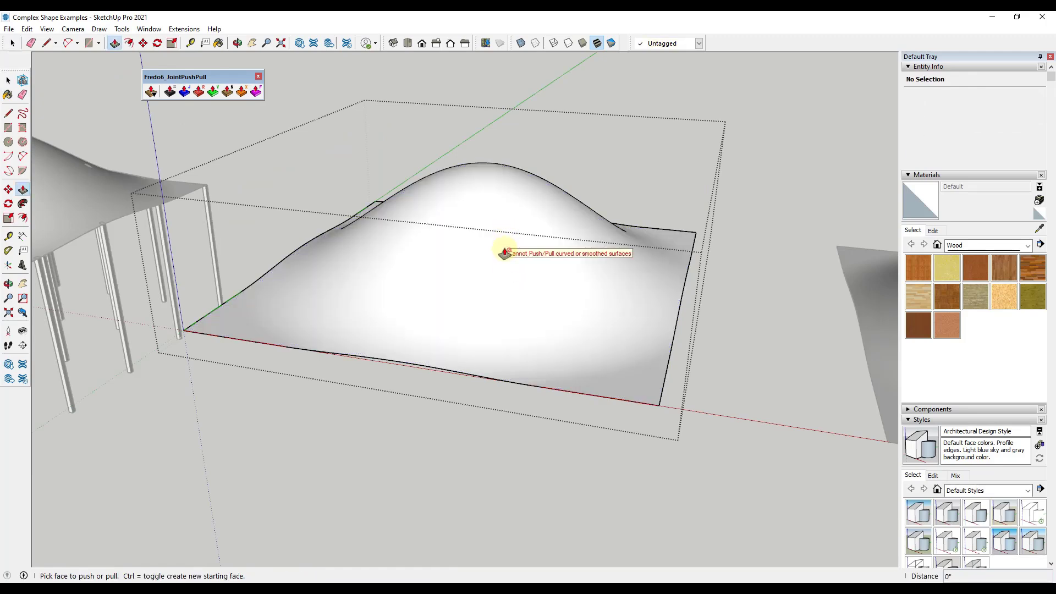
{"action": "key", "text": "space"}
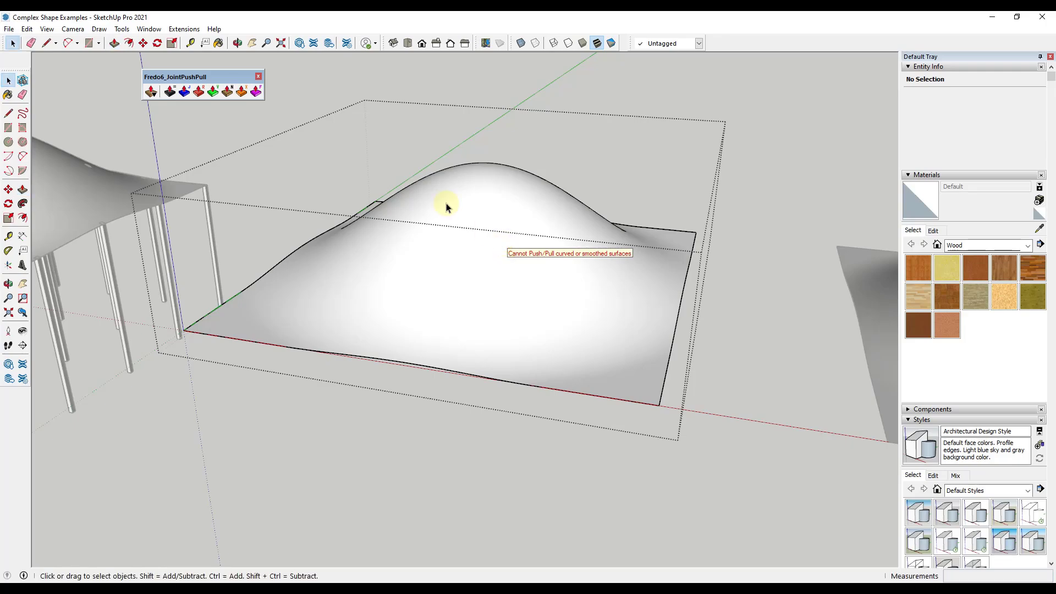
Step: Try to push/pull a single mesh facet of the canopy while hidden geometry is temporarily shown
{"action": "left_click", "coordinate": [47, 29]}
{"action": "left_click", "coordinate": [79, 70]}
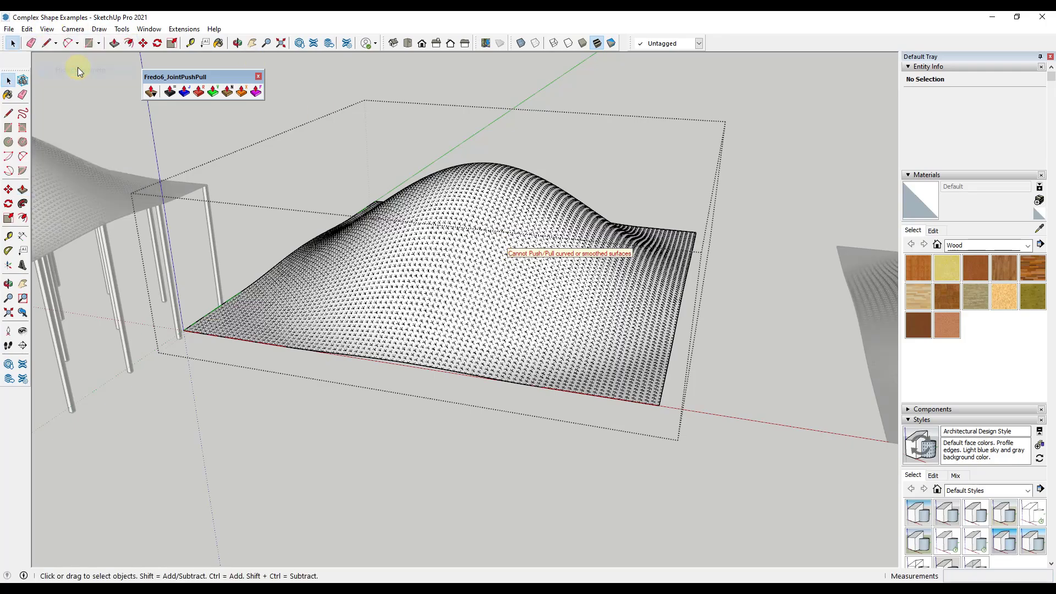
{"action": "scroll", "coordinate": [512, 271], "scroll_direction": "up", "scroll_amount": 5}
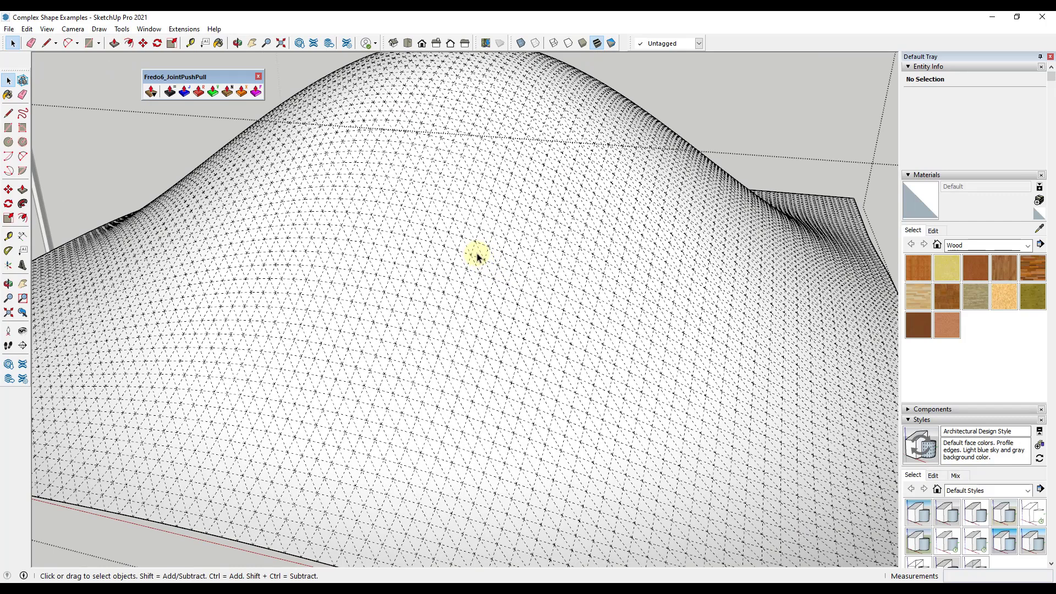
{"action": "key", "text": "p"}
{"action": "left_click_drag", "start_coordinate": [503, 168], "coordinate": [651, 129]}
{"action": "key", "text": "space"}
{"action": "left_click", "coordinate": [52, 29]}
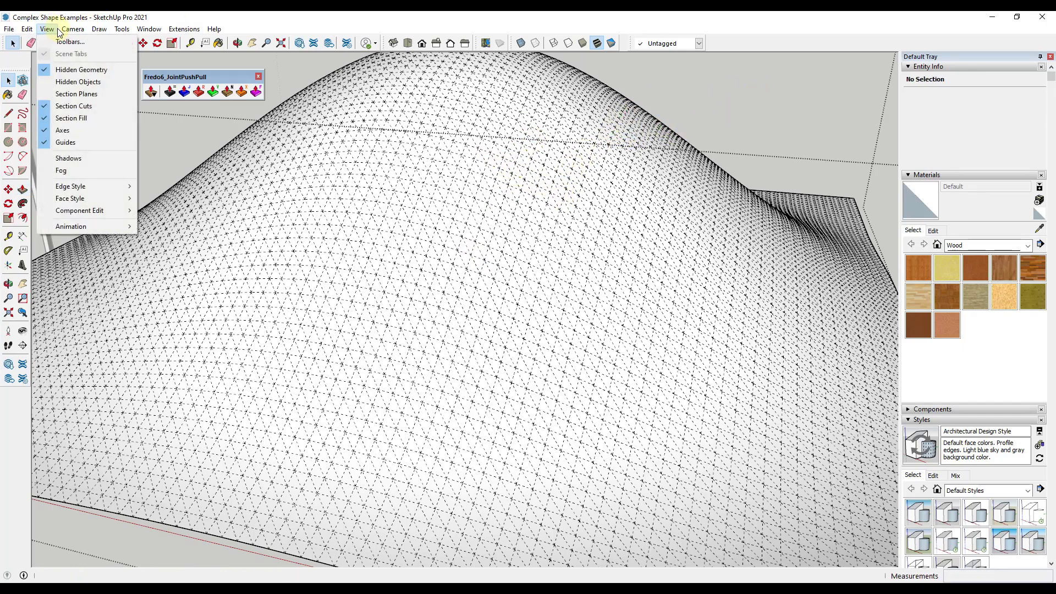
{"action": "left_click", "coordinate": [60, 70]}
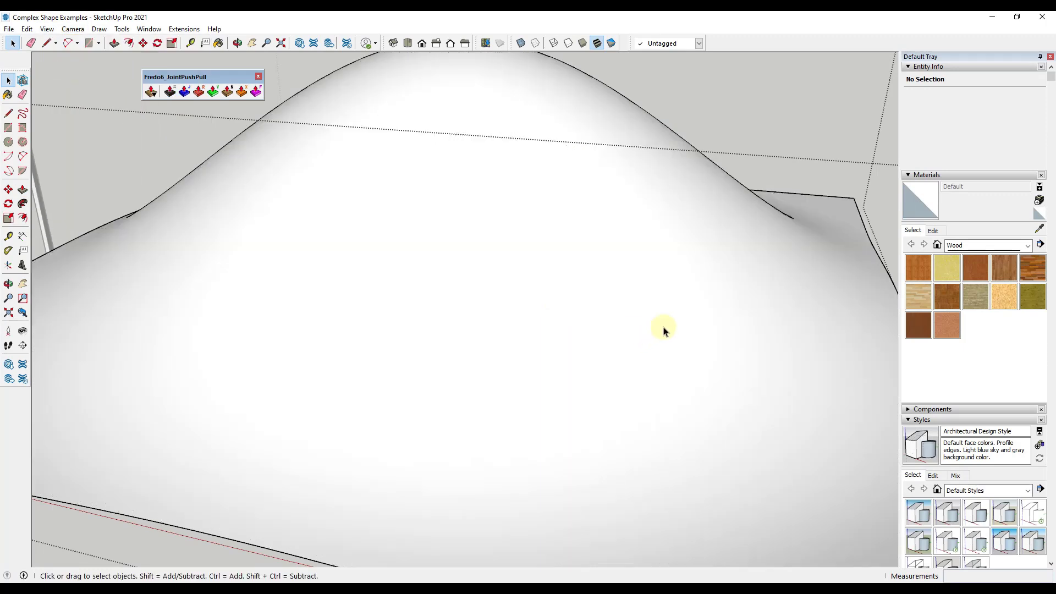
Step: Thicken the whole curved canopy surface by about 1' 9/16" with Joint Push Pull
{"action": "scroll", "coordinate": [485, 239], "scroll_direction": "down", "scroll_amount": 3}
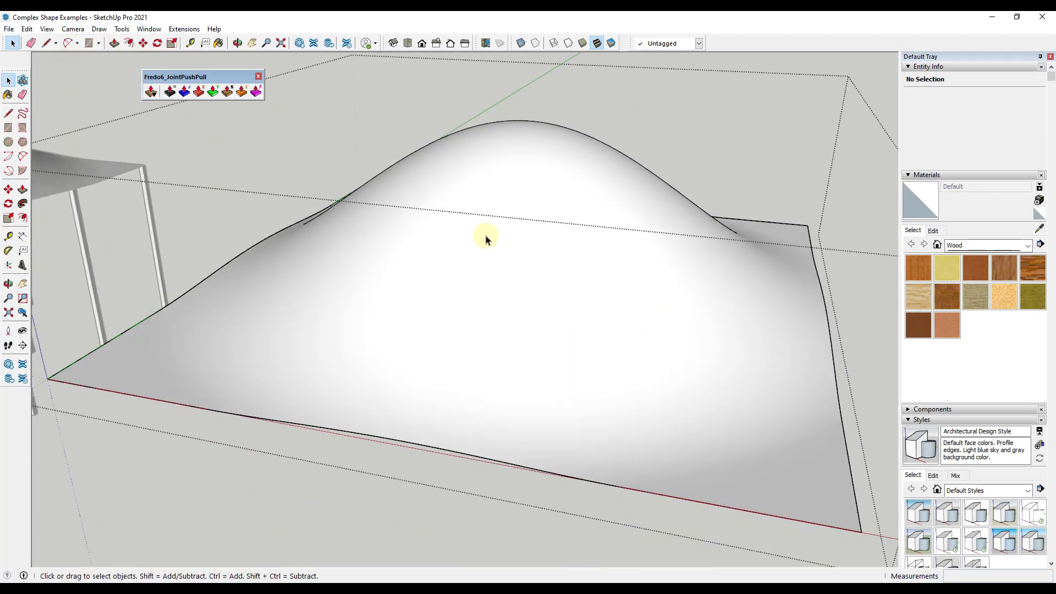
{"action": "left_click", "coordinate": [184, 92]}
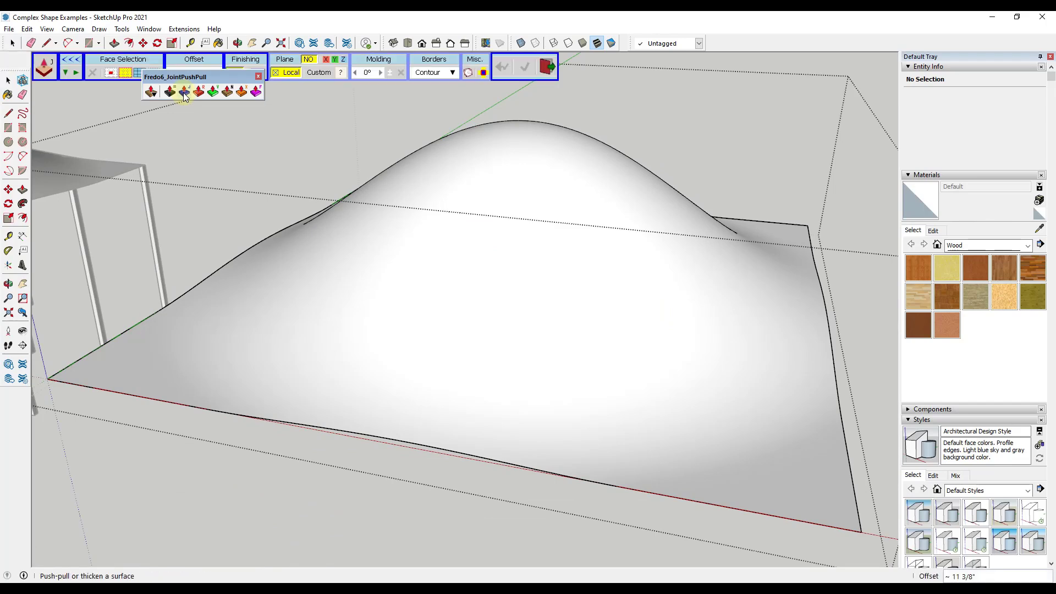
{"action": "left_click_drag", "start_coordinate": [183, 75], "coordinate": [109, 94]}
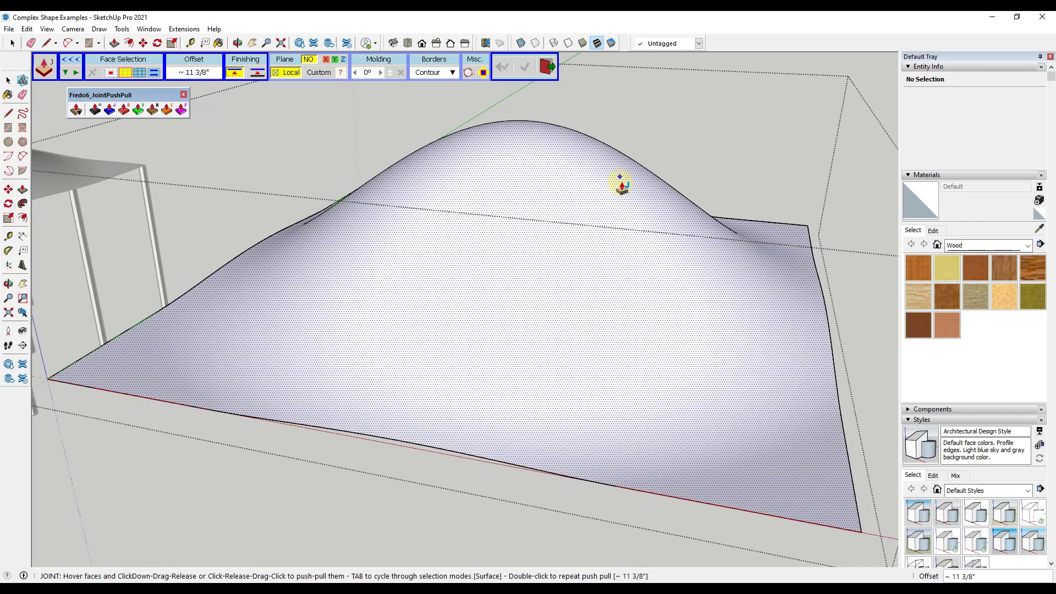
{"action": "left_click", "coordinate": [621, 185]}
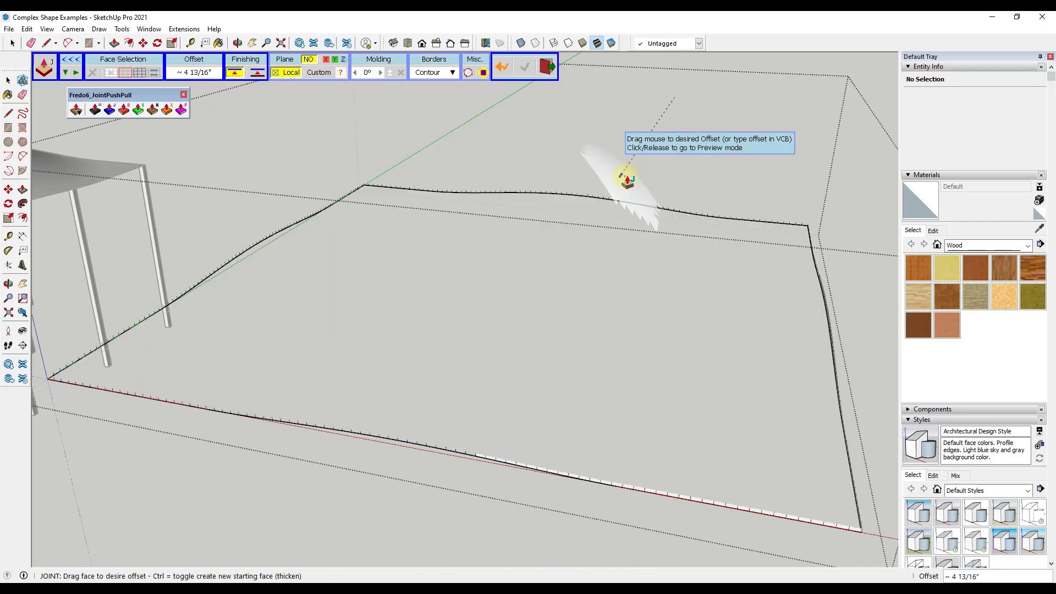
{"action": "left_click", "coordinate": [655, 200]}
{"action": "scroll", "coordinate": [655, 200], "scroll_direction": "down", "scroll_amount": 5}
{"action": "left_click", "coordinate": [704, 213]}
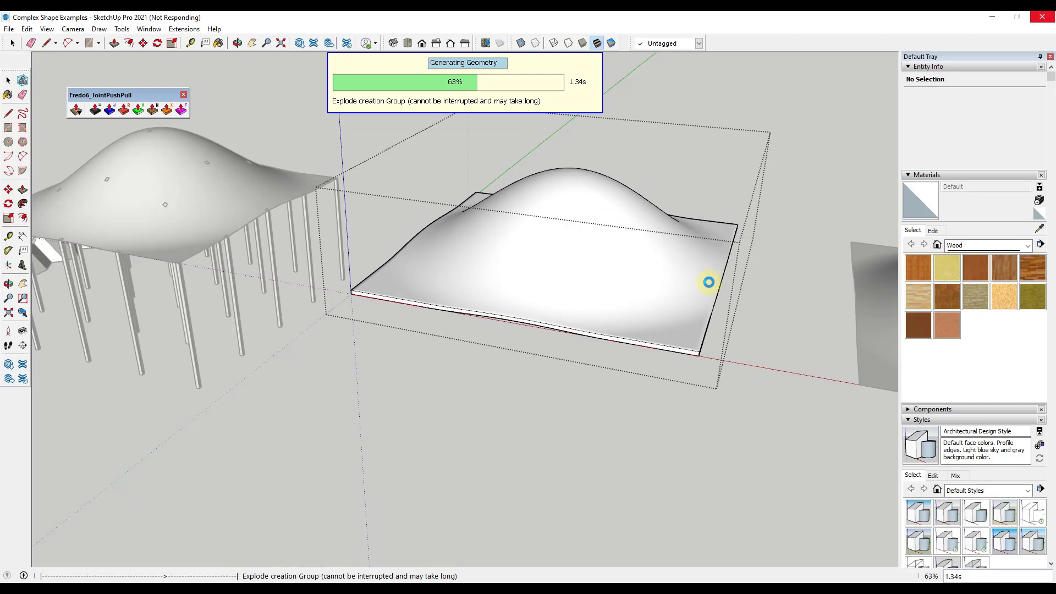
{"action": "middle_click_drag", "start_coordinate": [506, 217], "coordinate": [633, 280]}
{"action": "key", "text": "space"}
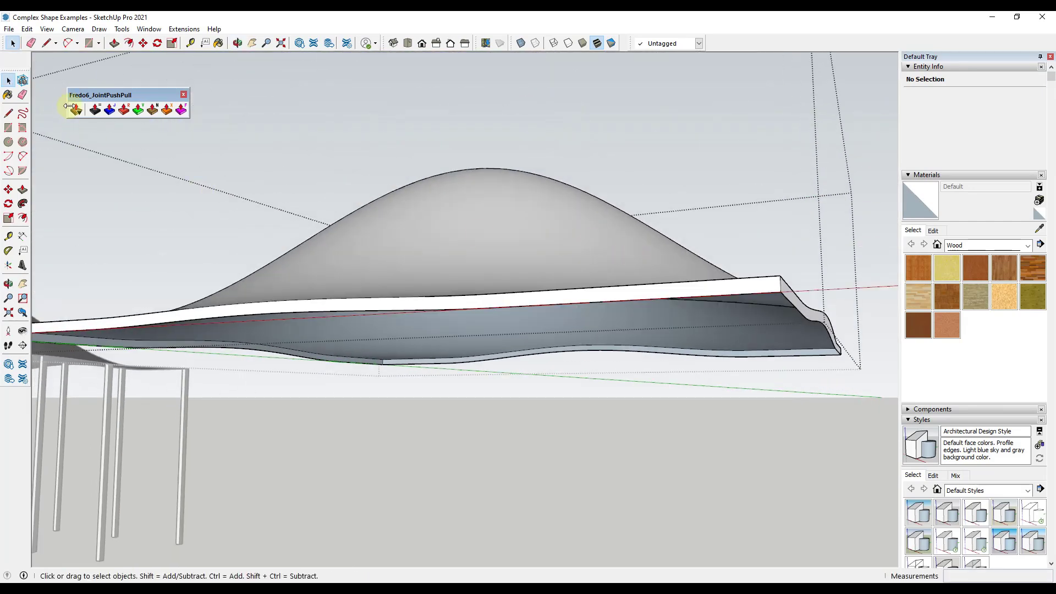
Step: Examine Joint Push Pull's thicken finishing option together with the underside of the thickened canopy
{"action": "left_click", "coordinate": [109, 109]}
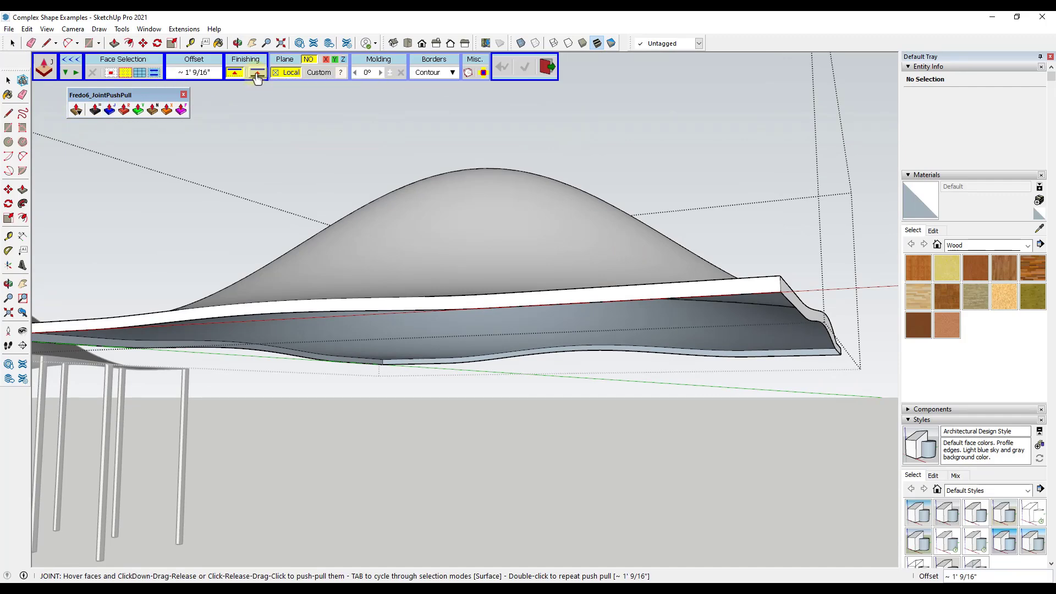
{"action": "middle_click_drag", "start_coordinate": [448, 221], "coordinate": [473, 297]}
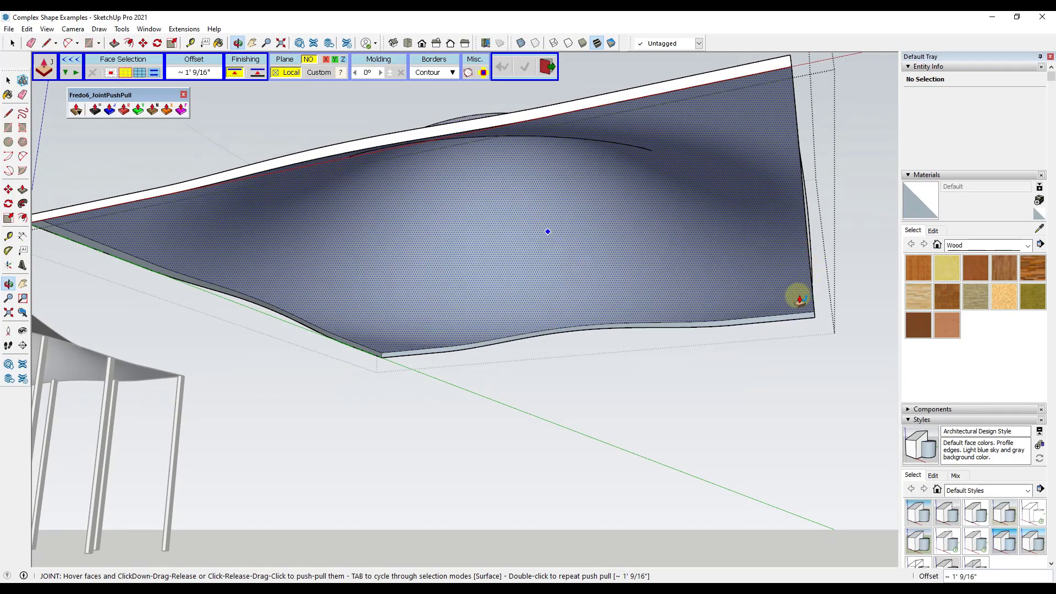
{"action": "middle_click_drag", "start_coordinate": [548, 201], "coordinate": [575, 330]}
{"action": "left_click", "coordinate": [254, 77]}
{"action": "scroll", "coordinate": [483, 287], "scroll_direction": "down", "scroll_amount": 5}
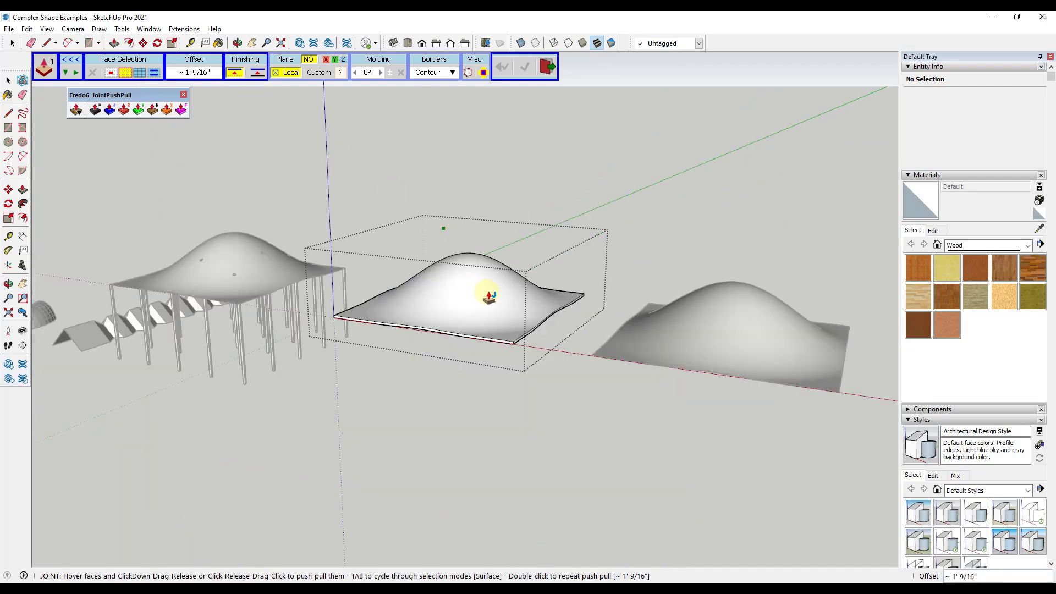
{"action": "middle_click_drag", "start_coordinate": [483, 294], "coordinate": [526, 328]}
{"action": "key", "text": "space"}
Step: Leave the thickened canopy's group and delete the unthickened canopy copy farther along the red axis
{"action": "scroll", "coordinate": [698, 342], "scroll_direction": "up", "scroll_amount": 4}
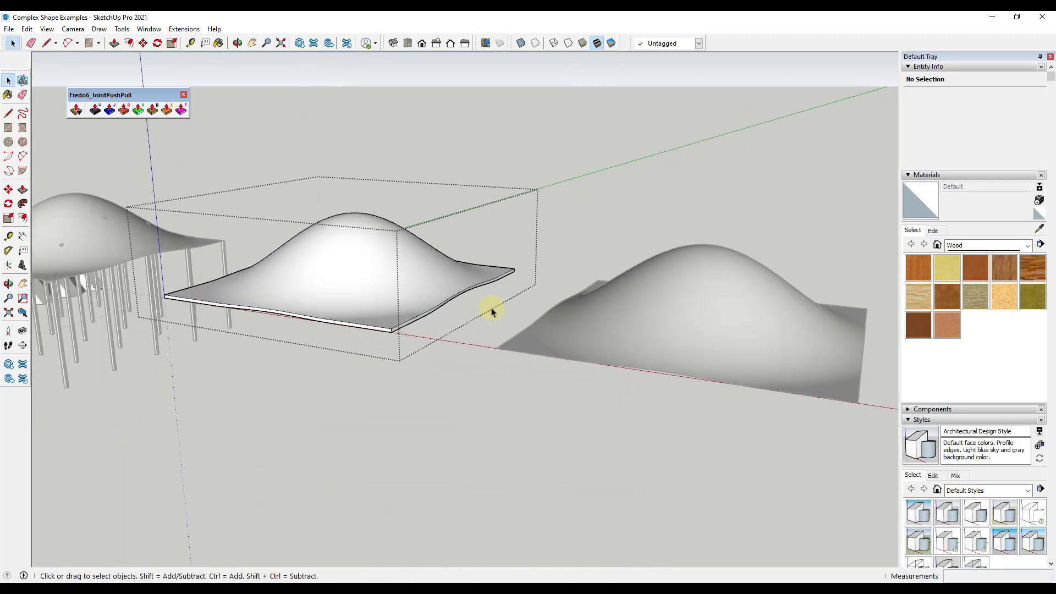
{"action": "scroll", "coordinate": [465, 278], "scroll_direction": "down", "scroll_amount": 5}
{"action": "scroll", "coordinate": [468, 287], "scroll_direction": "up", "scroll_amount": 3}
{"action": "left_click", "coordinate": [468, 287]}
{"action": "left_click", "coordinate": [495, 292]}
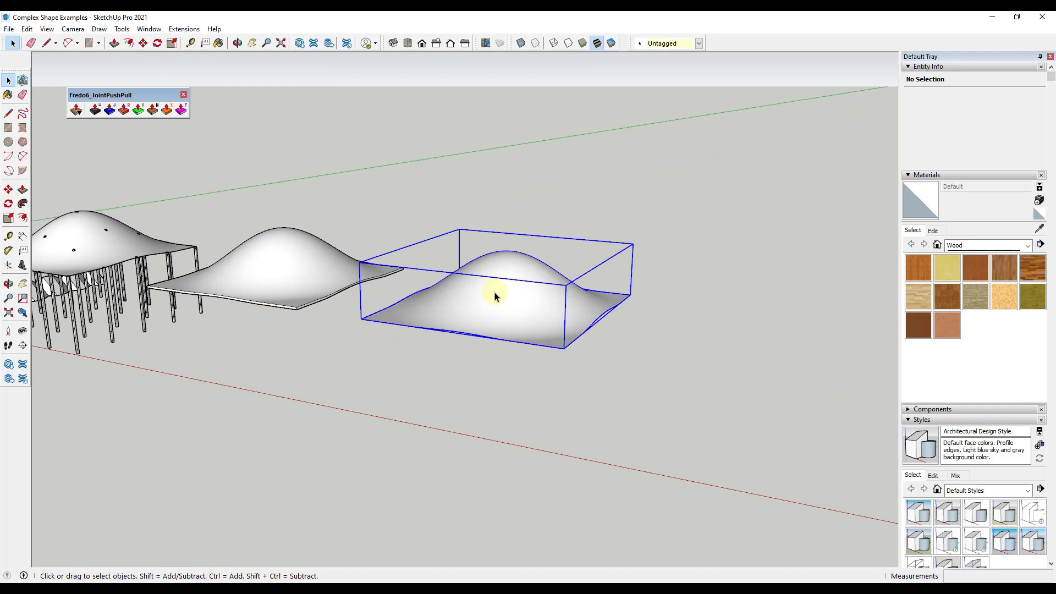
{"action": "key", "text": "Delete"}
{"action": "middle_click_drag", "start_coordinate": [447, 271], "coordinate": [464, 283]}
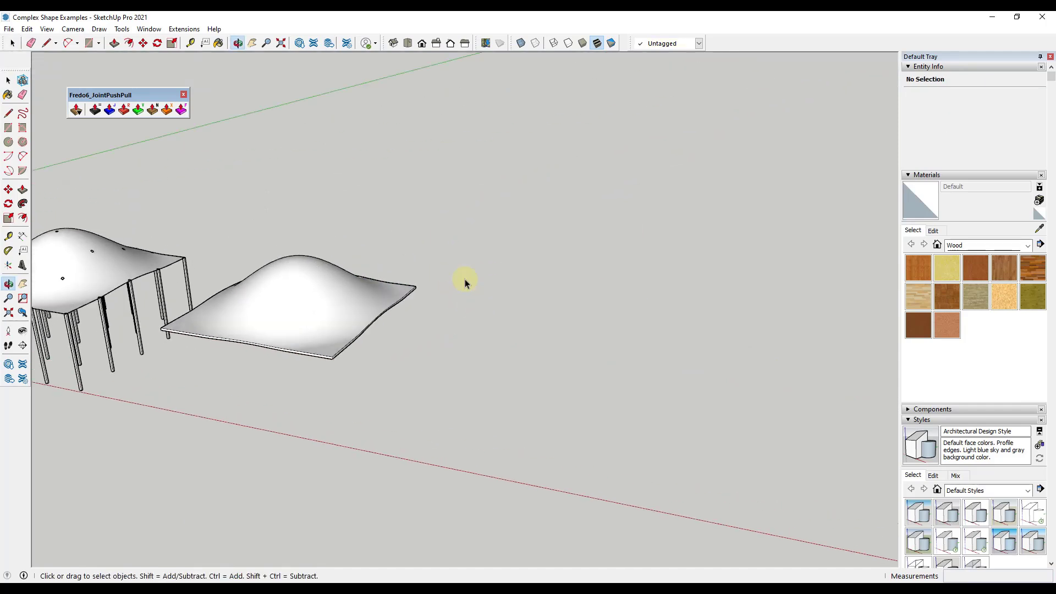
Step: Display the Sandbox tools and draw a flat rectangular grid from scratch beside the thickened canopy
{"action": "right_click", "coordinate": [743, 47]}
{"action": "left_click", "coordinate": [792, 311]}
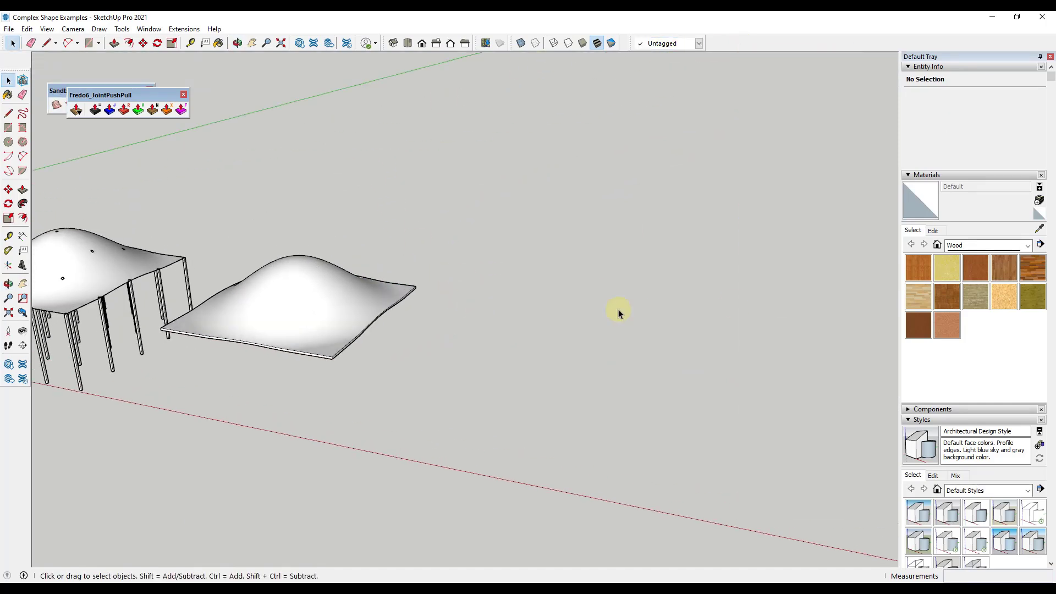
{"action": "left_click_drag", "start_coordinate": [71, 93], "coordinate": [60, 121]}
{"action": "left_click", "coordinate": [56, 104]}
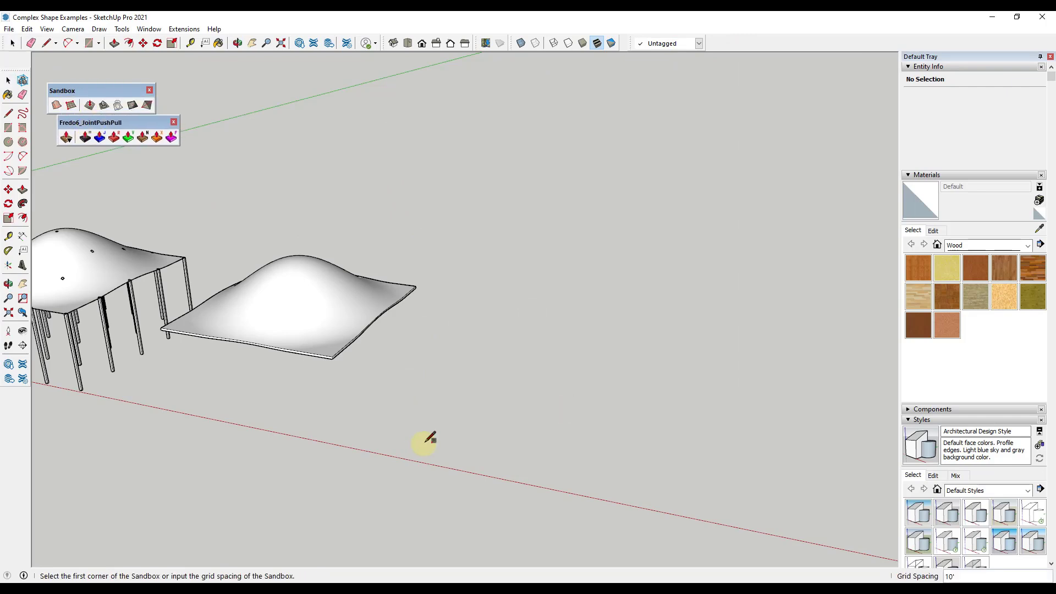
{"action": "left_click", "coordinate": [398, 426]}
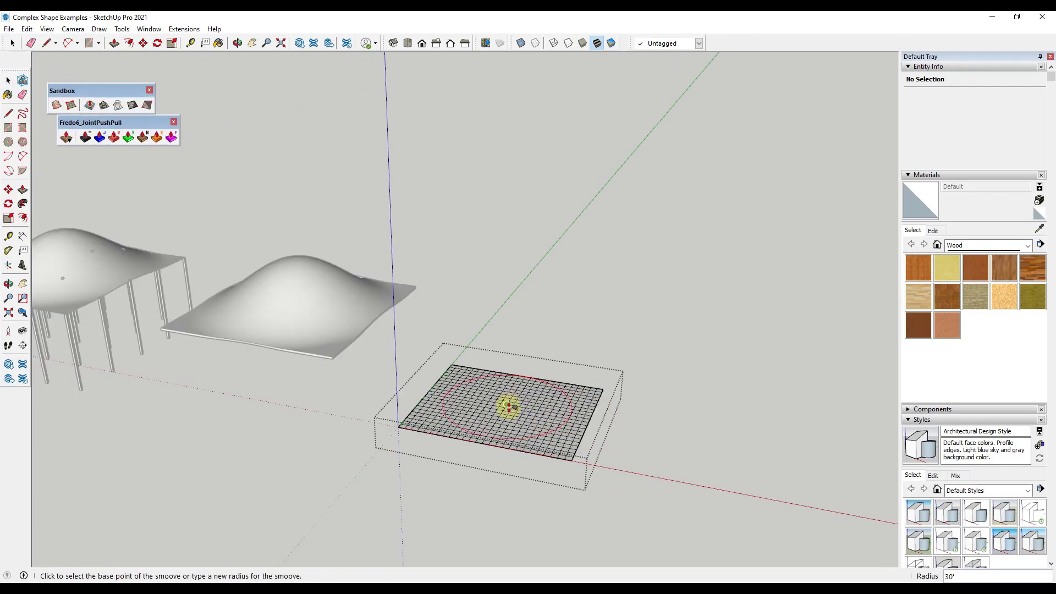
Step: Raise a mound at the centre of the new grid with Smoove using a 30' radius, then leave the group
{"action": "left_click", "coordinate": [508, 405]}
{"action": "left_click", "coordinate": [487, 404]}
{"action": "key", "text": "space"}
{"action": "key", "text": "Escape"}
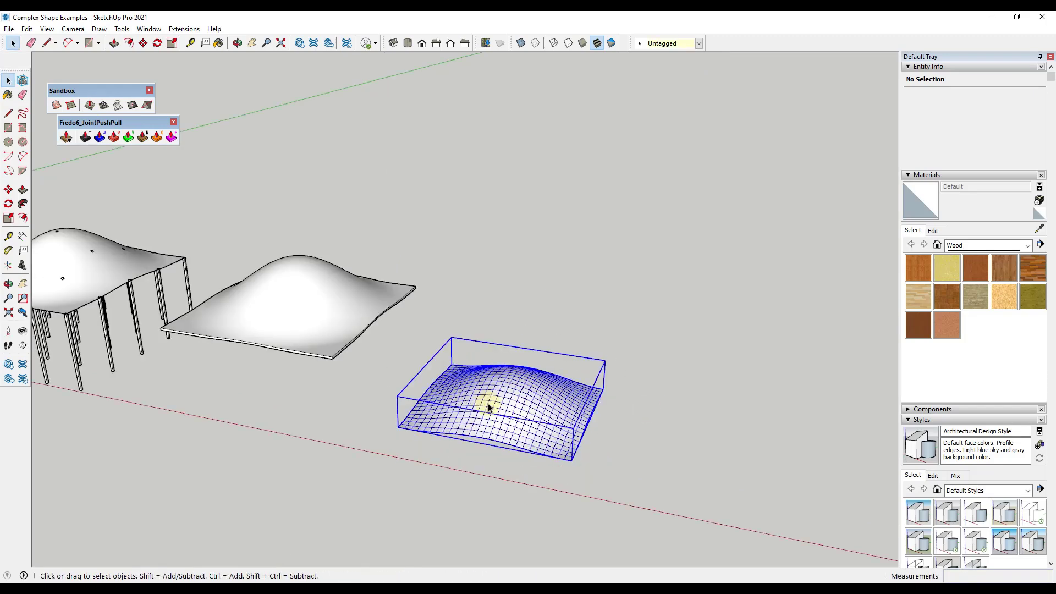
Step: Move the smooved mound group vertically upward, clear of the ground plane
{"action": "key", "text": "m"}
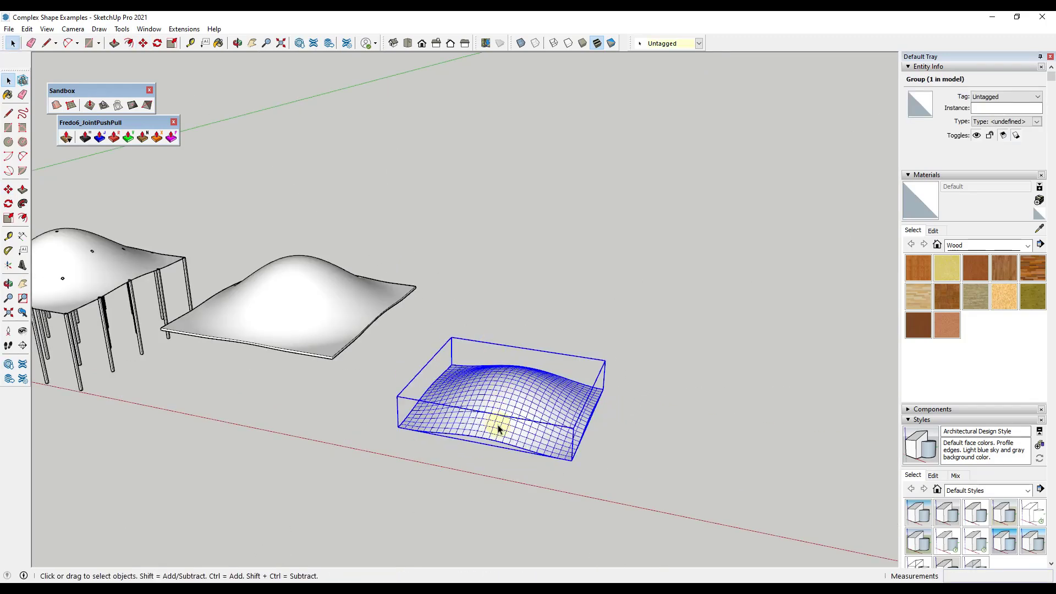
{"action": "left_click", "coordinate": [487, 406]}
{"action": "middle_click_drag", "start_coordinate": [495, 318], "coordinate": [585, 358]}
{"action": "scroll", "coordinate": [585, 358], "scroll_direction": "up", "scroll_amount": 3}
{"action": "key", "text": "space"}
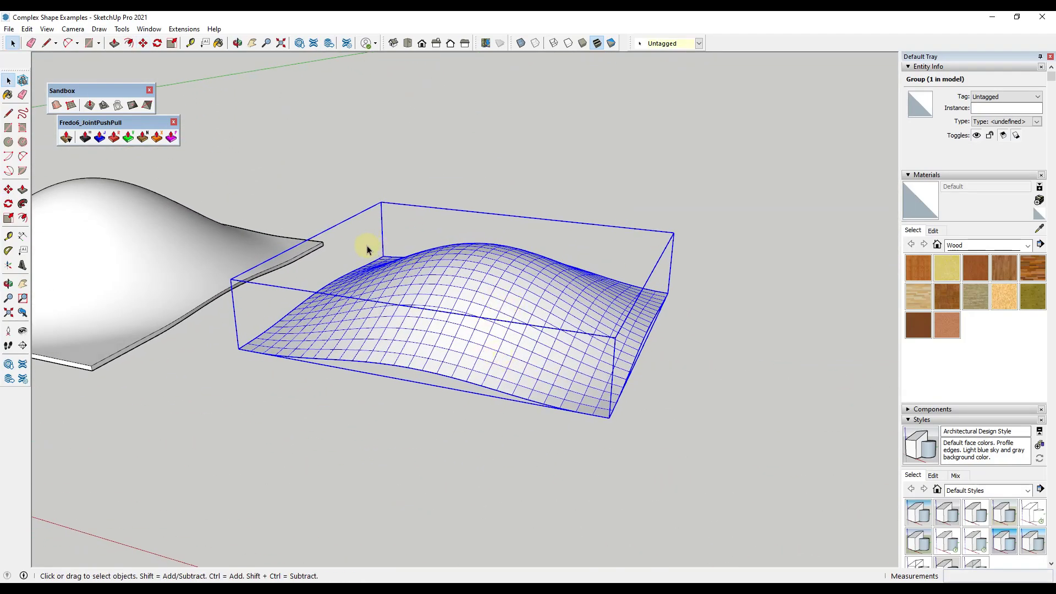
Step: Extrude the mound's surface straight down along the Z axis with Vector Push Pull into a thick block with a flat base
{"action": "left_click", "coordinate": [128, 139]}
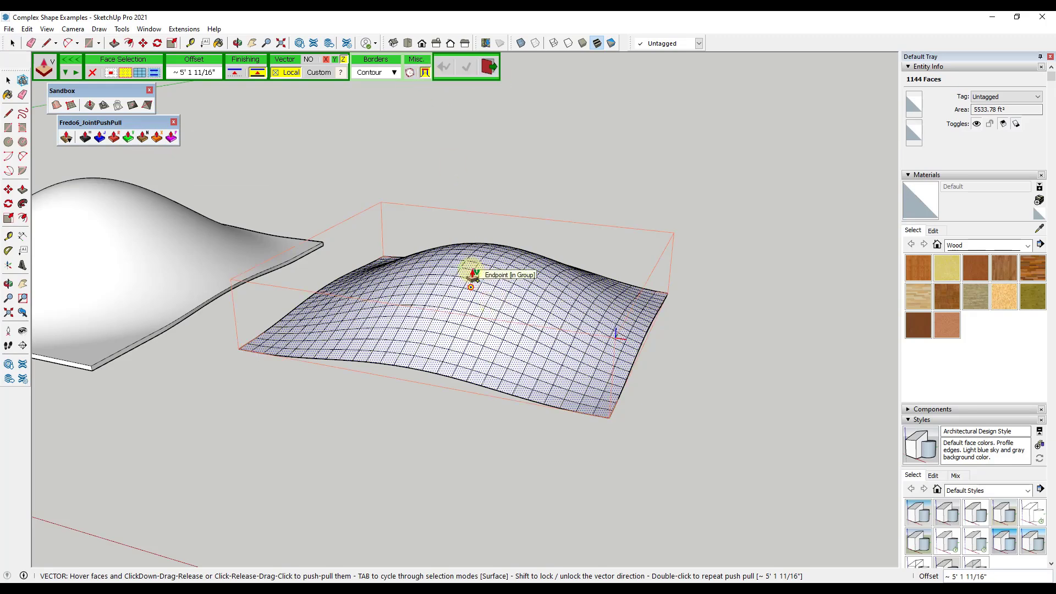
{"action": "left_click_drag", "start_coordinate": [524, 325], "coordinate": [544, 433]}
{"action": "left_click", "coordinate": [511, 448]}
{"action": "middle_click_drag", "start_coordinate": [495, 447], "coordinate": [307, 307]}
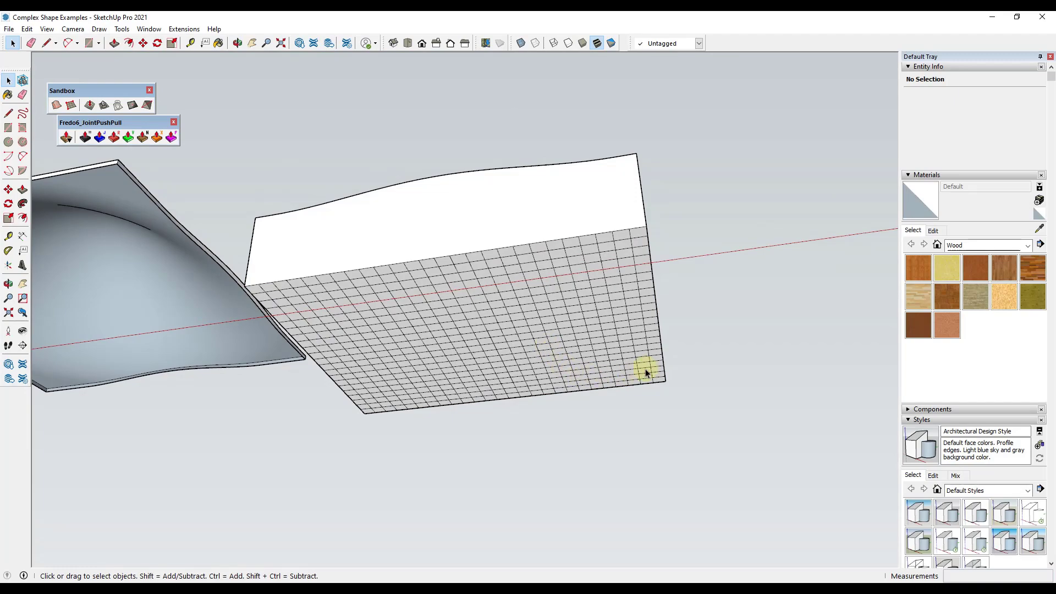
{"action": "mouse_move", "coordinate": [607, 279]}
{"action": "middle_mouse_down"}
{"action": "mouse_move", "coordinate": [575, 481]}
{"action": "mouse_move", "coordinate": [431, 271]}
{"action": "middle_mouse_up"}
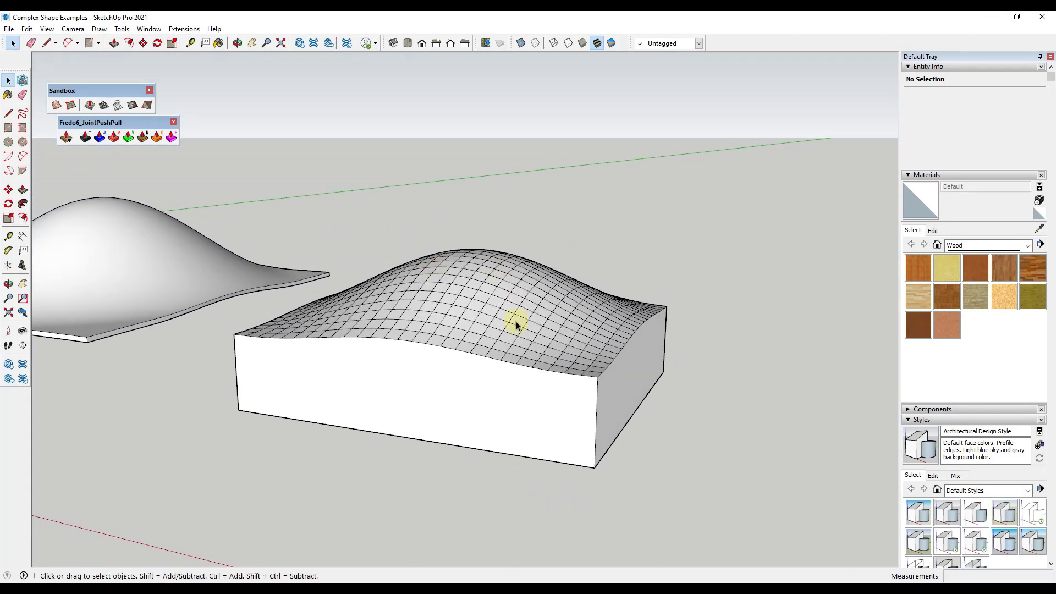
{"action": "mouse_move", "coordinate": [554, 442]}
{"action": "middle_mouse_down"}
{"action": "mouse_move", "coordinate": [625, 289]}
{"action": "mouse_move", "coordinate": [483, 410]}
{"action": "mouse_move", "coordinate": [477, 461]}
{"action": "middle_mouse_up"}
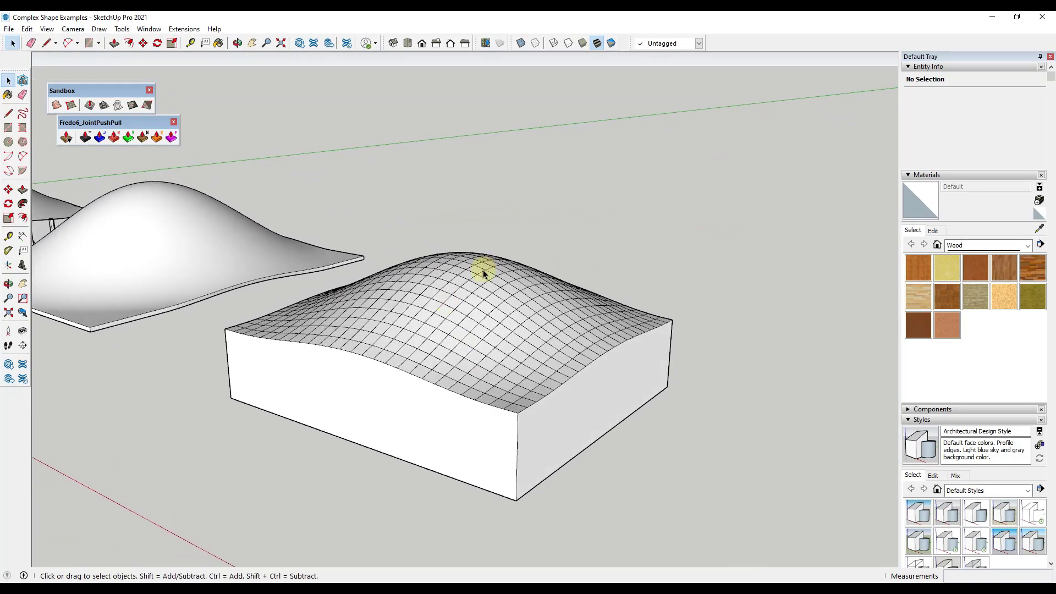
{"action": "mouse_move", "coordinate": [441, 441]}
{"action": "middle_mouse_down"}
{"action": "mouse_move", "coordinate": [535, 165]}
{"action": "mouse_move", "coordinate": [545, 492]}
{"action": "middle_mouse_up"}
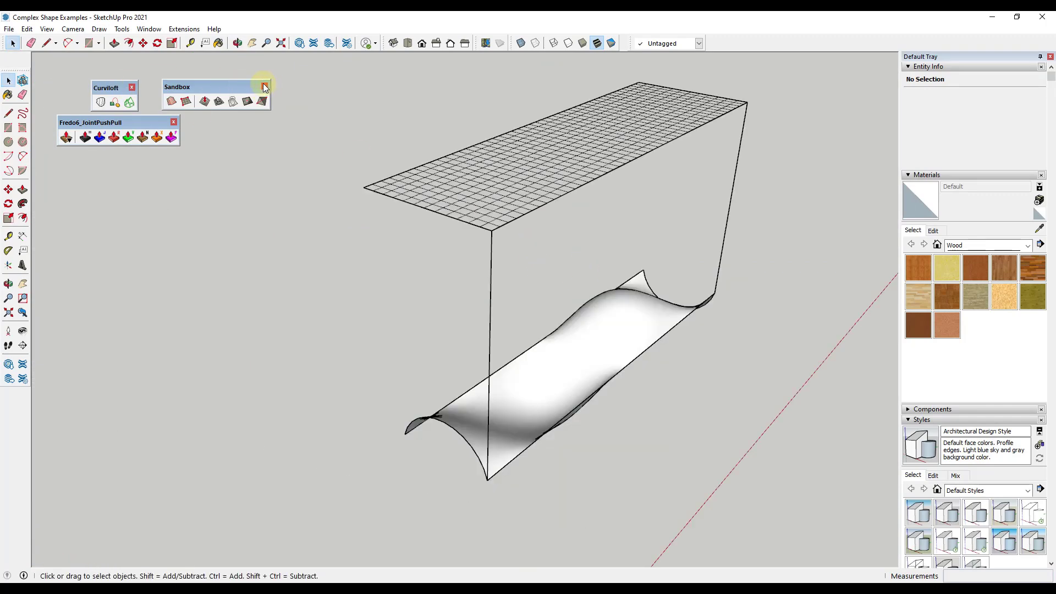
Step: Hide the Sandbox, Joint Push Pull and Curviloft tool sets
{"action": "left_click", "coordinate": [264, 87]}
{"action": "left_click", "coordinate": [173, 121]}
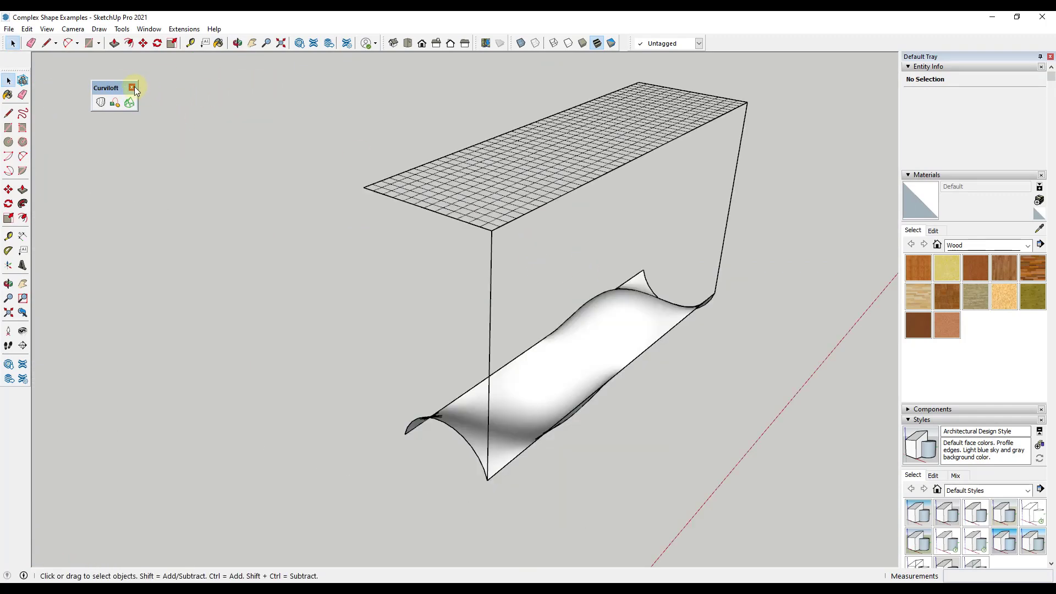
Step: Draw a narrow rectangle across the near end of the flat grid, pull it up 2' 9" into a slab, and group the slab
{"action": "middle_click_drag", "start_coordinate": [526, 233], "coordinate": [478, 296]}
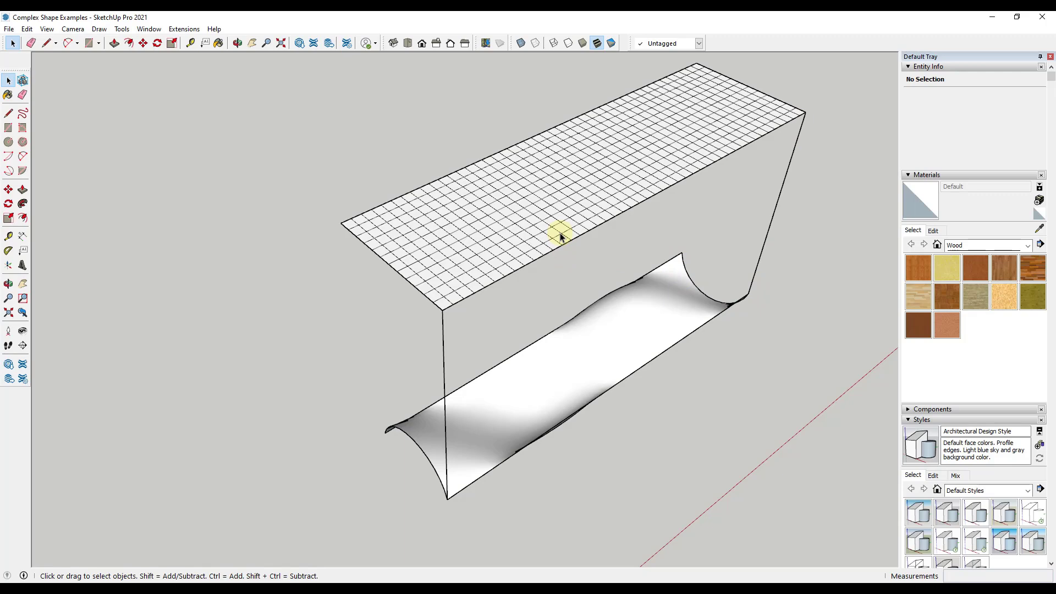
{"action": "key", "text": "r"}
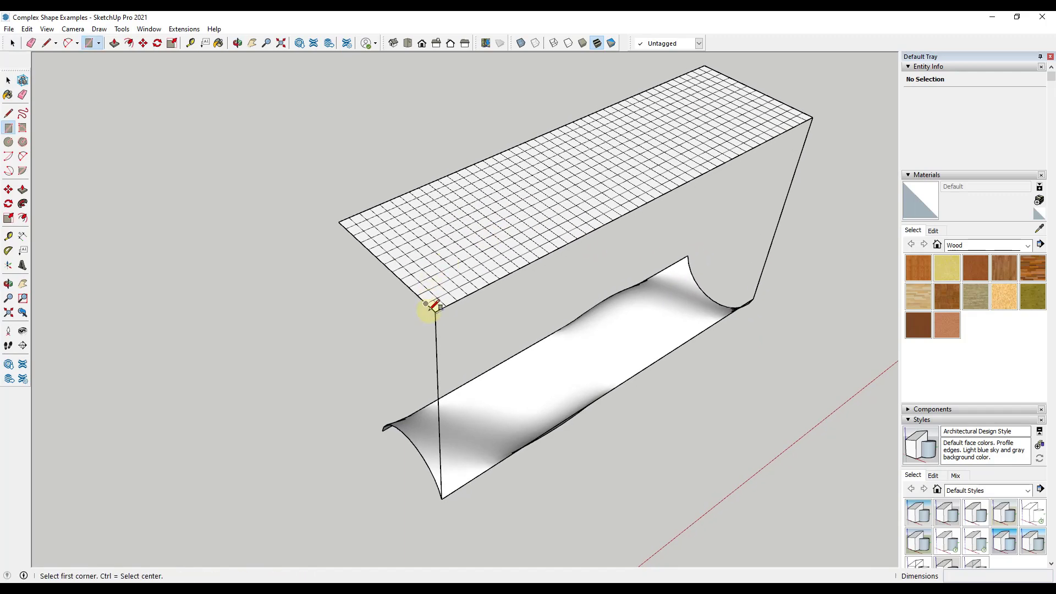
{"action": "left_click", "coordinate": [435, 312]}
{"action": "left_click", "coordinate": [359, 213]}
{"action": "key", "text": "space"}
{"action": "key", "text": "p"}
{"action": "left_click", "coordinate": [385, 240]}
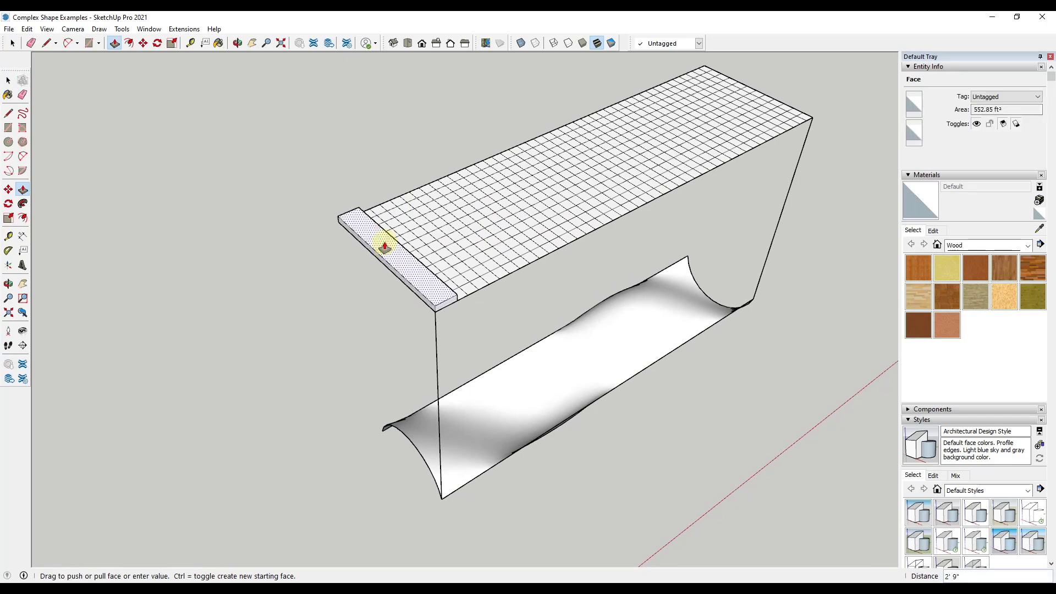
{"action": "key", "text": "space"}
{"action": "double_click", "coordinate": [383, 237]}
{"action": "right_click", "coordinate": [387, 246]}
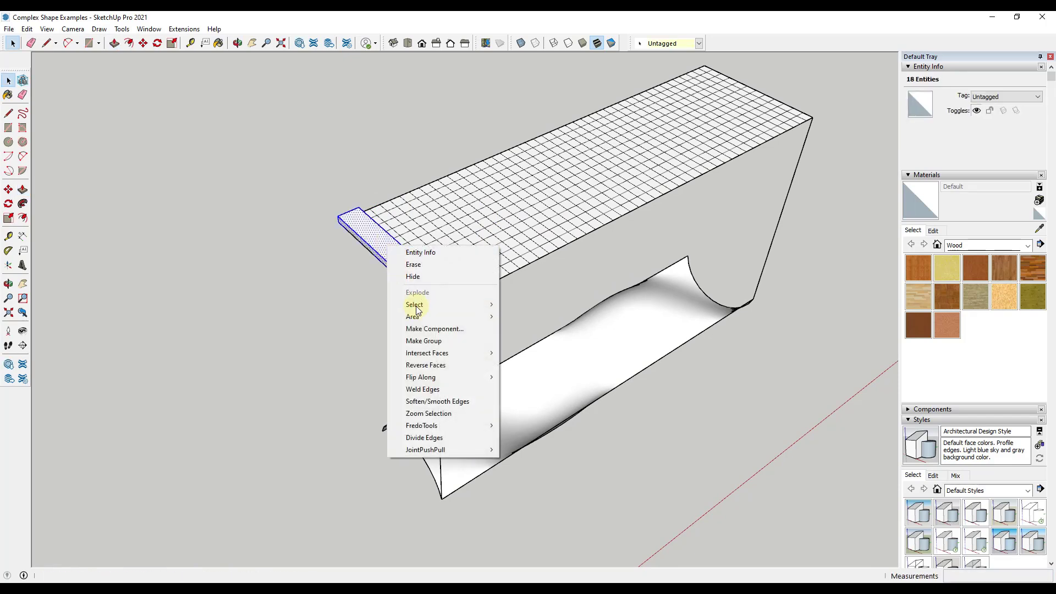
{"action": "left_click", "coordinate": [426, 340]}
Step: Copy the slab to the far end of the grid and divide the span by 5 to space the copies evenly
{"action": "key", "text": "m"}
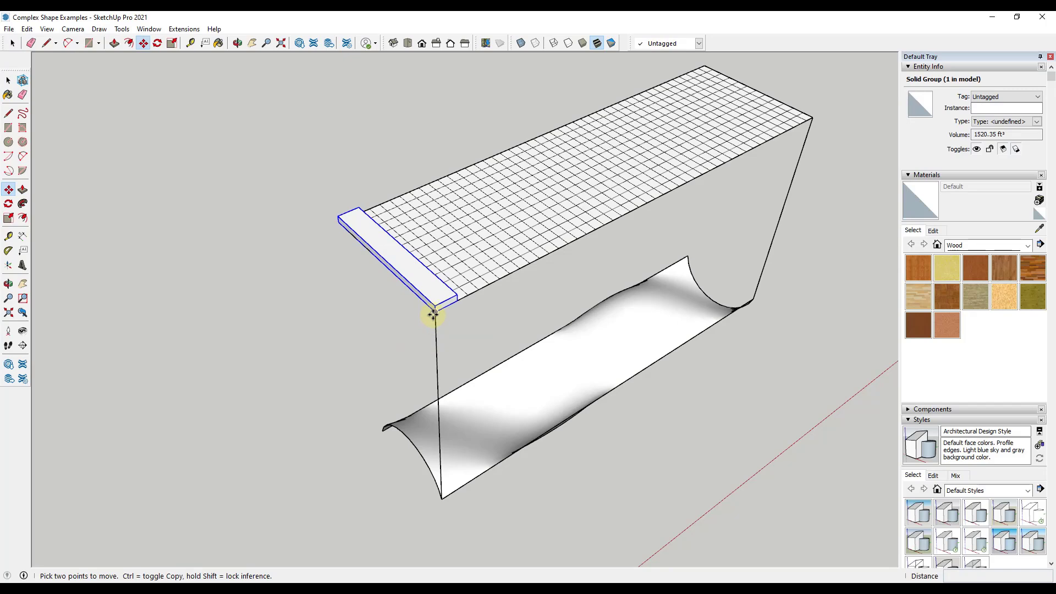
{"action": "left_click", "coordinate": [432, 314]}
{"action": "key", "text": "space"}
{"action": "key", "text": "m"}
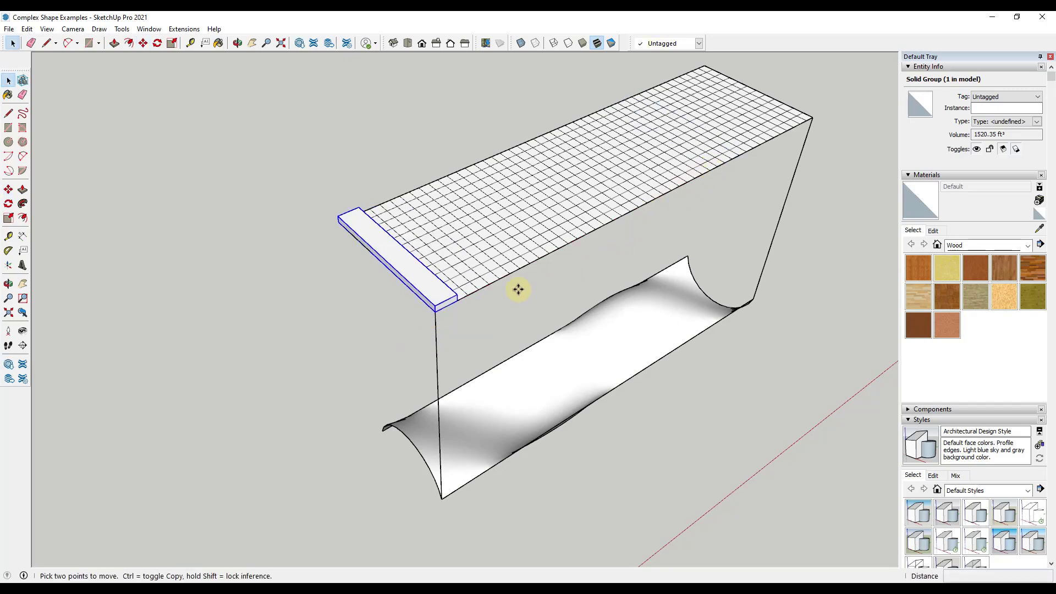
{"action": "left_click", "coordinate": [457, 302]}
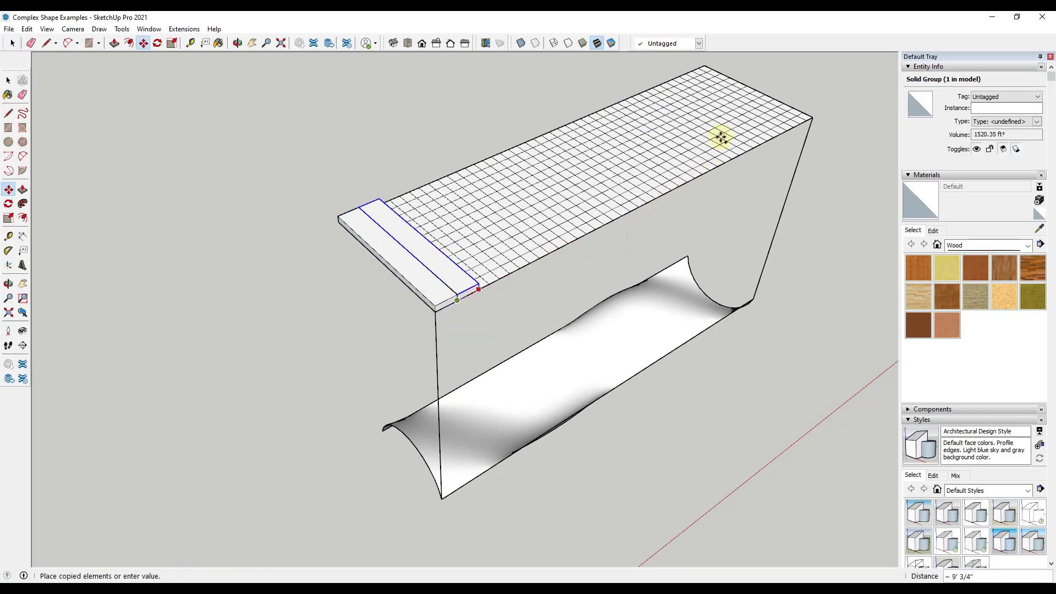
{"action": "left_click", "coordinate": [810, 114]}
{"action": "type", "text": "/5"}
{"action": "key", "text": "Return"}
Step: Combine all six slabs across the flat grid into a single group
{"action": "key", "text": "space"}
{"action": "left_click_drag", "start_coordinate": [837, 118], "coordinate": [449, 246]}
{"action": "right_click", "coordinate": [414, 255]}
{"action": "left_click", "coordinate": [435, 366]}
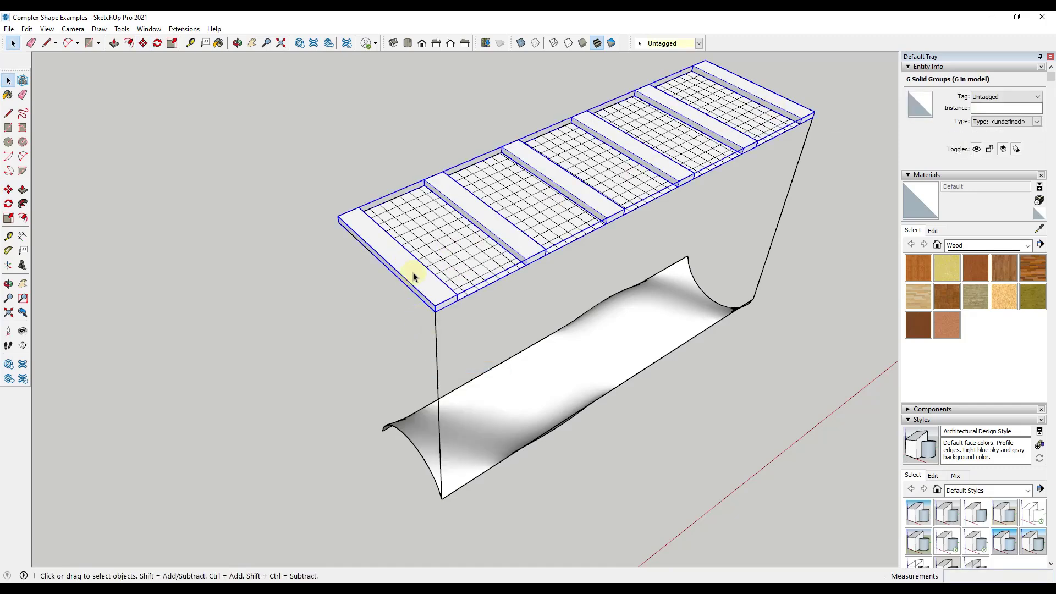
{"action": "double_click", "coordinate": [413, 276]}
{"action": "key", "text": "ctrl+a"}
{"action": "right_click", "coordinate": [413, 273]}
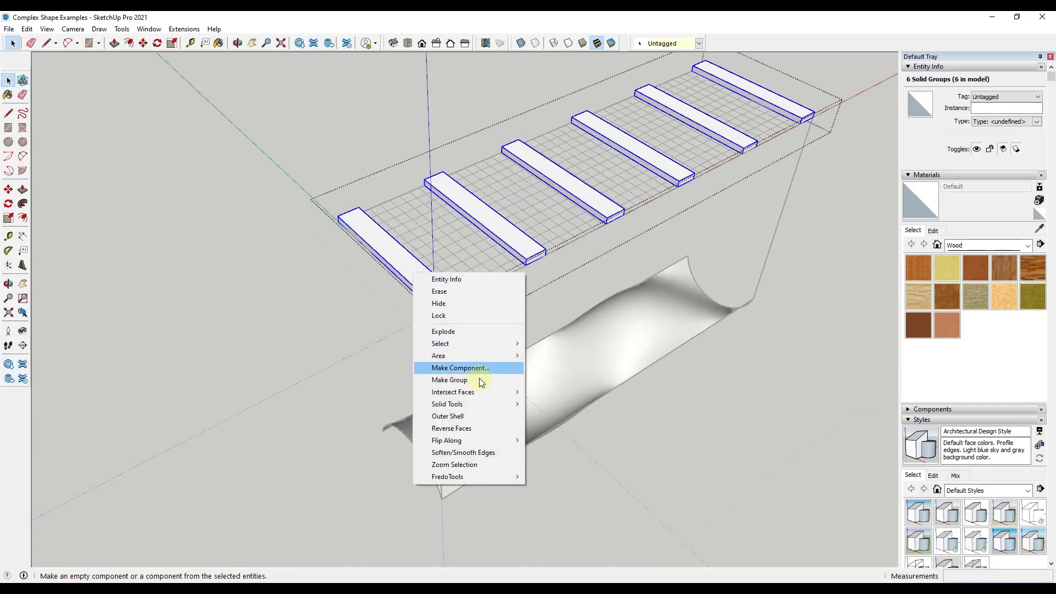
{"action": "left_click", "coordinate": [648, 401]}
{"action": "left_click", "coordinate": [700, 365]}
Step: Flow the slab group onto the curved surface with Flowify, using the grid-and-surface group as the reference
{"action": "middle_click_drag", "start_coordinate": [762, 297], "coordinate": [601, 176]}
{"action": "left_click", "coordinate": [608, 175]}
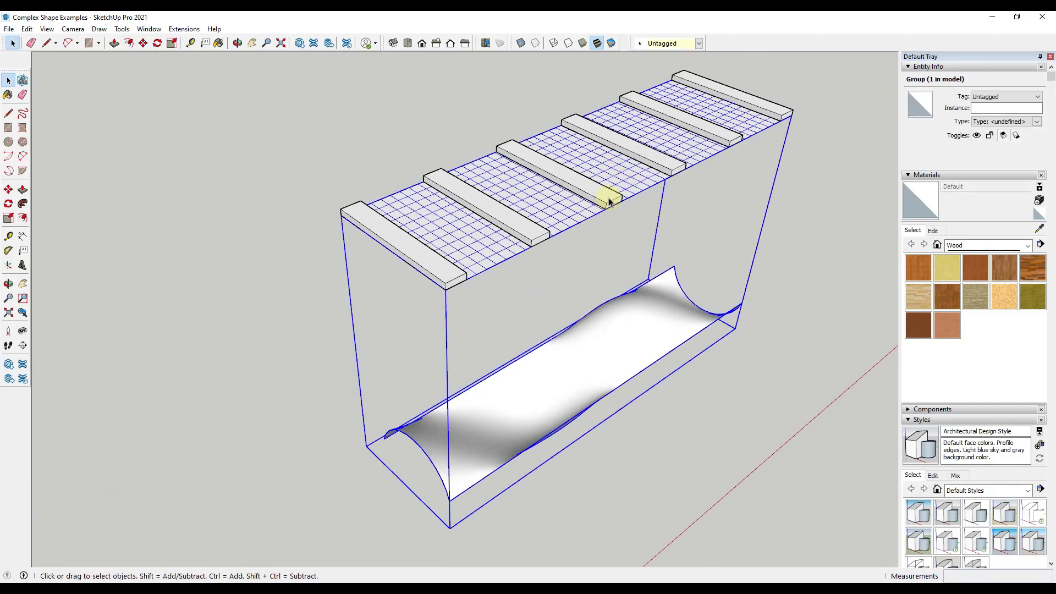
{"action": "left_click", "coordinate": [608, 195], "text": "shift"}
{"action": "left_click", "coordinate": [184, 29]}
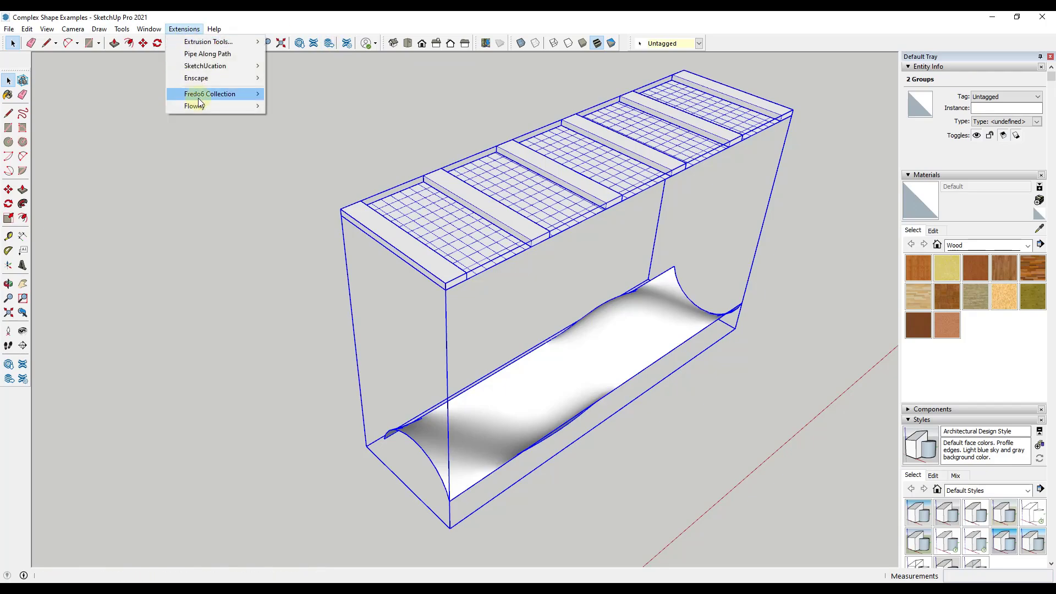
{"action": "mouse_move", "coordinate": [258, 110]}
{"action": "left_click", "coordinate": [300, 107]}
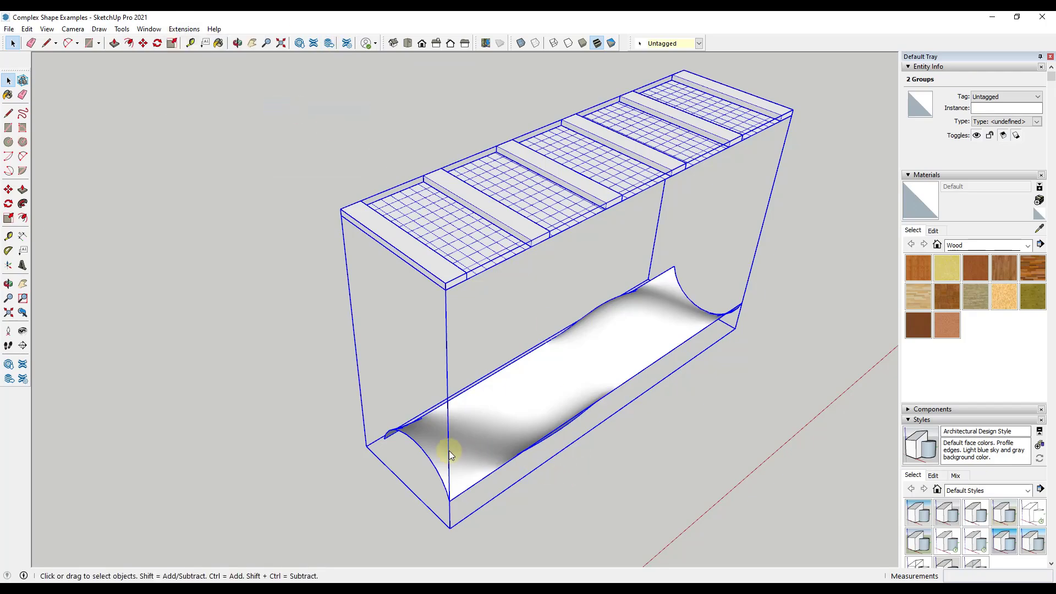
Step: Examine how the flowed bands follow the curved surface from several angles
{"action": "middle_click_drag", "start_coordinate": [629, 328], "coordinate": [577, 462]}
{"action": "scroll", "coordinate": [572, 388], "scroll_direction": "up", "scroll_amount": 5}
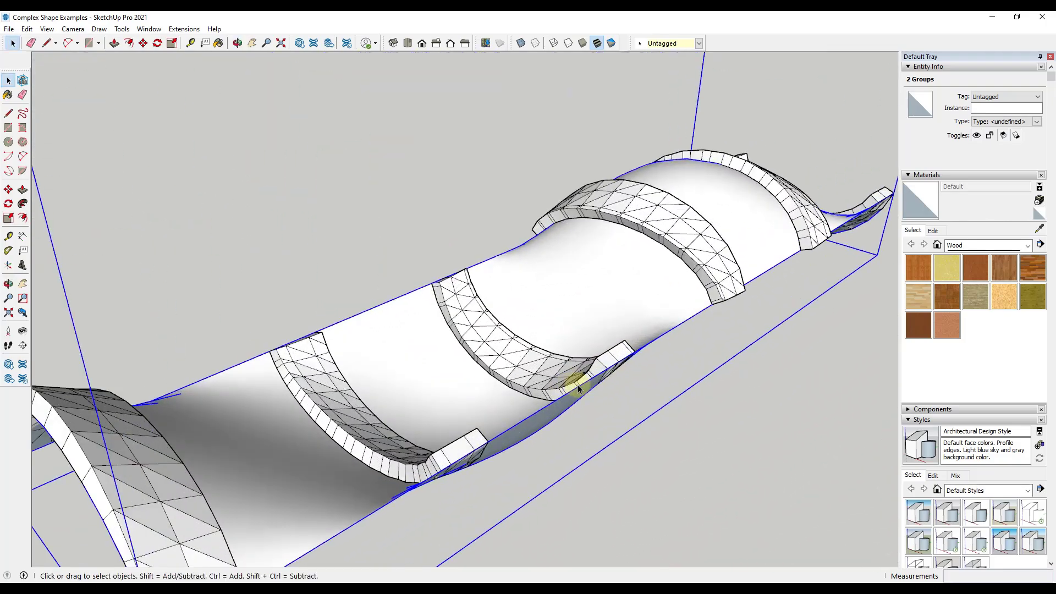
{"action": "scroll", "coordinate": [572, 389], "scroll_direction": "down", "scroll_amount": 10}
{"action": "middle_click_drag", "start_coordinate": [600, 372], "coordinate": [336, 220]}
{"action": "middle_click_drag", "start_coordinate": [502, 419], "coordinate": [545, 429]}
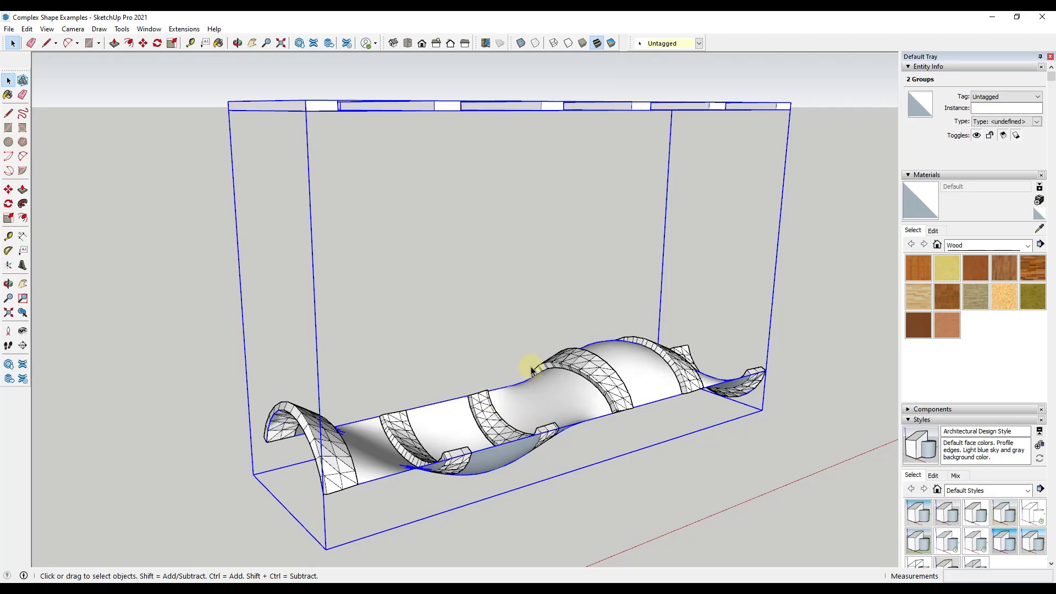
{"action": "middle_click_drag", "start_coordinate": [555, 360], "coordinate": [586, 364]}
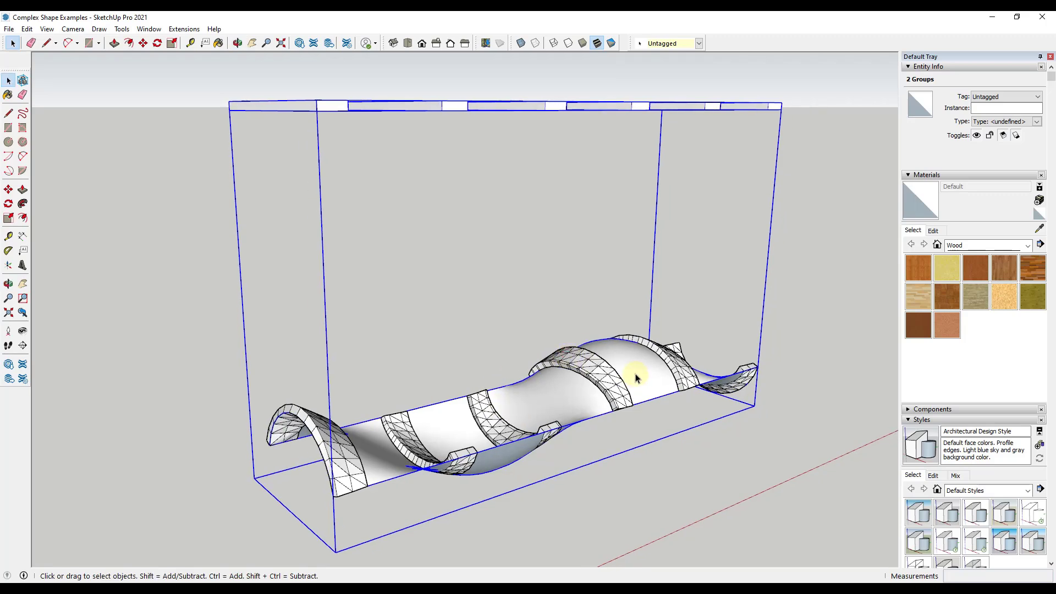
{"action": "middle_click_drag", "start_coordinate": [620, 404], "coordinate": [555, 287]}
Step: Soften the flowed bands' edges, including coplanar ones, with the angle between normals at 42.0 degrees
{"action": "scroll", "coordinate": [967, 440], "scroll_direction": "down", "scroll_amount": 10}
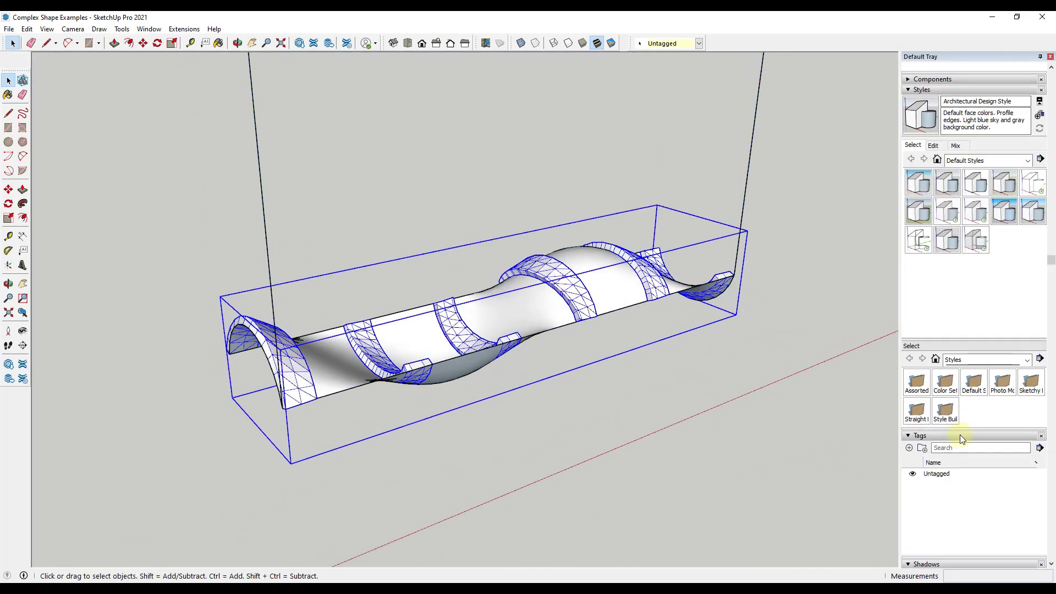
{"action": "left_click", "coordinate": [966, 452]}
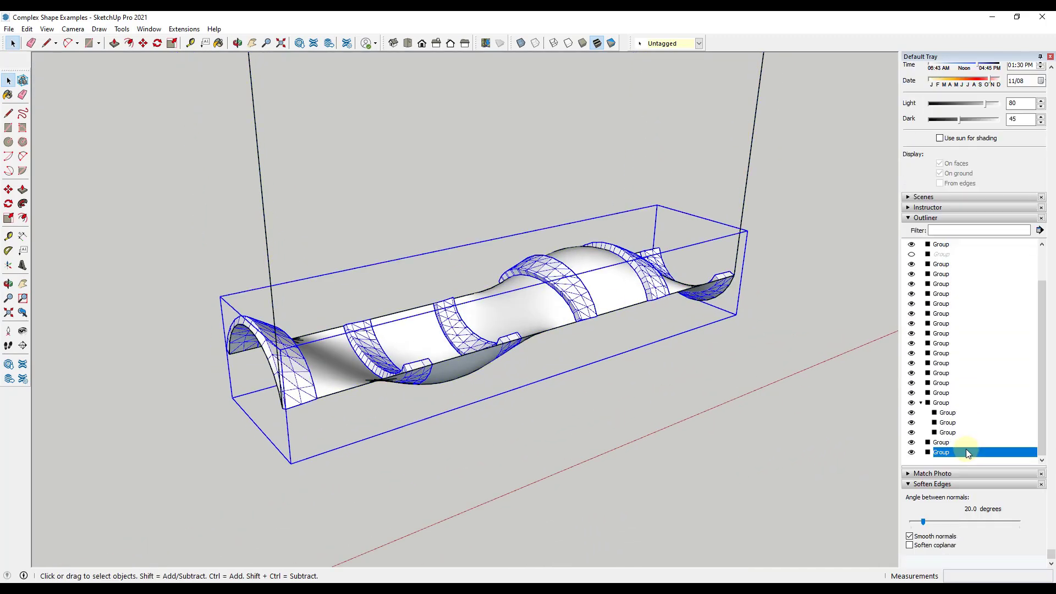
{"action": "left_click", "coordinate": [910, 545]}
{"action": "left_click_drag", "start_coordinate": [924, 522], "coordinate": [929, 522]}
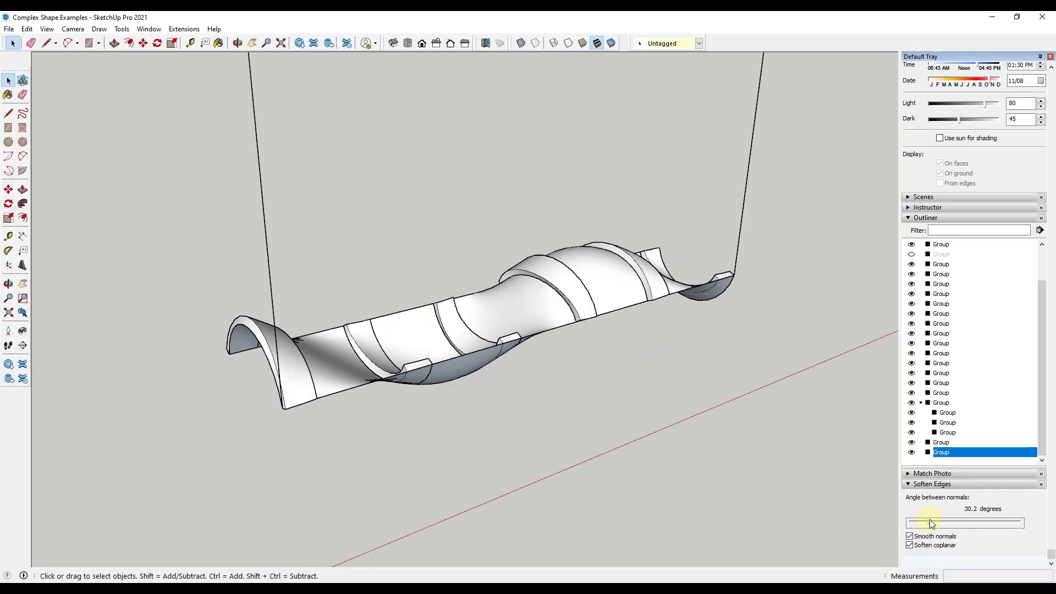
{"action": "mouse_move", "coordinate": [543, 306]}
{"action": "middle_mouse_down"}
{"action": "mouse_move", "coordinate": [490, 448]}
{"action": "mouse_move", "coordinate": [542, 318]}
{"action": "middle_mouse_up"}
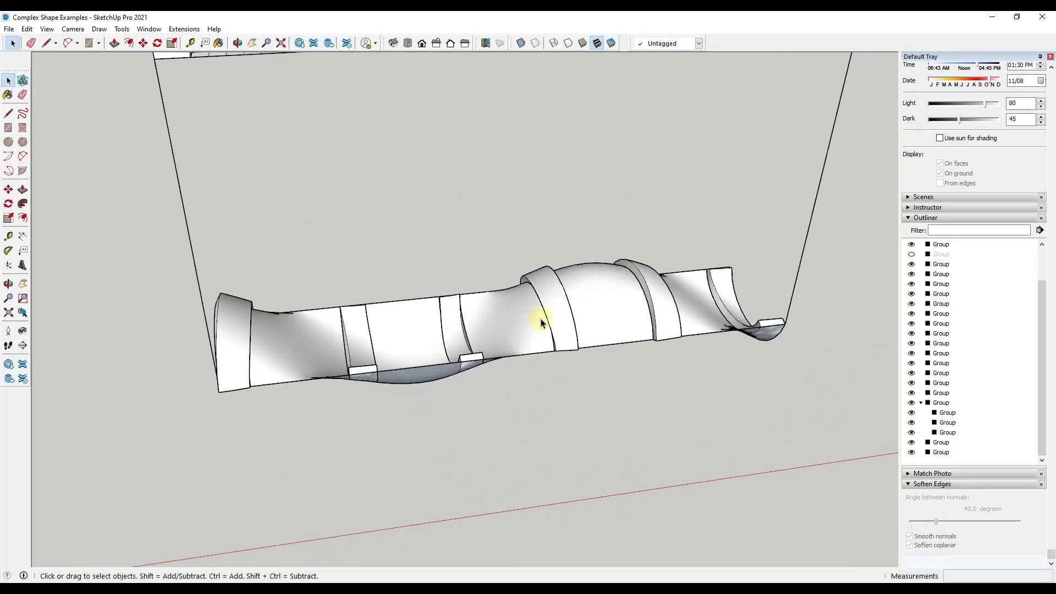
{"action": "left_click", "coordinate": [641, 339]}
Step: Draw a rectangle about 47' by 112' on open ground beyond the flowed bands and pull it up into a tall block
{"action": "middle_click_drag", "start_coordinate": [641, 338], "coordinate": [352, 360]}
{"action": "scroll", "coordinate": [601, 243], "scroll_direction": "down", "scroll_amount": 2}
{"action": "middle_click_drag", "start_coordinate": [601, 242], "coordinate": [314, 290]}
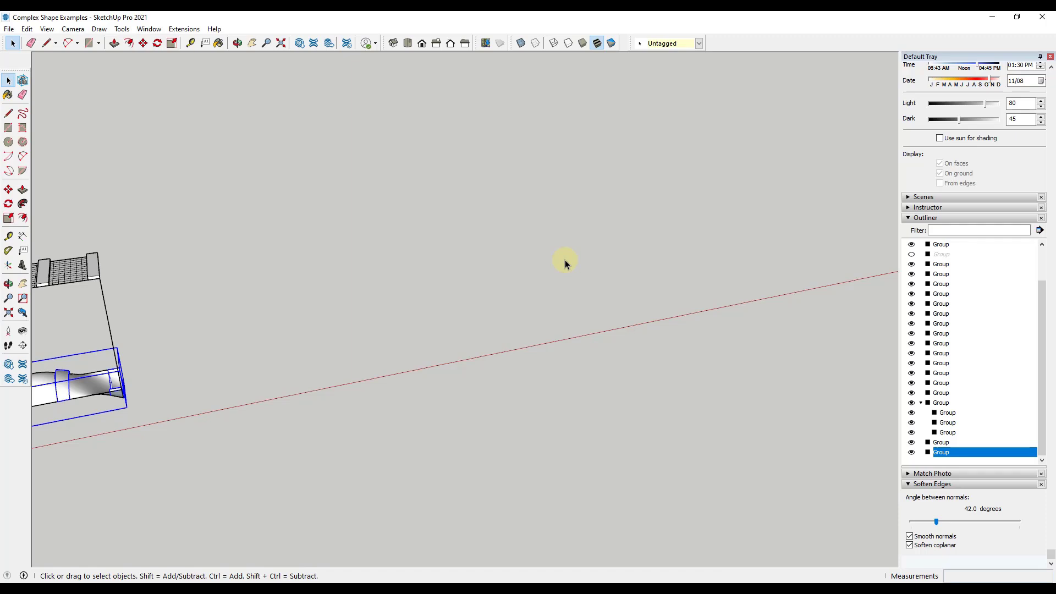
{"action": "middle_click_drag", "start_coordinate": [441, 242], "coordinate": [365, 325]}
{"action": "key", "text": "r"}
{"action": "left_click", "coordinate": [376, 327]}
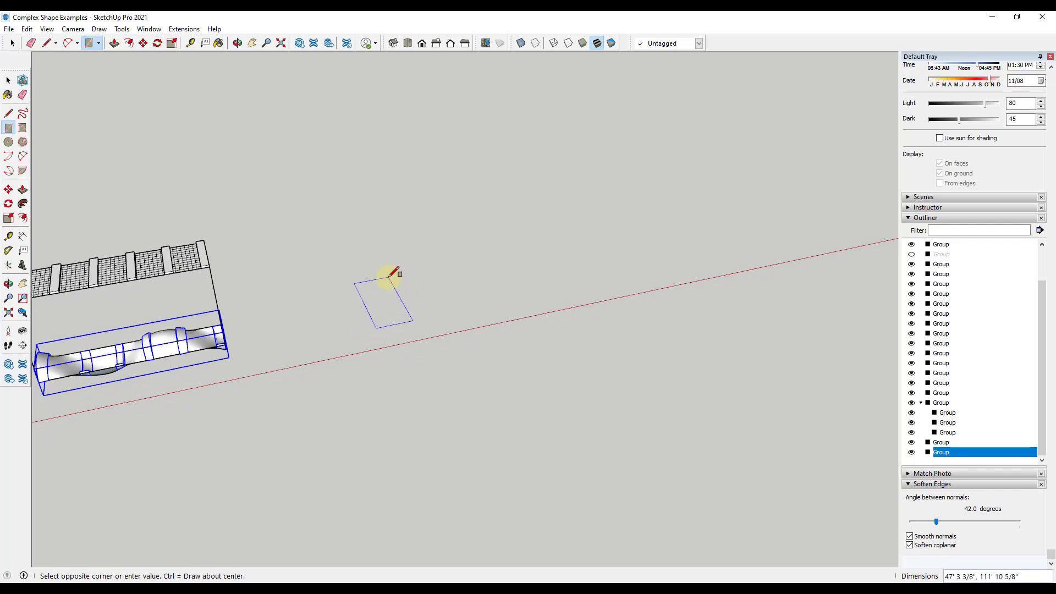
{"action": "left_click", "coordinate": [388, 277]}
{"action": "key", "text": "space"}
{"action": "key", "text": "p"}
{"action": "left_click_drag", "start_coordinate": [392, 317], "coordinate": [389, 236]}
{"action": "middle_click_drag", "start_coordinate": [389, 236], "coordinate": [298, 220]}
{"action": "key", "text": "space"}
{"action": "middle_click_drag", "start_coordinate": [387, 294], "coordinate": [561, 251]}
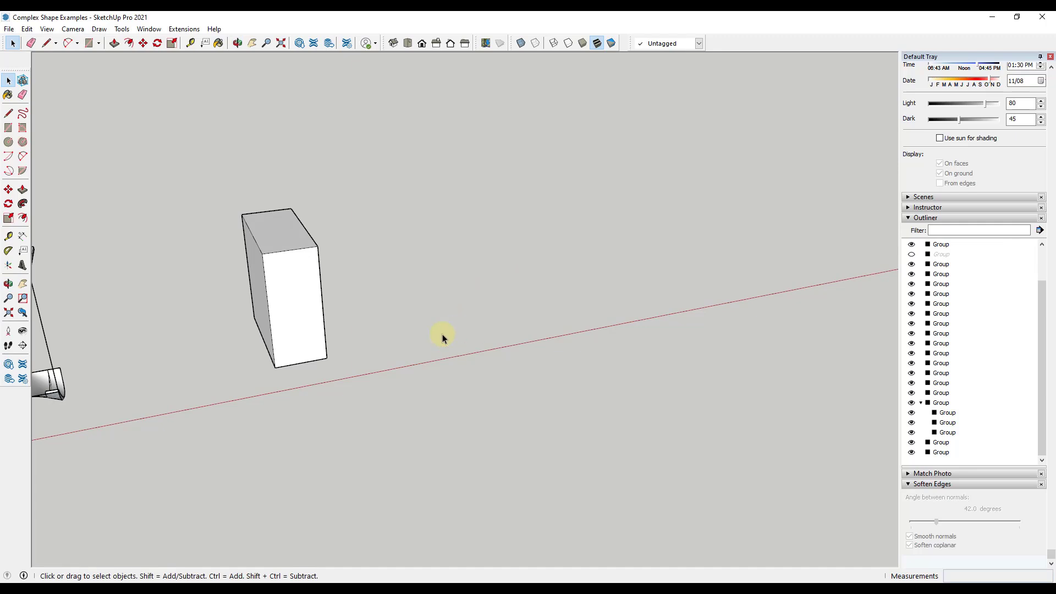
Step: Draw a 6-sided circle on the ground beside the tall block, delete its face, and select the remaining outline
{"action": "key", "text": "c"}
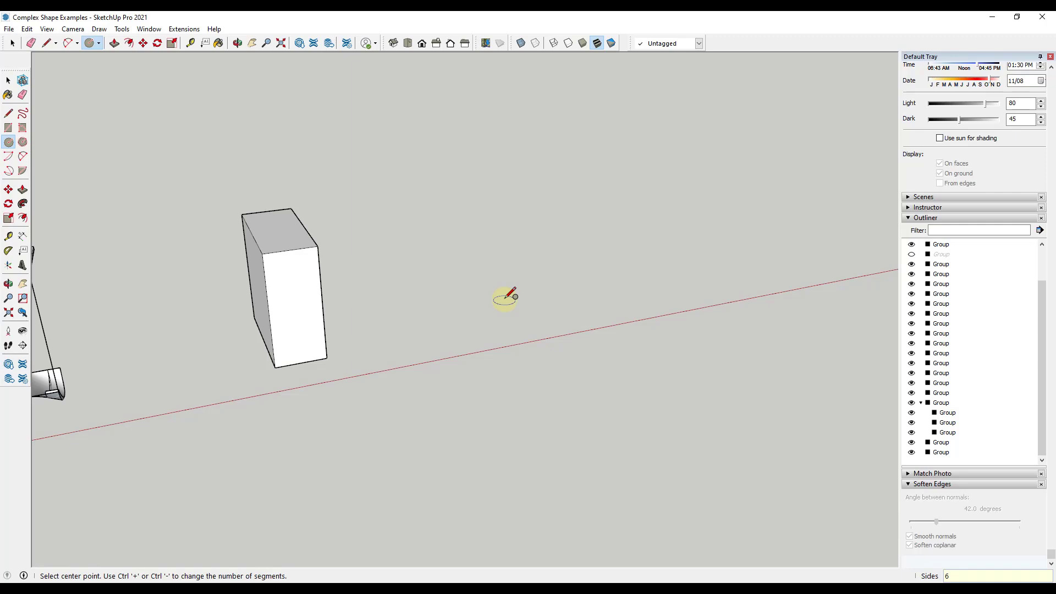
{"action": "left_click", "coordinate": [518, 314]}
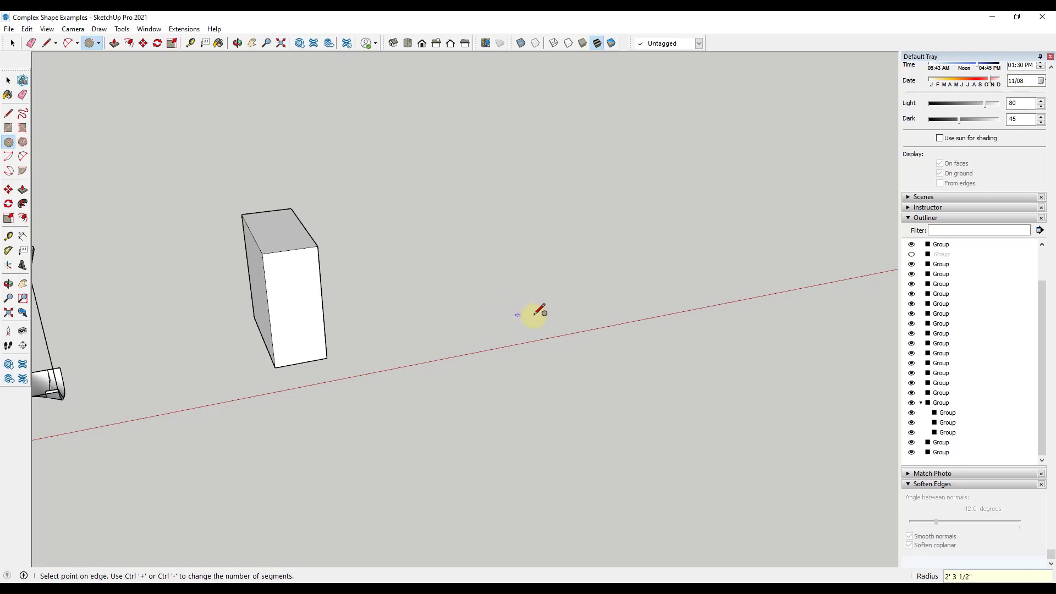
{"action": "left_click", "coordinate": [557, 307]}
{"action": "key", "text": "space"}
{"action": "scroll", "coordinate": [507, 306], "scroll_direction": "up", "scroll_amount": 5}
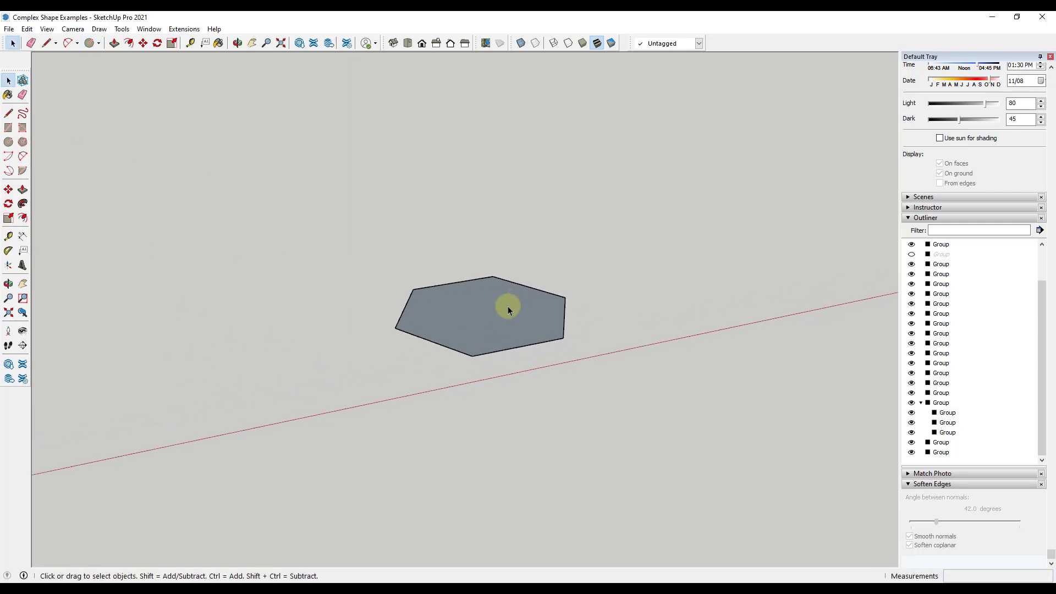
{"action": "middle_click_drag", "start_coordinate": [516, 318], "coordinate": [403, 308]}
{"action": "left_click", "coordinate": [561, 342]}
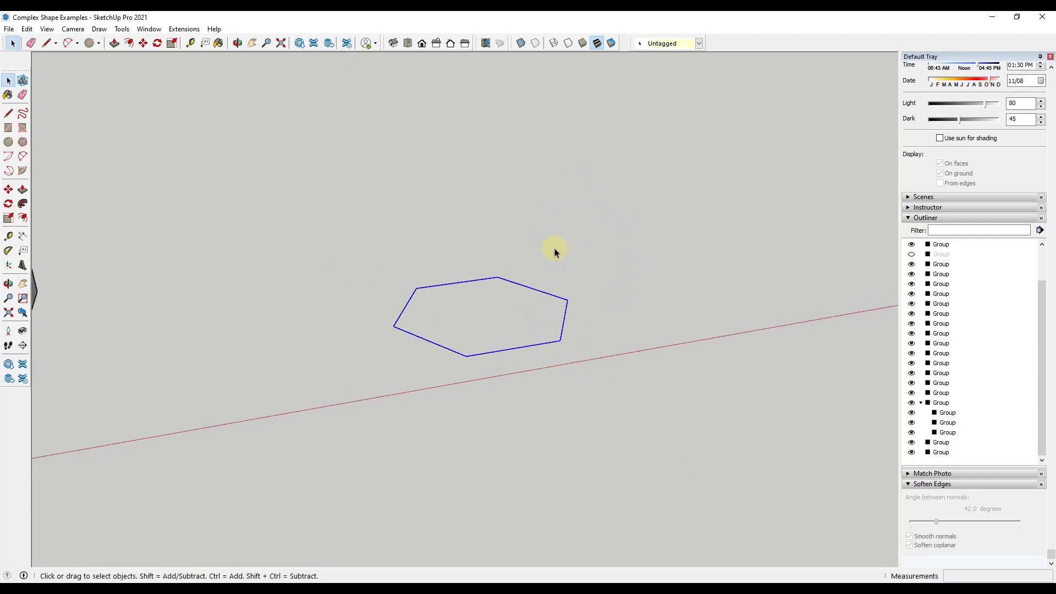
Step: Display the Vertex Tools Edit and Transform tool sets and arrange them above the hexagon
{"action": "right_click", "coordinate": [725, 44]}
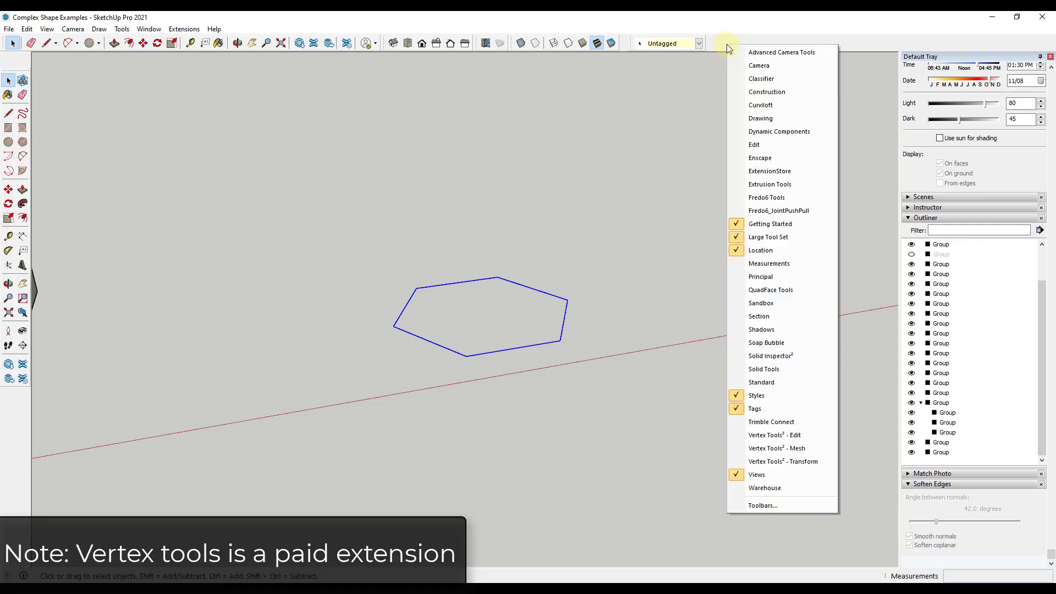
{"action": "left_click", "coordinate": [786, 433]}
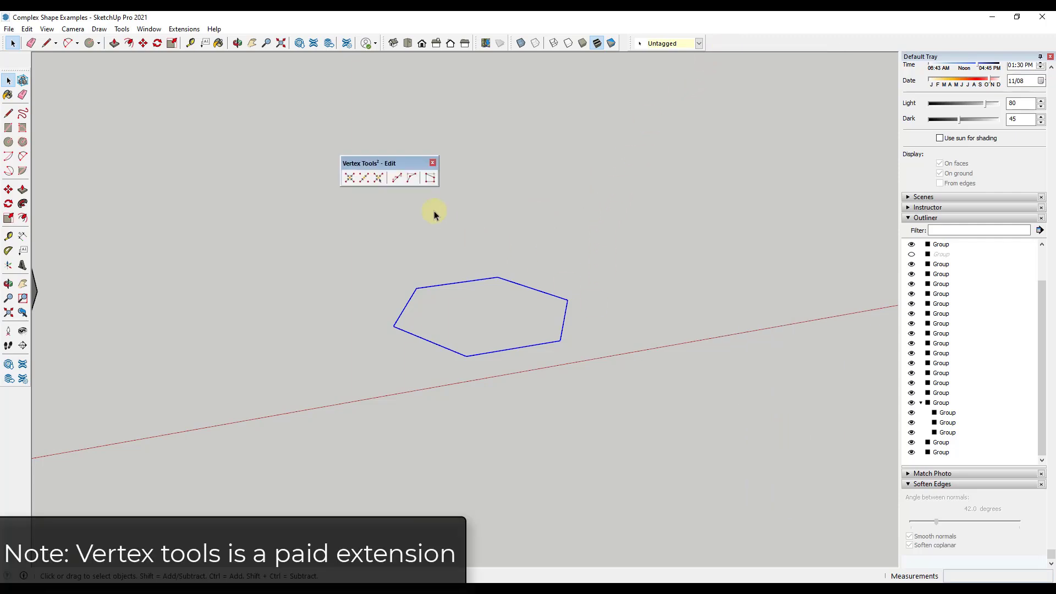
{"action": "right_click", "coordinate": [745, 44]}
{"action": "left_click", "coordinate": [825, 473]}
{"action": "left_click_drag", "start_coordinate": [390, 163], "coordinate": [266, 70]}
{"action": "left_click_drag", "start_coordinate": [136, 102], "coordinate": [128, 67]}
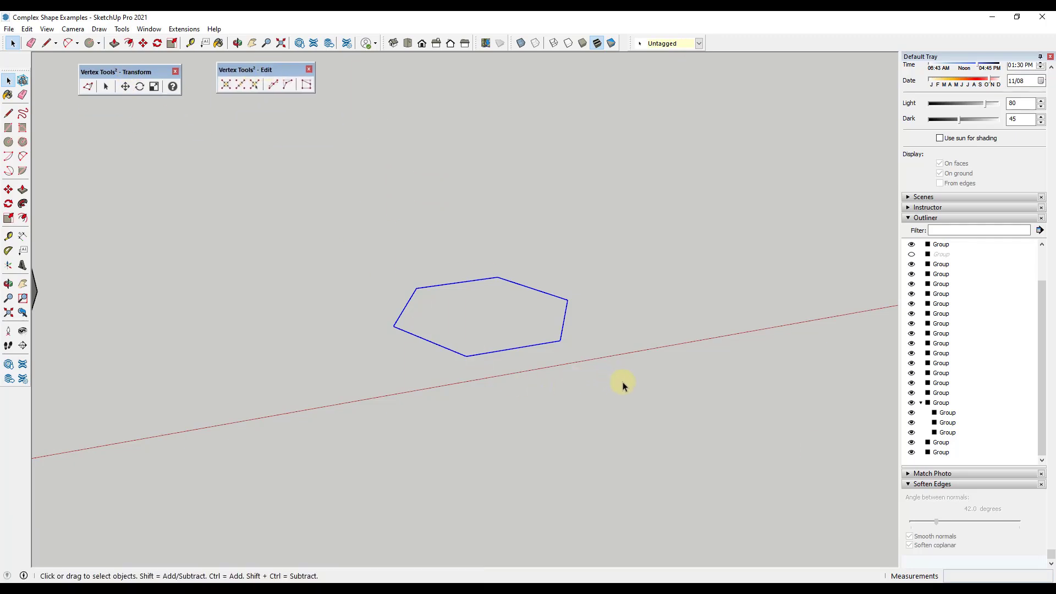
Step: Select all six hexagon vertices with Vertex Tools and move them about 37' along the red axis, then adjust their height
{"action": "left_click", "coordinate": [88, 88]}
{"action": "left_click_drag", "start_coordinate": [113, 71], "coordinate": [218, 115]}
{"action": "left_click_drag", "start_coordinate": [359, 240], "coordinate": [637, 402]}
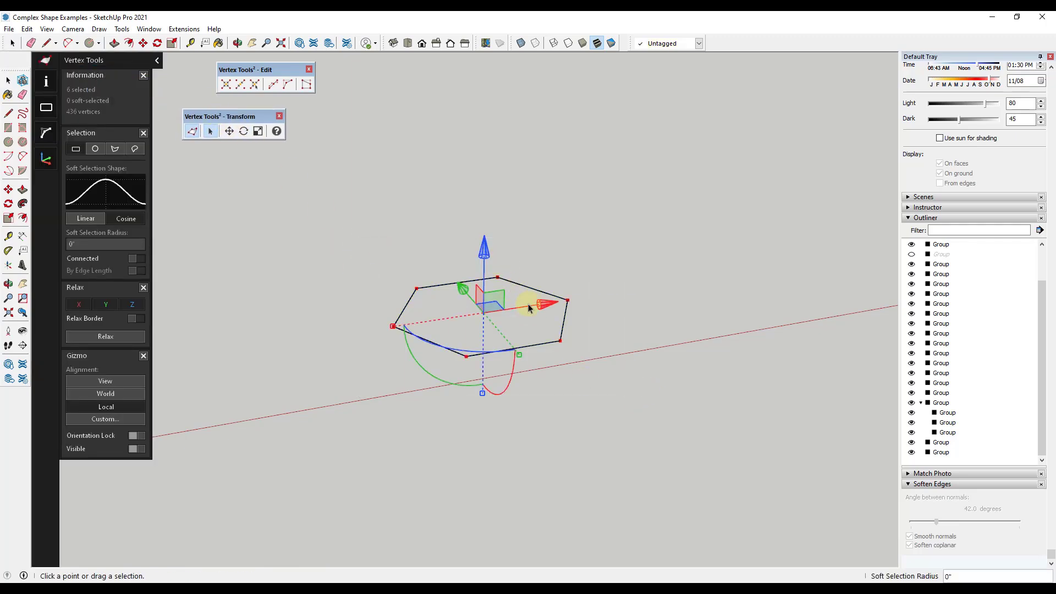
{"action": "left_click_drag", "start_coordinate": [543, 307], "coordinate": [608, 295]}
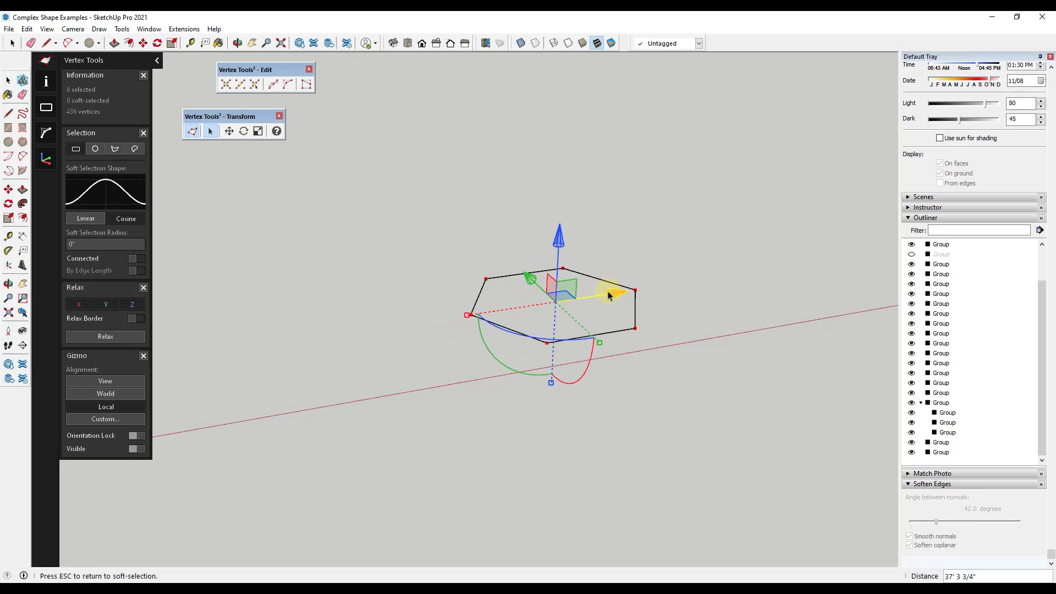
{"action": "left_click_drag", "start_coordinate": [558, 245], "coordinate": [612, 365]}
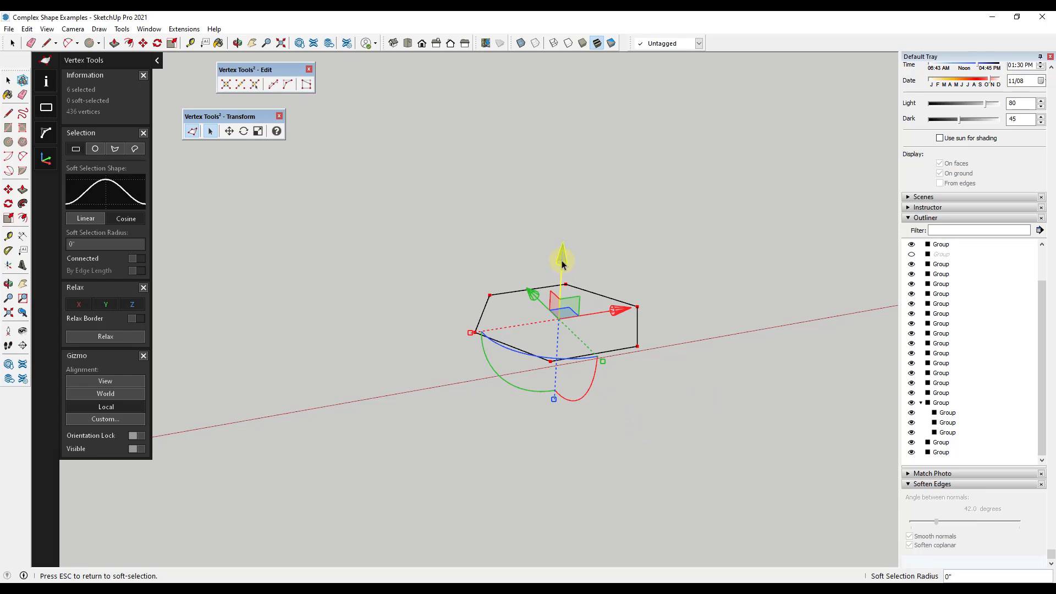
Step: Extrude the hexagon outline upward about 40' 6" with Vertex Tools and scale the top ring outward by about 1.21
{"action": "left_click_drag", "start_coordinate": [564, 262], "coordinate": [580, 183]}
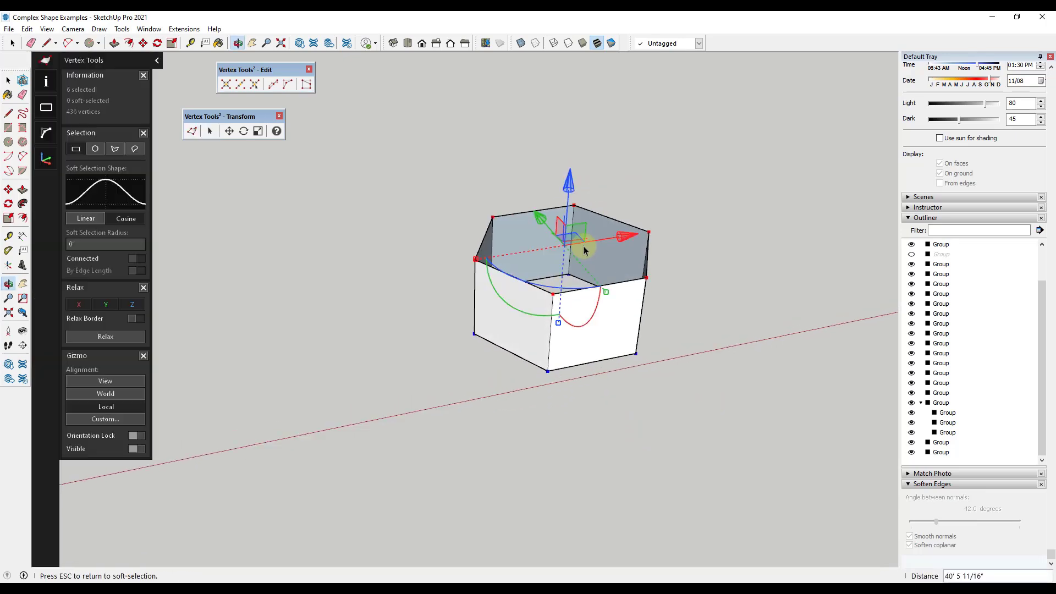
{"action": "left_click_drag", "start_coordinate": [476, 264], "coordinate": [457, 269]}
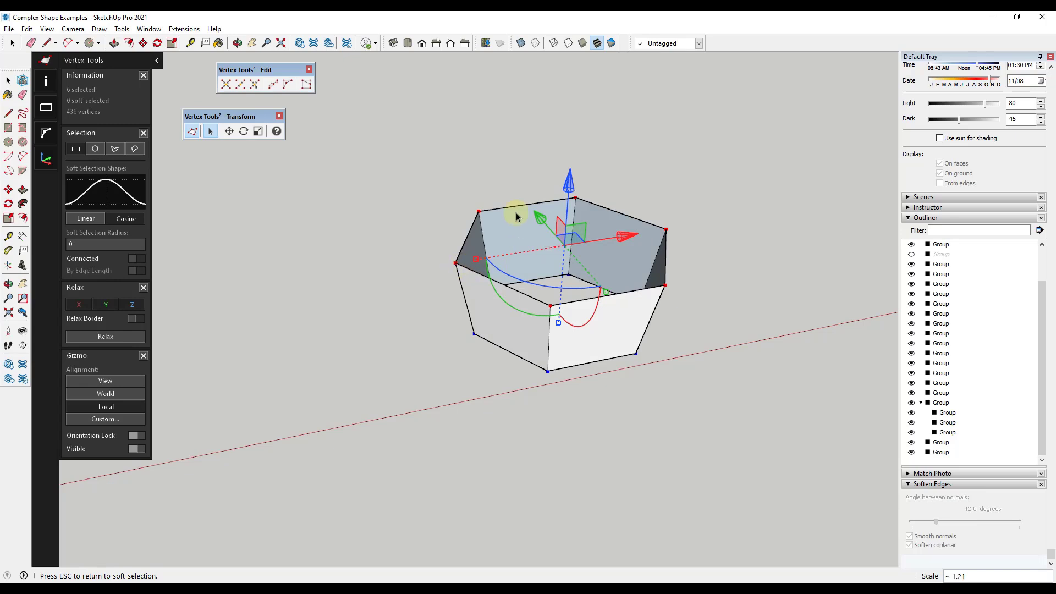
Step: Extrude the flared top ring upward again to build taller walls, raising the uppermost ring about 47' 5"
{"action": "left_click_drag", "start_coordinate": [569, 192], "coordinate": [577, 70]}
{"action": "scroll", "coordinate": [616, 352], "scroll_direction": "down", "scroll_amount": 2}
{"action": "scroll", "coordinate": [700, 245], "scroll_direction": "up", "scroll_amount": 2}
{"action": "middle_click_drag", "start_coordinate": [700, 245], "coordinate": [550, 172]}
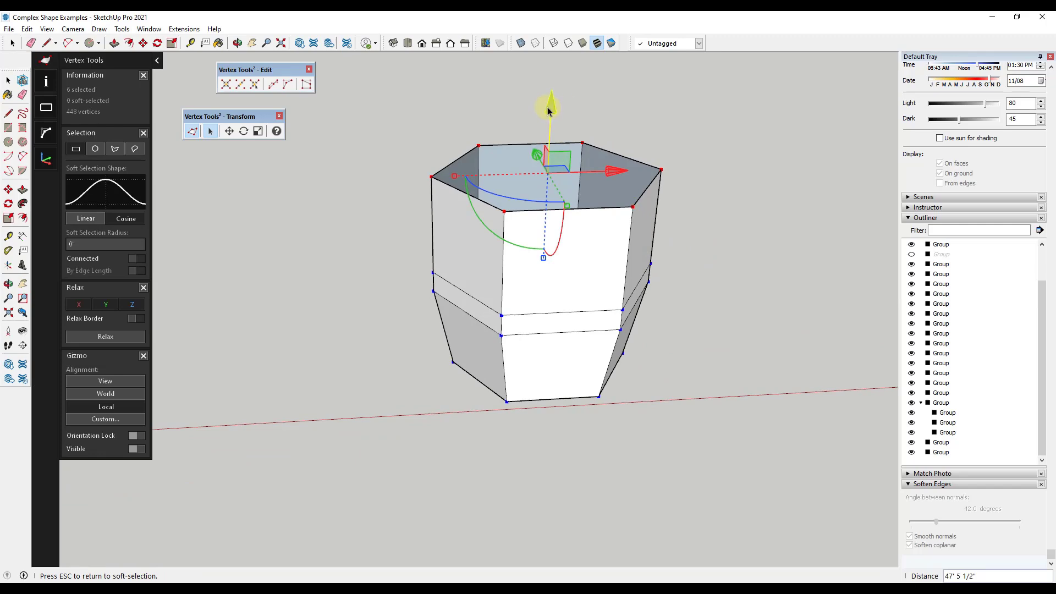
Step: Raise the uppermost ring further with Vertex Tools and taper the top inward to finish the hexagonal barrel shape
{"action": "left_click_drag", "start_coordinate": [549, 112], "coordinate": [551, 98]}
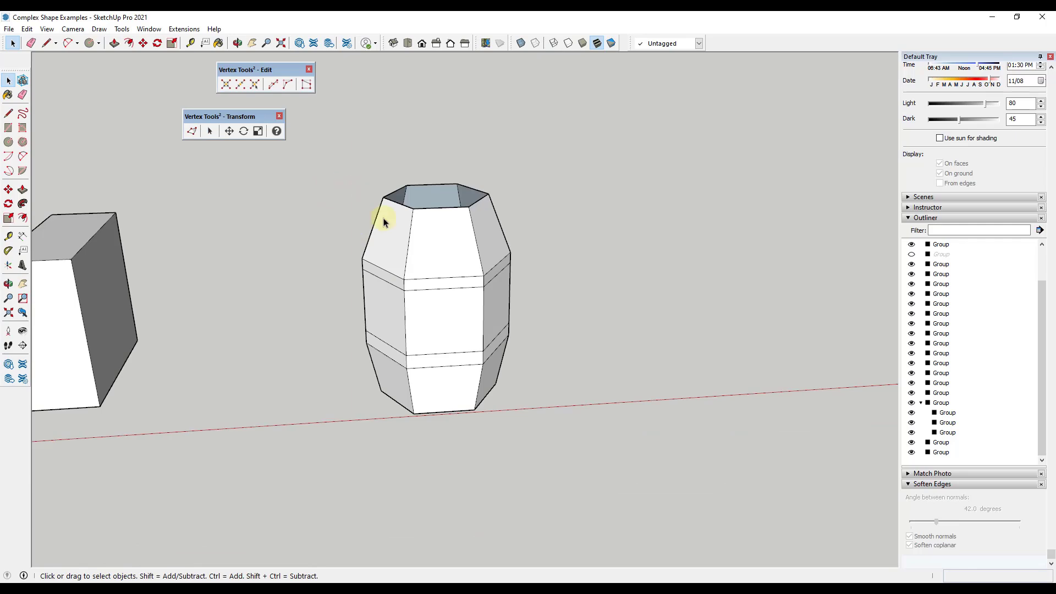
{"action": "left_click", "coordinate": [430, 251]}
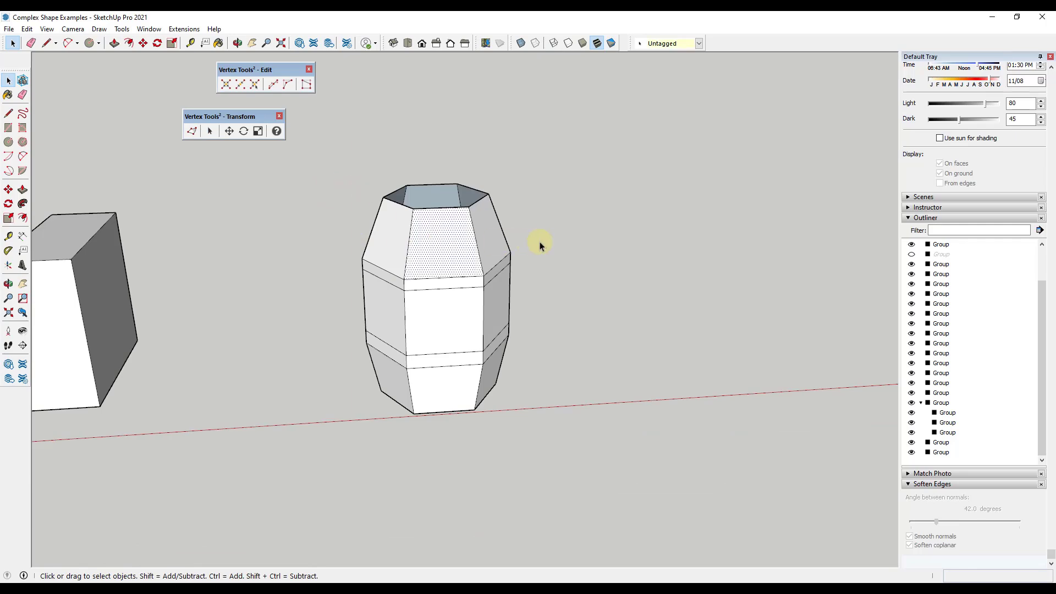
{"action": "left_click", "coordinate": [587, 236]}
{"action": "middle_click_drag", "start_coordinate": [700, 335], "coordinate": [556, 363]}
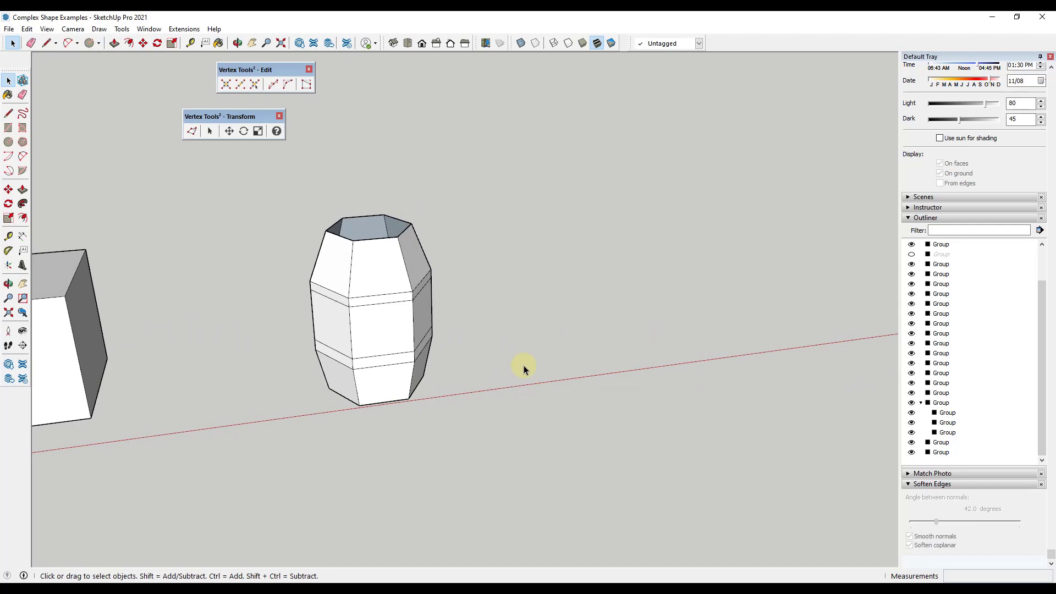
Step: Display the Sandbox tool set and place it beside the Vertex Tools Edit set
{"action": "right_click", "coordinate": [769, 40]}
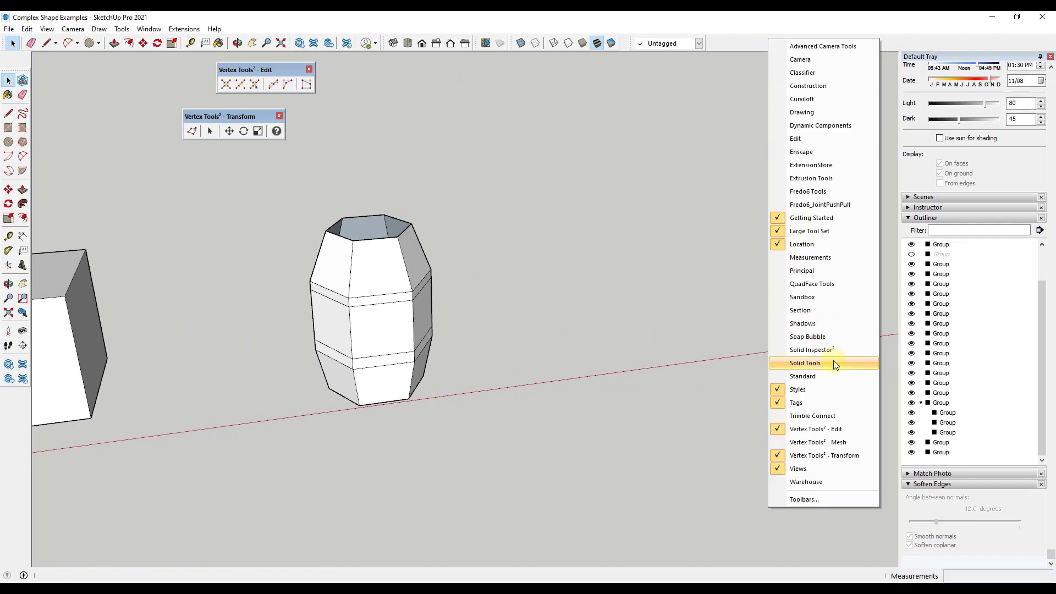
{"action": "left_click", "coordinate": [812, 295]}
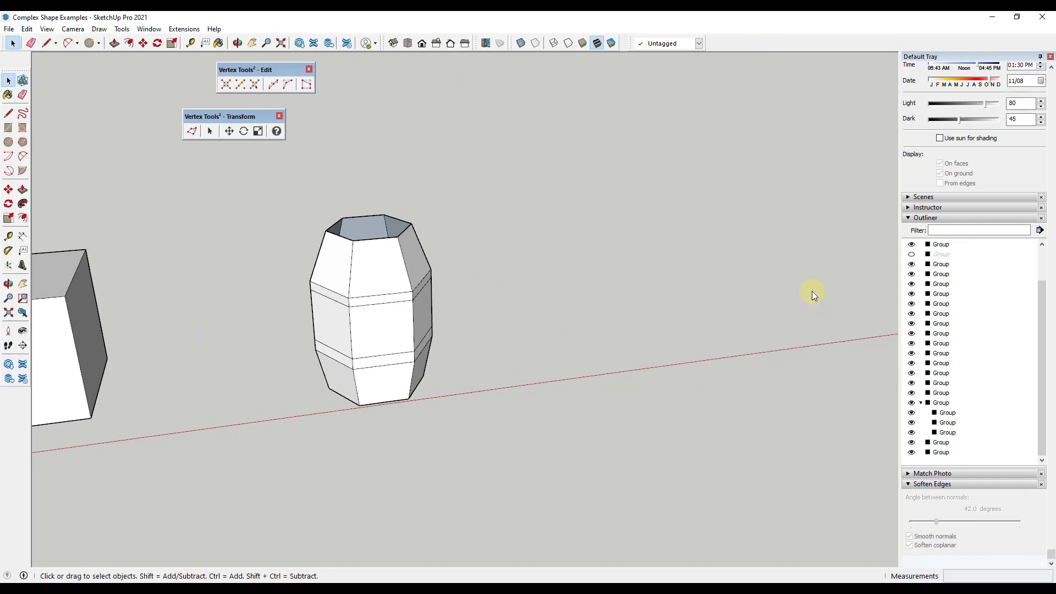
{"action": "left_click_drag", "start_coordinate": [181, 87], "coordinate": [103, 72]}
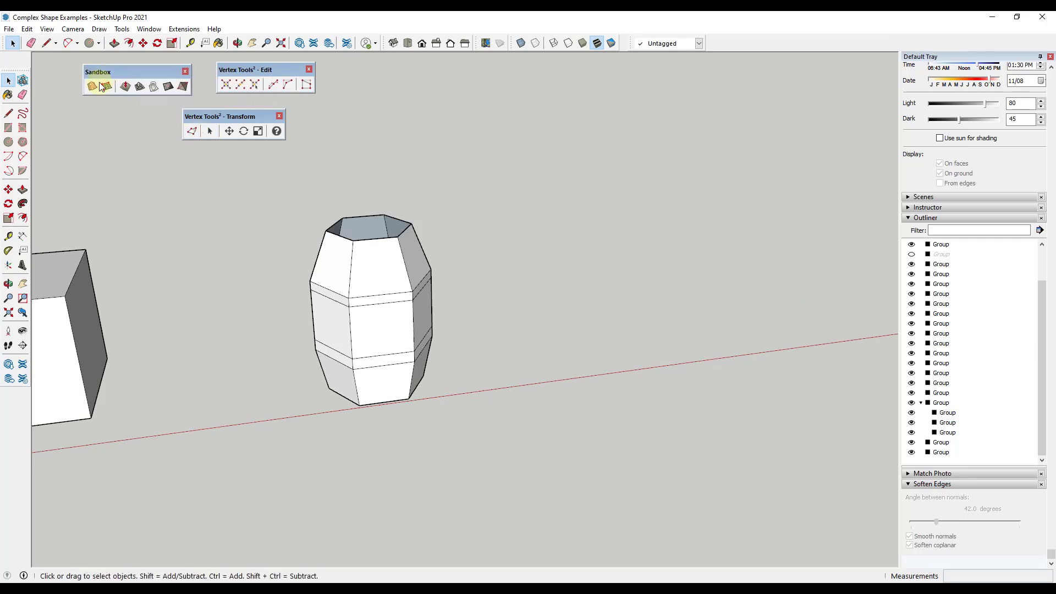
Step: Create a flat rectangular Sandbox grid on the ground beside the barrel
{"action": "left_click", "coordinate": [91, 87]}
{"action": "scroll", "coordinate": [481, 380], "scroll_direction": "down", "scroll_amount": 3}
{"action": "left_click", "coordinate": [466, 381]}
{"action": "left_click", "coordinate": [657, 356]}
{"action": "left_click", "coordinate": [625, 322]}
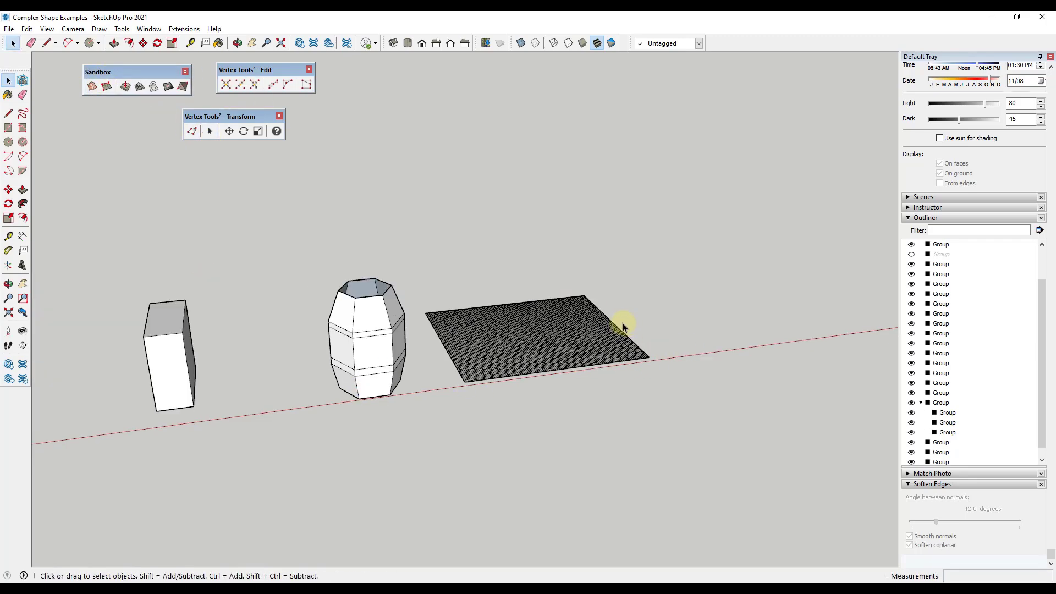
Step: Open the grid group for editing, start vertex editing on it and move the Sandbox tools clear of the Vertex Tools settings
{"action": "scroll", "coordinate": [503, 351], "scroll_direction": "up", "scroll_amount": 5}
{"action": "left_click", "coordinate": [479, 352]}
{"action": "double_click", "coordinate": [479, 351]}
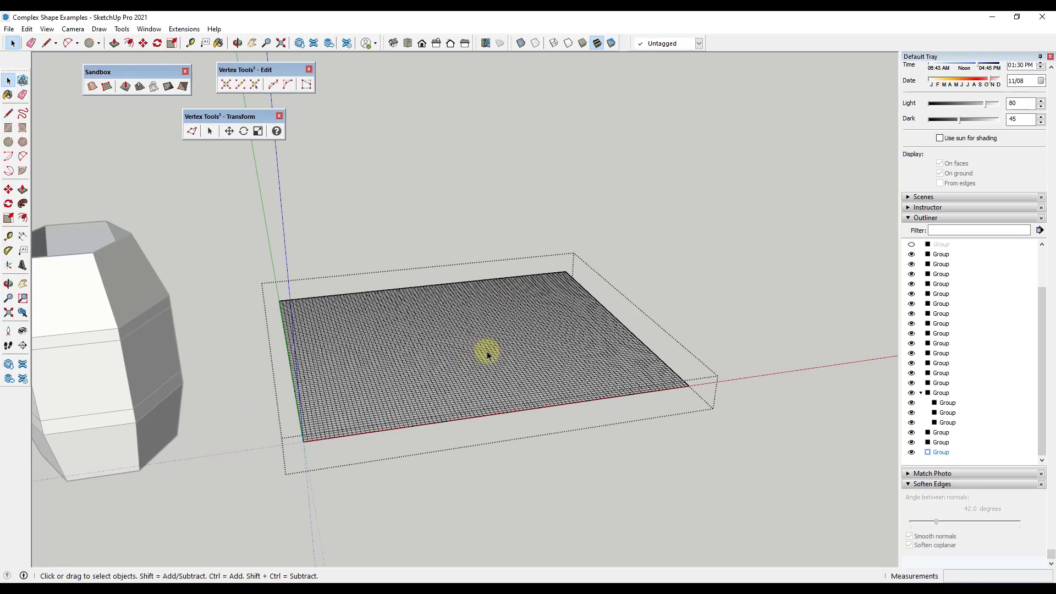
{"action": "mouse_move", "coordinate": [478, 348]}
{"action": "middle_mouse_down"}
{"action": "mouse_move", "coordinate": [479, 360]}
{"action": "mouse_move", "coordinate": [459, 348]}
{"action": "middle_mouse_up"}
{"action": "scroll", "coordinate": [459, 348], "scroll_direction": "up", "scroll_amount": 2}
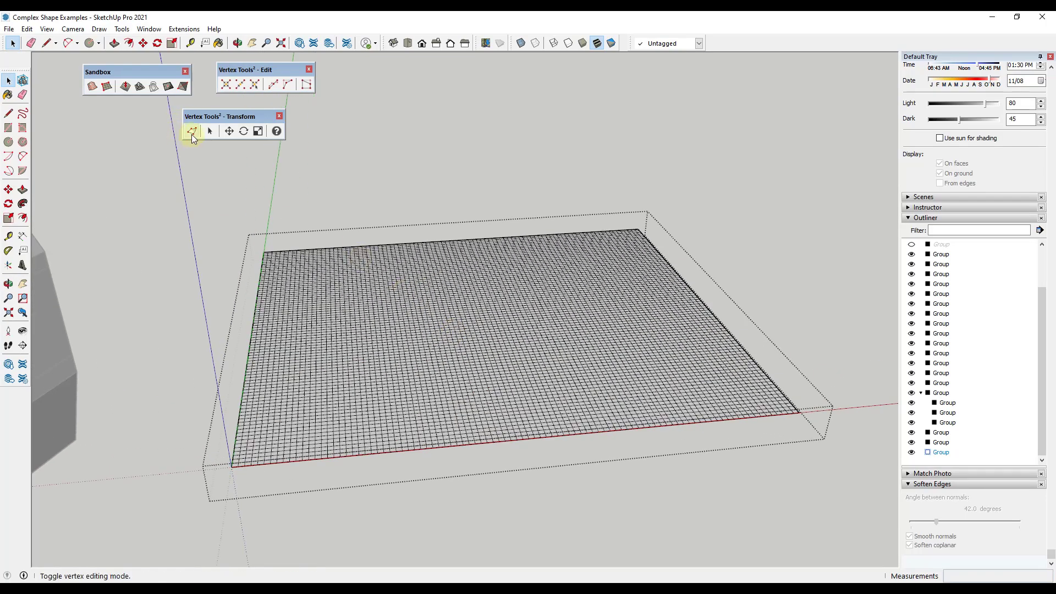
{"action": "left_click", "coordinate": [190, 131]}
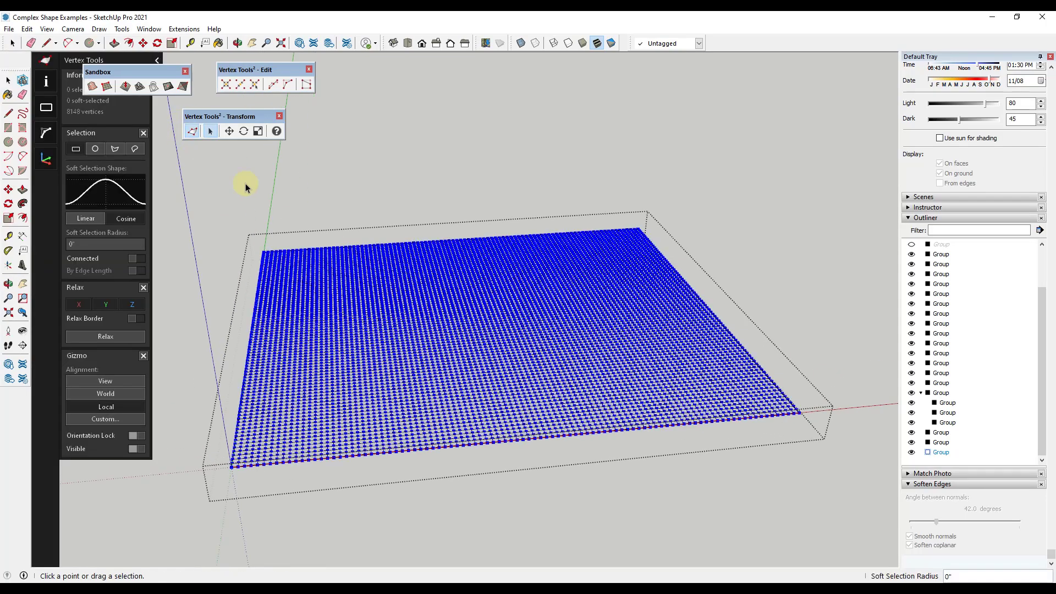
{"action": "left_click_drag", "start_coordinate": [146, 72], "coordinate": [407, 82]}
Step: Select a circular patch of vertices near the middle of the grid with the Vertex Tools circle selection
{"action": "left_click", "coordinate": [481, 308]}
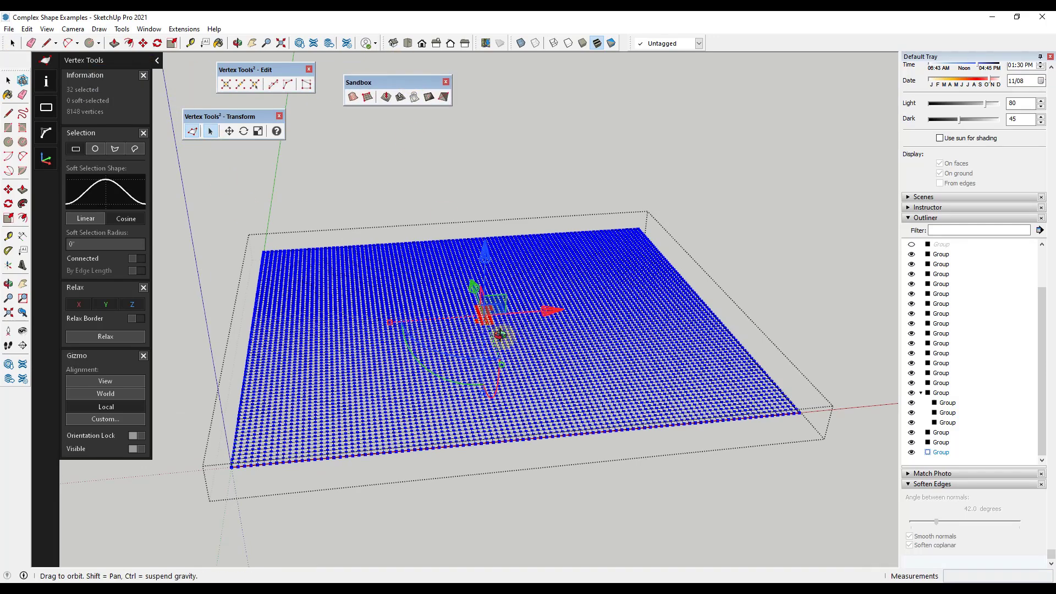
{"action": "middle_click_drag", "start_coordinate": [500, 313], "coordinate": [476, 304]}
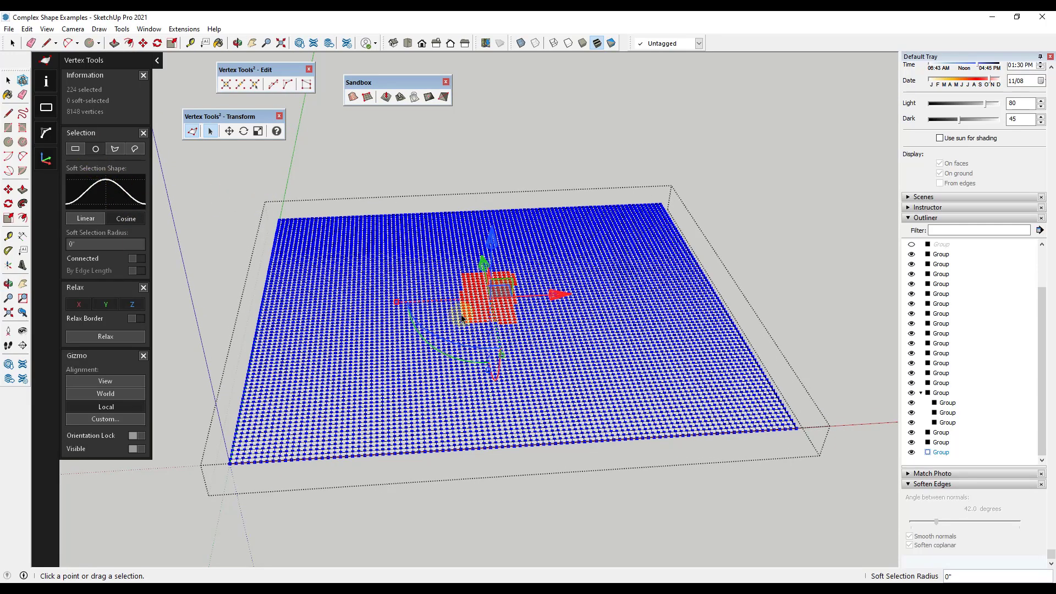
{"action": "left_click_drag", "start_coordinate": [528, 317], "coordinate": [547, 318]}
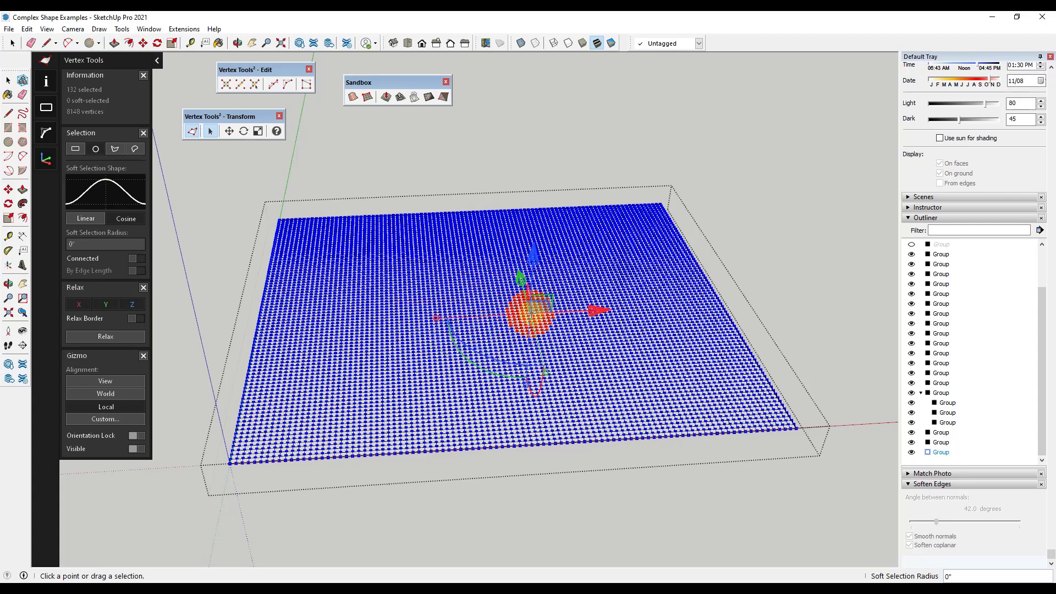
Step: Set the soft selection radius around the selected grid vertices to 10' and then to 40'
{"action": "scroll", "coordinate": [546, 316], "scroll_direction": "up", "scroll_amount": 4}
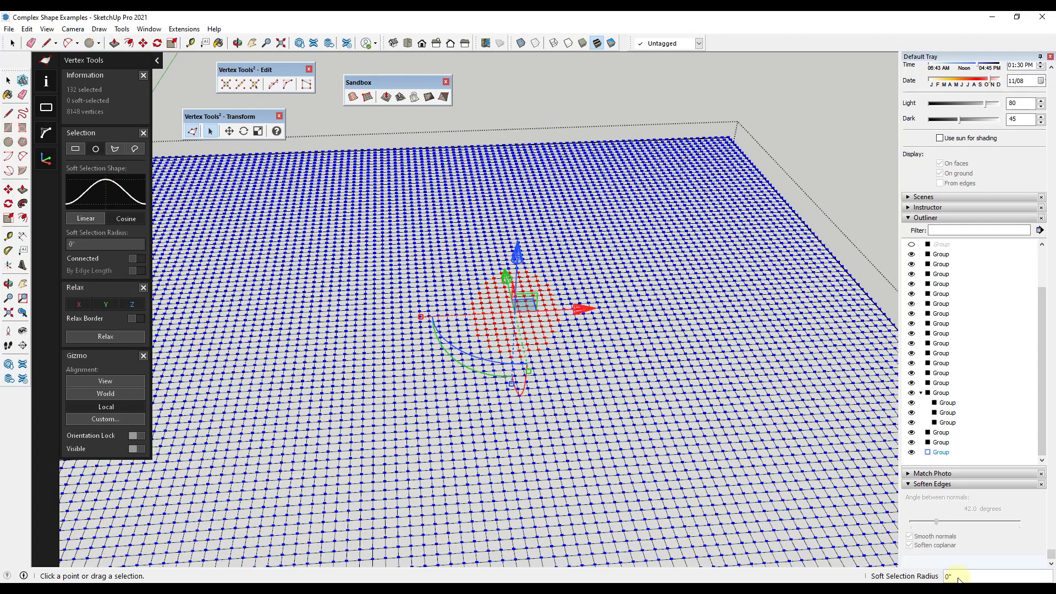
{"action": "scroll", "coordinate": [516, 305], "scroll_direction": "down", "scroll_amount": 2}
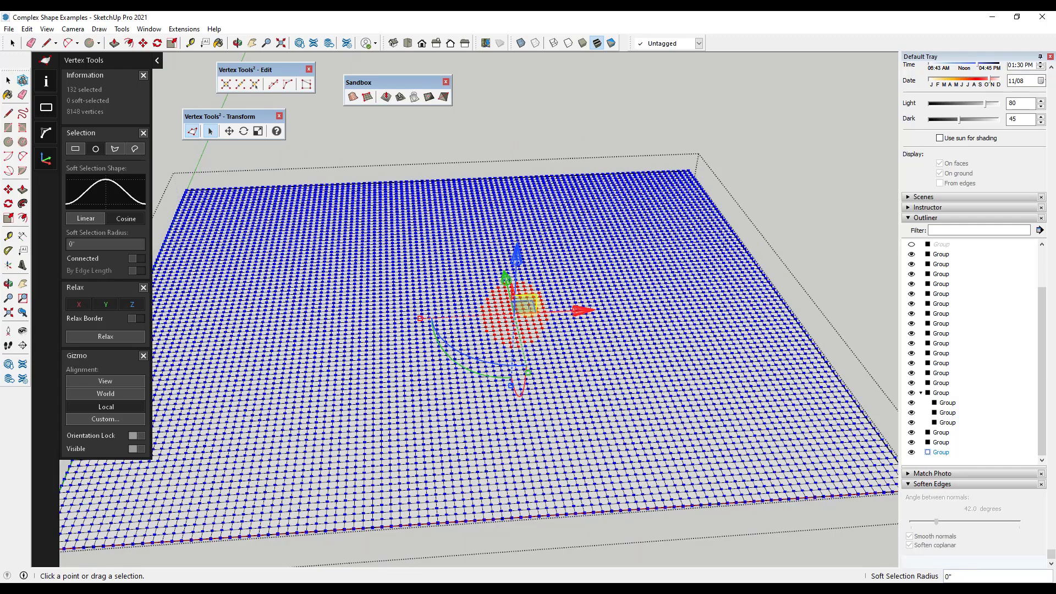
{"action": "key", "text": "Return"}
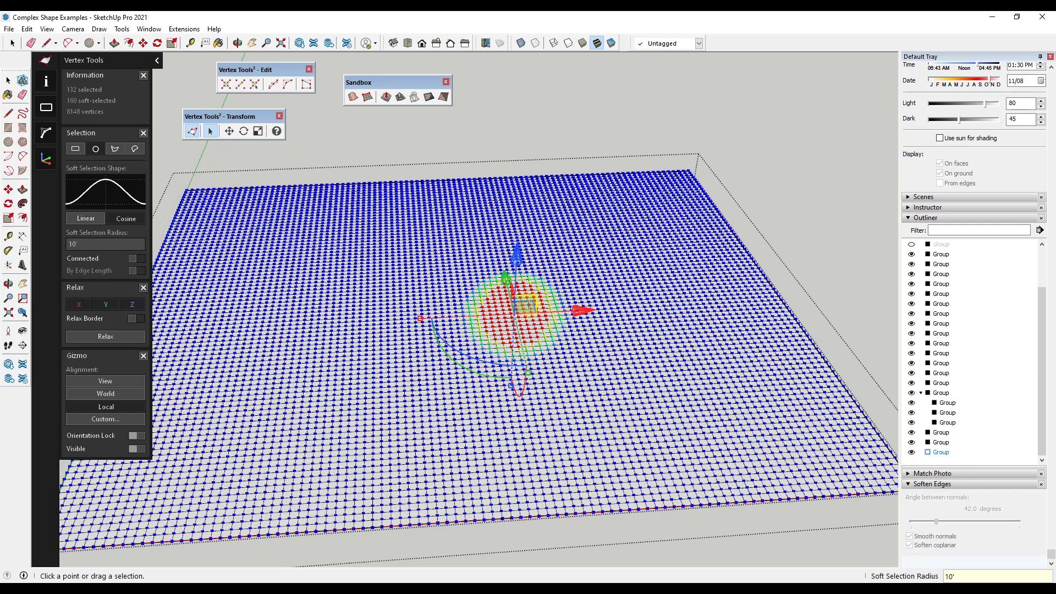
{"action": "key", "text": "Return"}
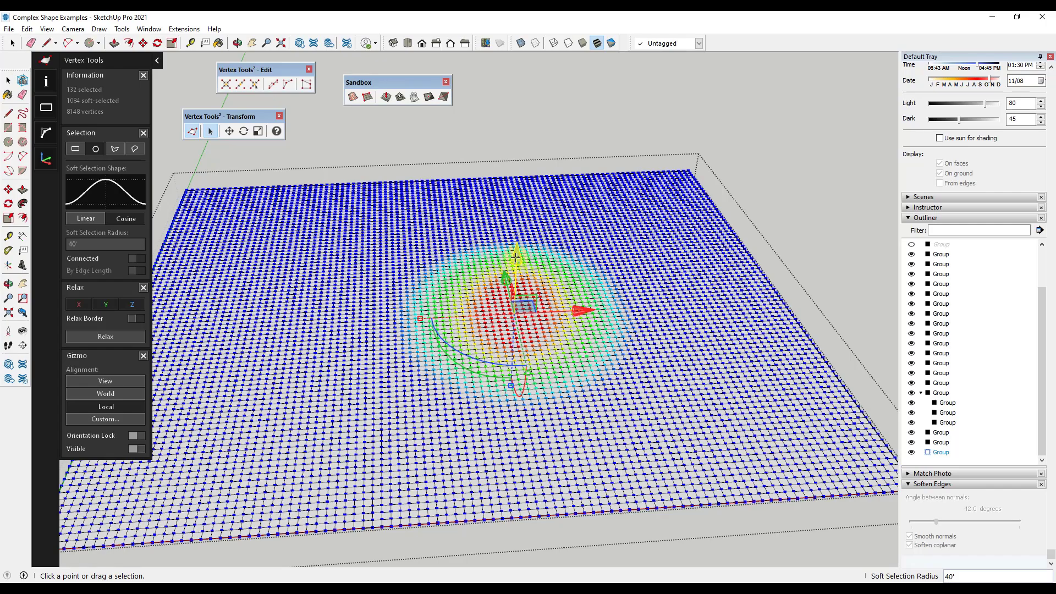
Step: Raise the soft-selected vertices about 26' 6" along the blue axis to form a smooth mound, then exit vertex editing and the grid group
{"action": "middle_click_drag", "start_coordinate": [520, 275], "coordinate": [542, 194]}
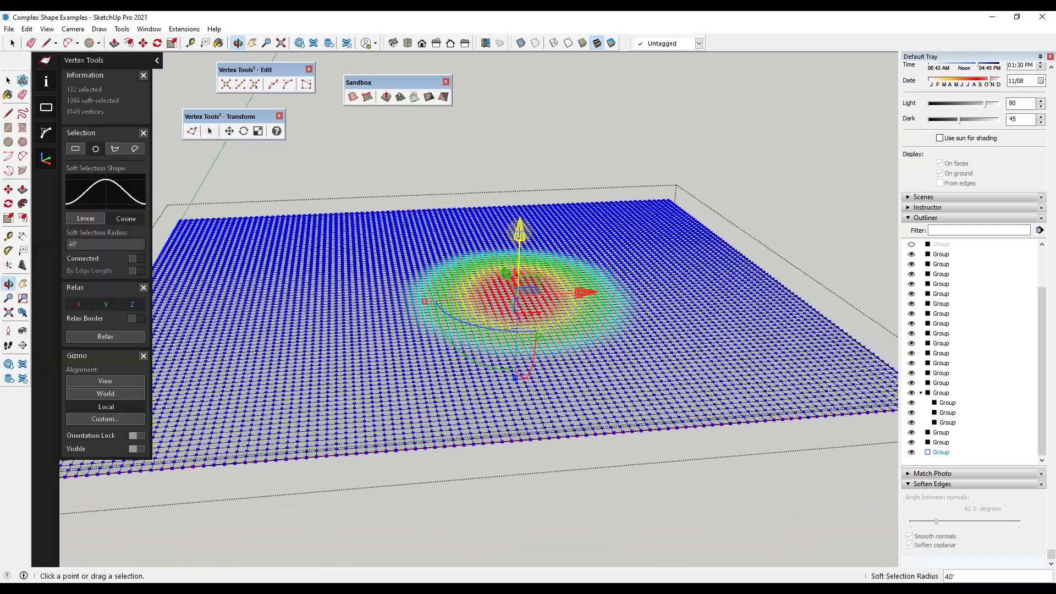
{"action": "left_click_drag", "start_coordinate": [523, 223], "coordinate": [525, 169]}
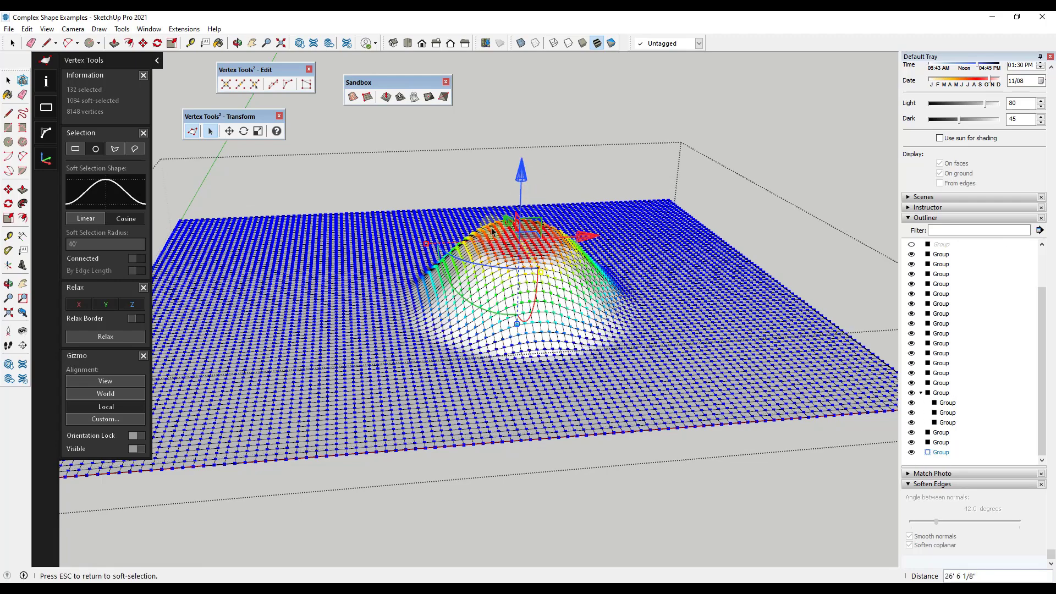
{"action": "scroll", "coordinate": [492, 226], "scroll_direction": "up", "scroll_amount": 2}
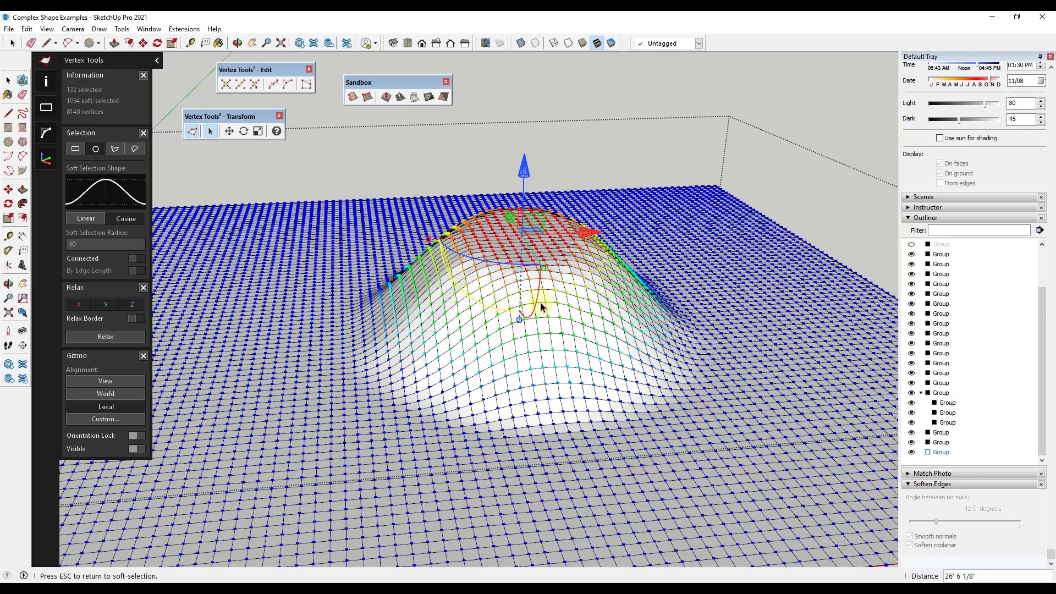
{"action": "scroll", "coordinate": [555, 318], "scroll_direction": "down", "scroll_amount": 1}
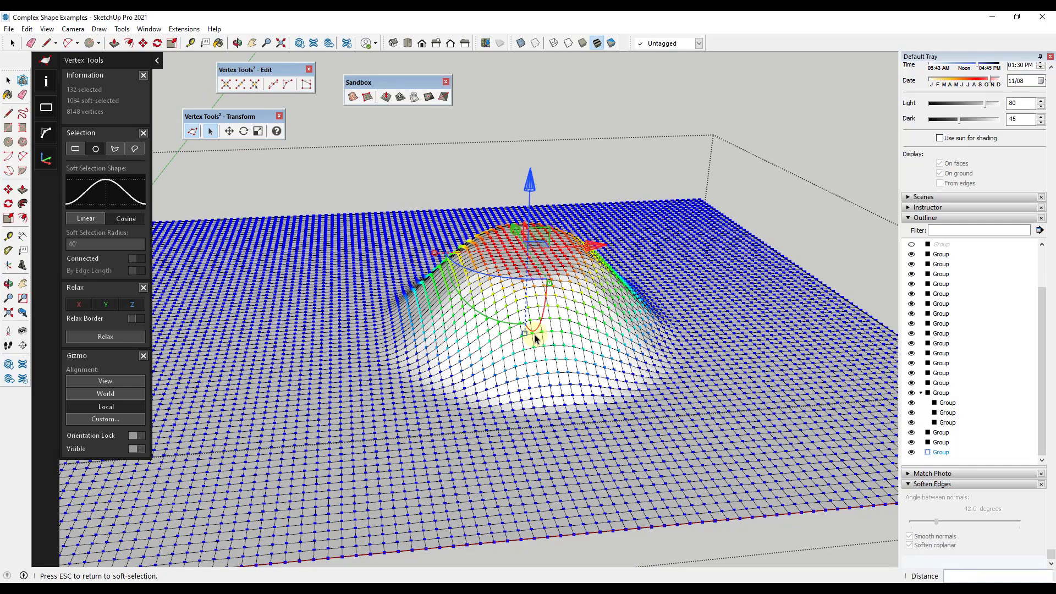
{"action": "scroll", "coordinate": [550, 325], "scroll_direction": "down", "scroll_amount": 5}
{"action": "key", "text": "space"}
{"action": "left_click", "coordinate": [740, 313]}
Step: Examine the barrel's flat four-sided faces and compare them with the curved mound in the grid
{"action": "scroll", "coordinate": [867, 332], "scroll_direction": "down", "scroll_amount": 4}
{"action": "scroll", "coordinate": [216, 314], "scroll_direction": "up", "scroll_amount": 3}
{"action": "left_click", "coordinate": [216, 313]}
{"action": "scroll", "coordinate": [589, 330], "scroll_direction": "down", "scroll_amount": 3}
{"action": "scroll", "coordinate": [271, 313], "scroll_direction": "up", "scroll_amount": 3}
{"action": "scroll", "coordinate": [357, 298], "scroll_direction": "up", "scroll_amount": 2}
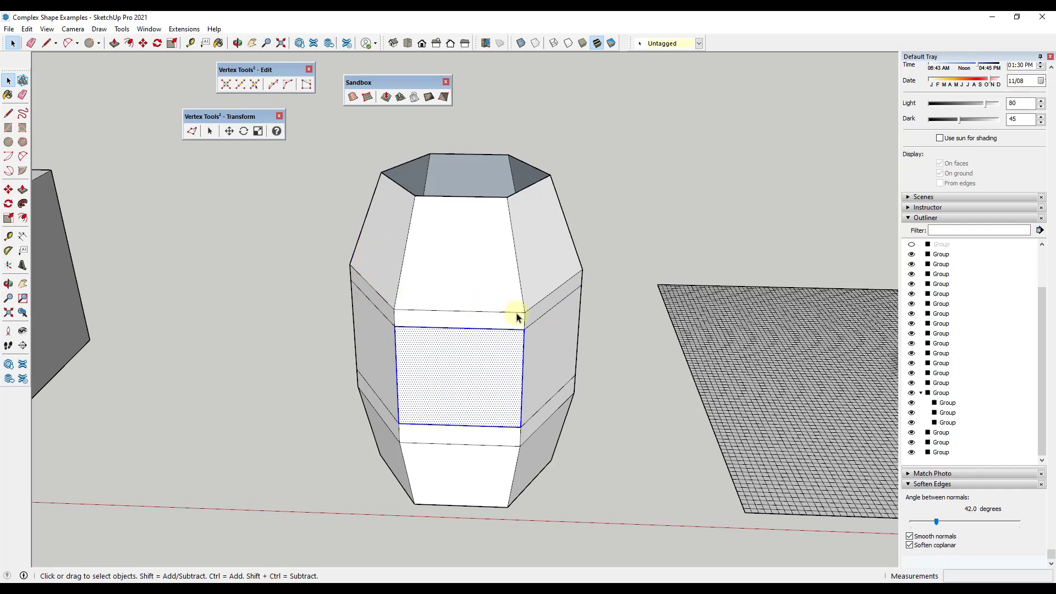
{"action": "middle_click_drag", "start_coordinate": [447, 302], "coordinate": [441, 264]}
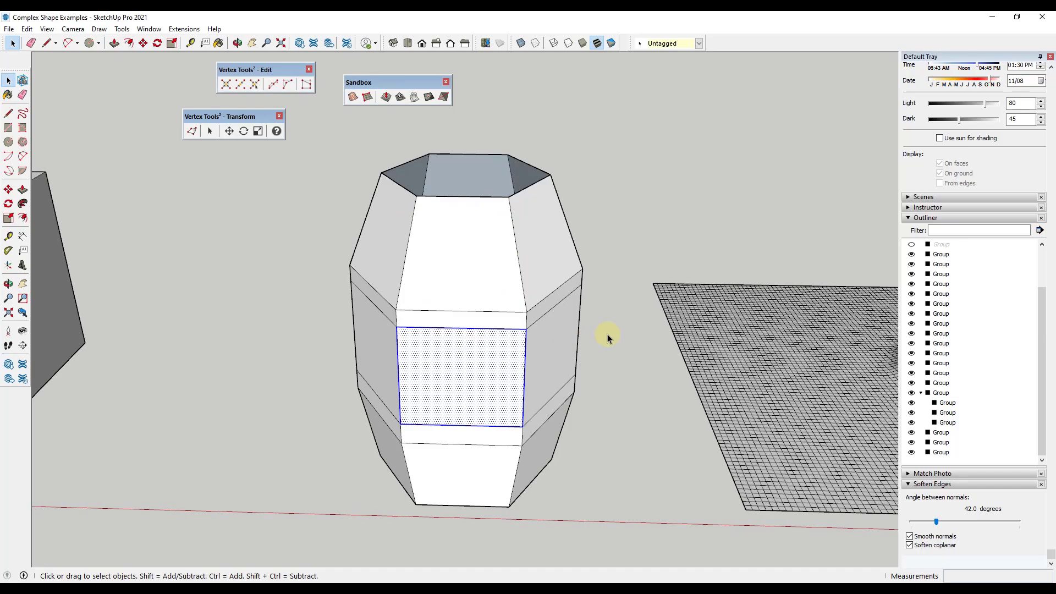
{"action": "scroll", "coordinate": [607, 335], "scroll_direction": "down", "scroll_amount": 4}
{"action": "scroll", "coordinate": [775, 353], "scroll_direction": "up", "scroll_amount": 7}
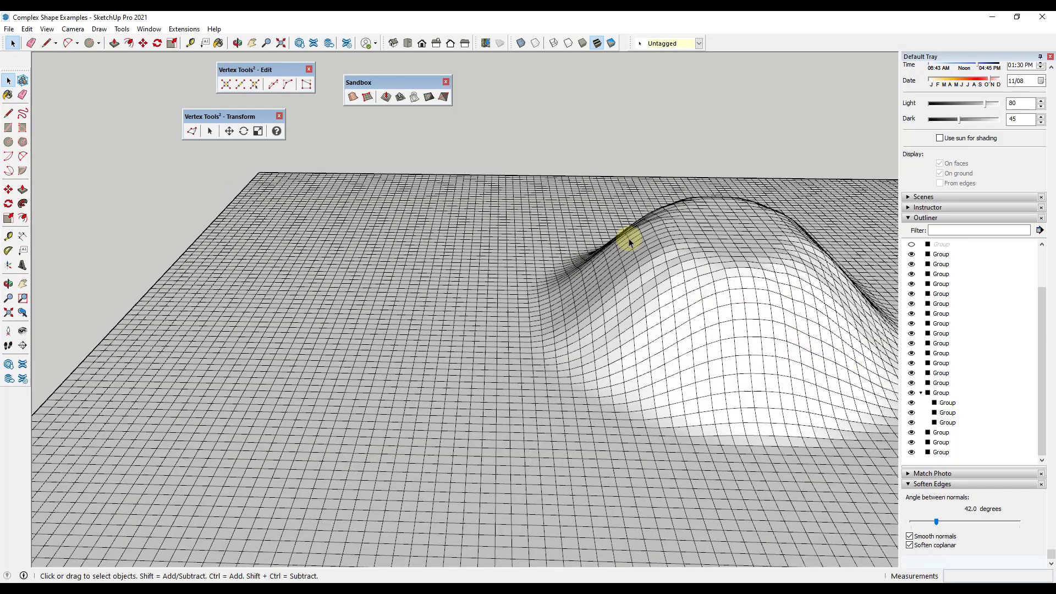
Step: Turn on hidden geometry to show the diagonal edges across the grid's mound
{"action": "left_click", "coordinate": [46, 28]}
{"action": "left_click", "coordinate": [61, 69]}
{"action": "scroll", "coordinate": [772, 373], "scroll_direction": "up", "scroll_amount": 1}
{"action": "scroll", "coordinate": [715, 330], "scroll_direction": "up", "scroll_amount": 2}
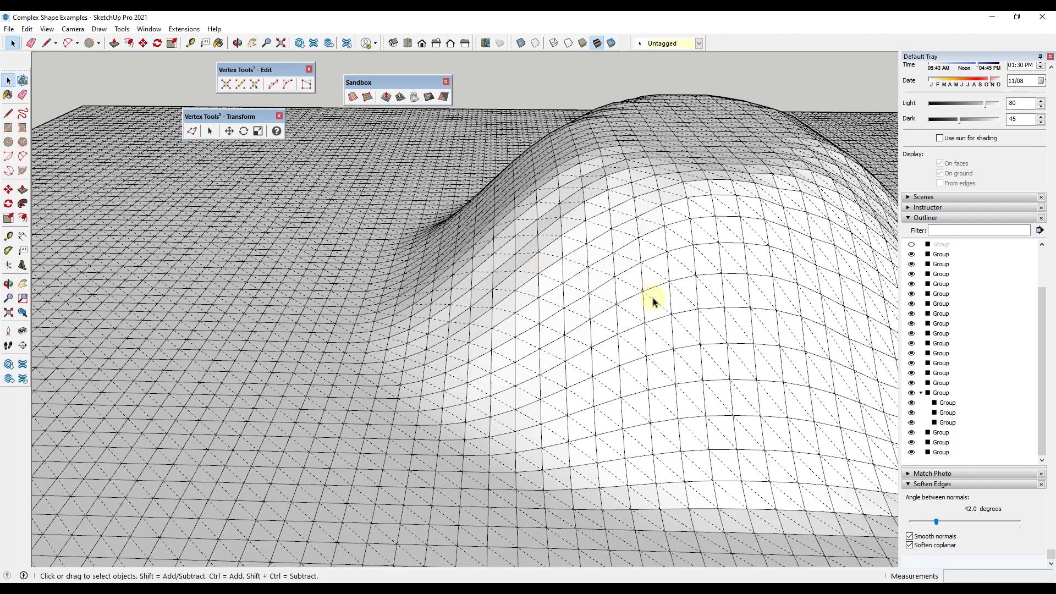
{"action": "middle_click_drag", "start_coordinate": [680, 355], "coordinate": [631, 322]}
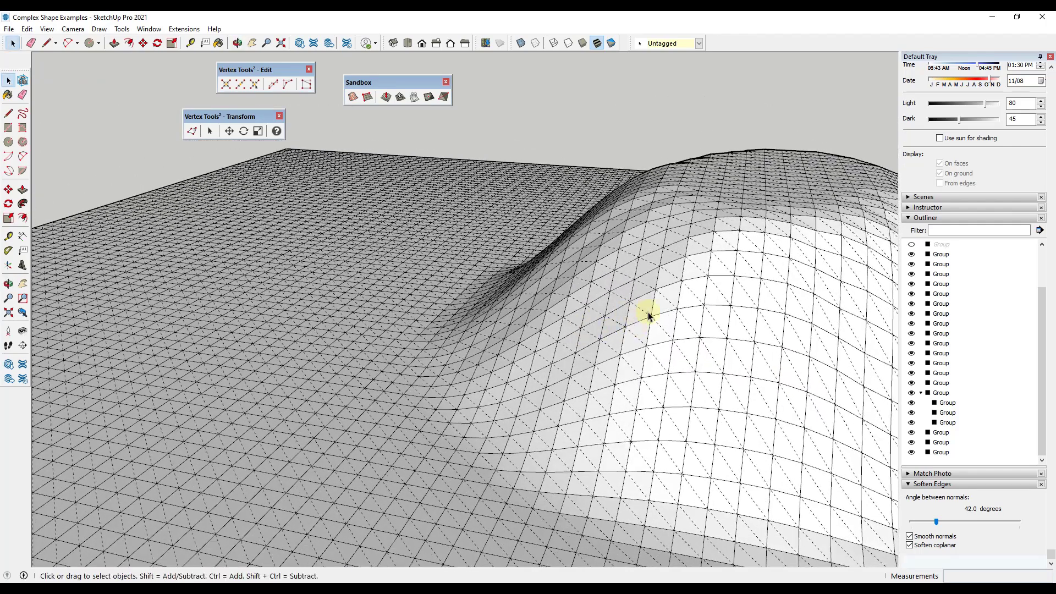
Step: Open the grid group and select individual triangles on the mound to examine how its quads are divided, then leave the group
{"action": "left_click", "coordinate": [642, 312]}
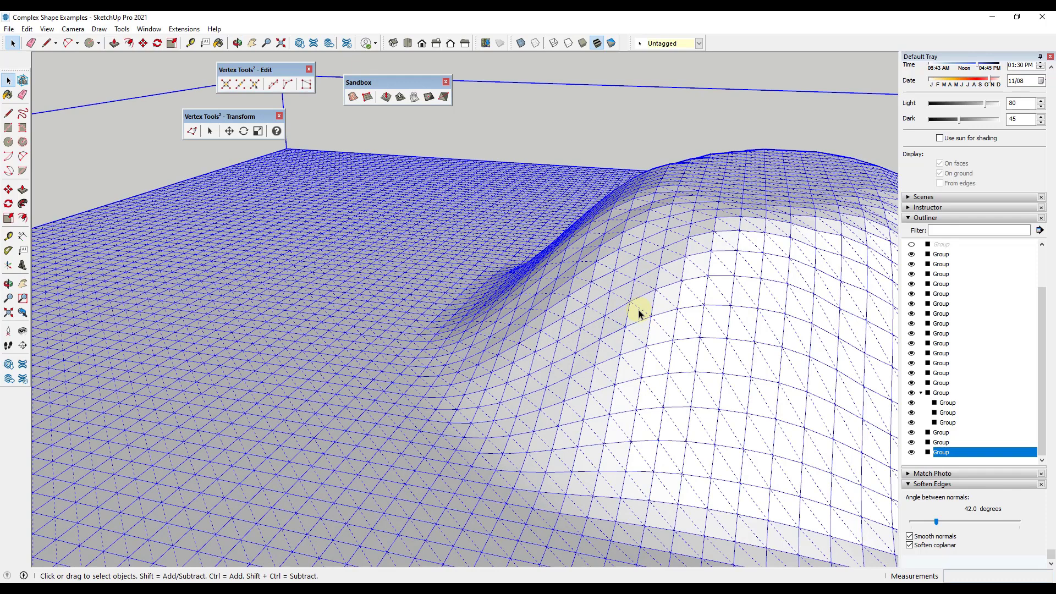
{"action": "double_click", "coordinate": [639, 312]}
{"action": "left_click", "coordinate": [641, 307]}
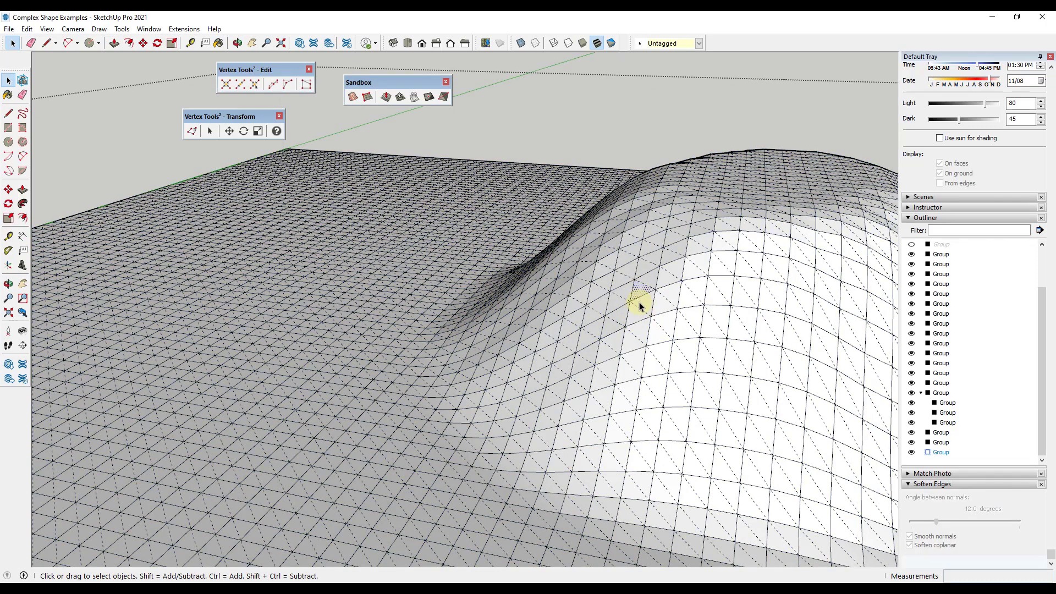
{"action": "left_click", "coordinate": [649, 310]}
{"action": "middle_click_drag", "start_coordinate": [647, 322], "coordinate": [665, 329]}
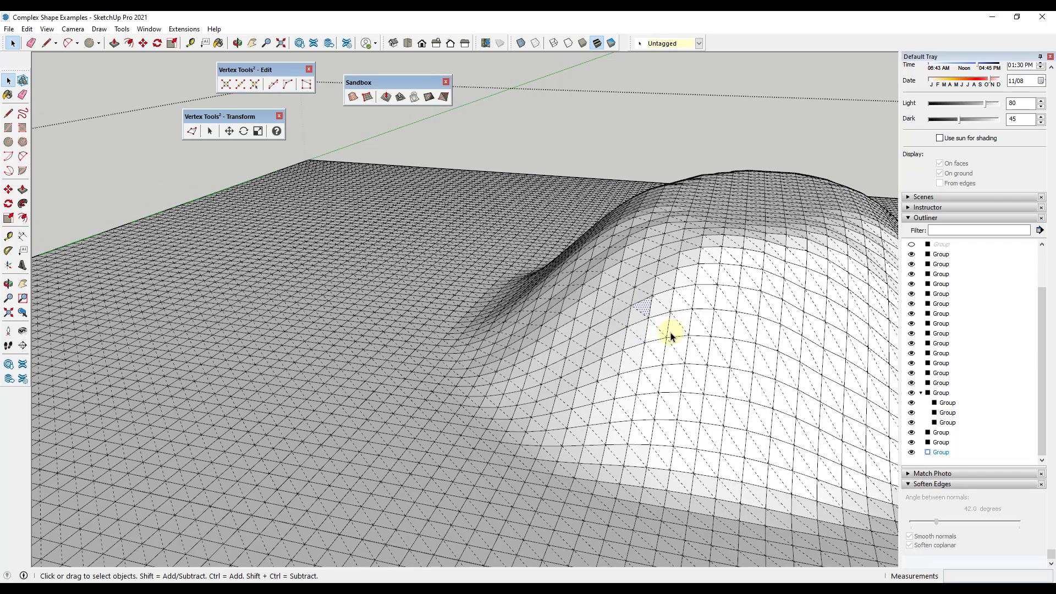
{"action": "key", "text": "Escape"}
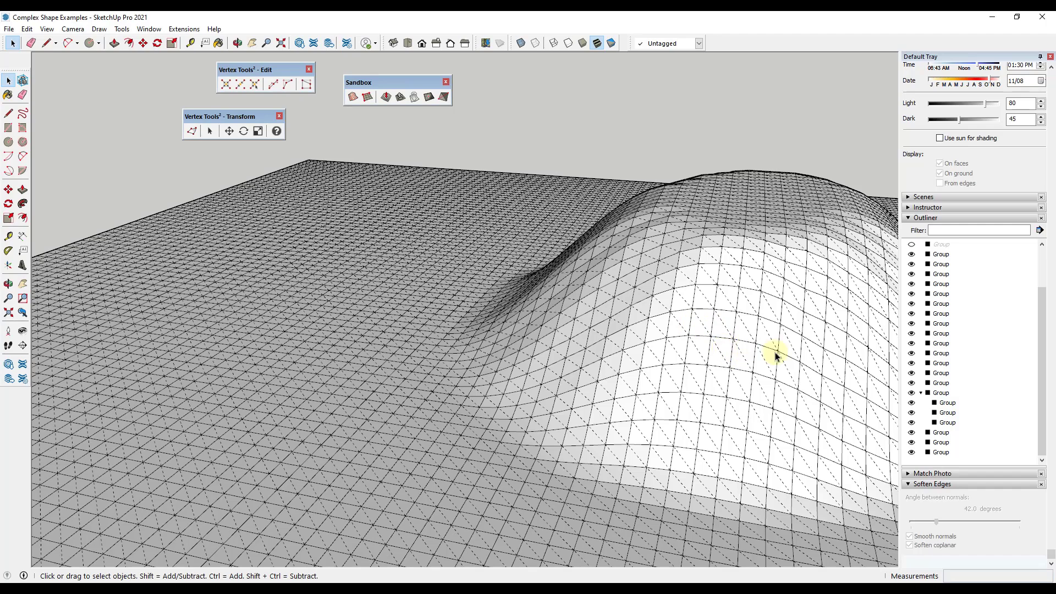
Step: Return to the barrel and hide the Vertex Tools Edit, Vertex Tools Transform and Sandbox tool sets
{"action": "scroll", "coordinate": [776, 355], "scroll_direction": "down", "scroll_amount": 3}
{"action": "middle_click_drag", "start_coordinate": [812, 322], "coordinate": [311, 74]}
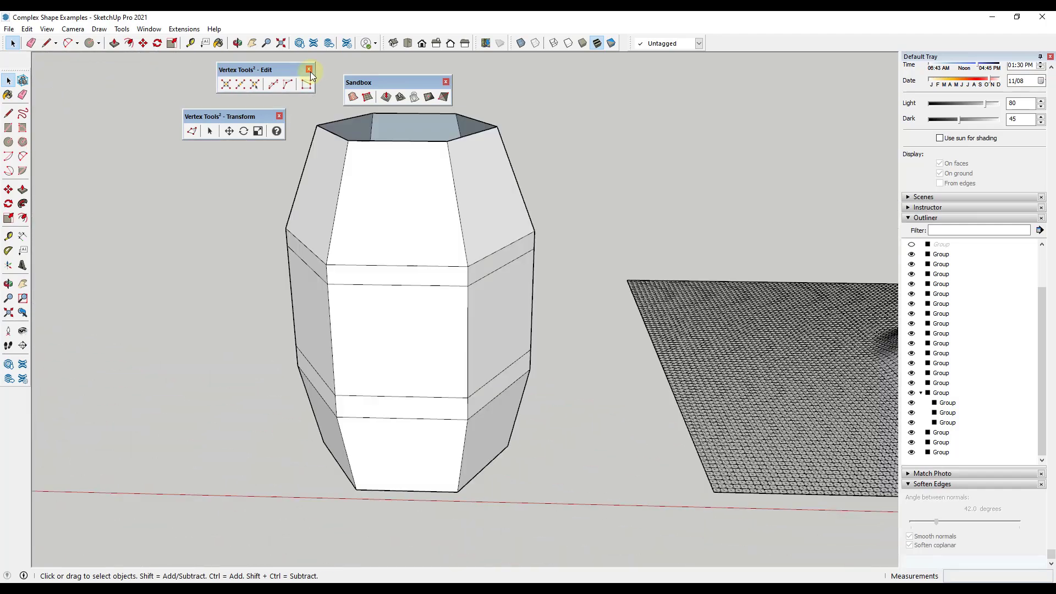
{"action": "left_click", "coordinate": [309, 69]}
{"action": "left_click", "coordinate": [279, 116]}
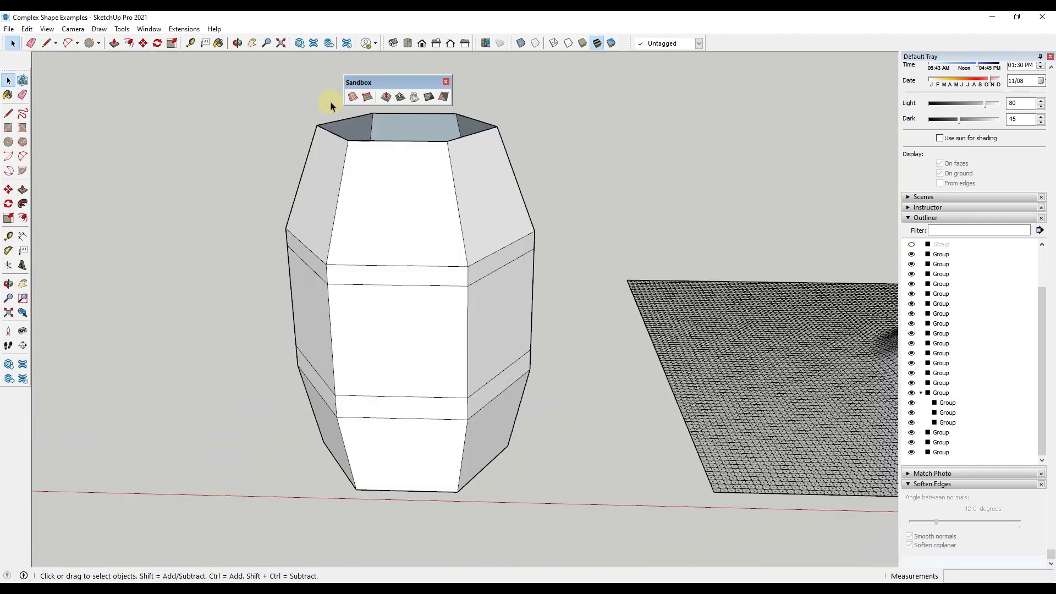
{"action": "left_click", "coordinate": [445, 82]}
Step: Display the QuadFace Tools set above the model and select the upper horizontal edge on the barrel's front
{"action": "right_click", "coordinate": [731, 49]}
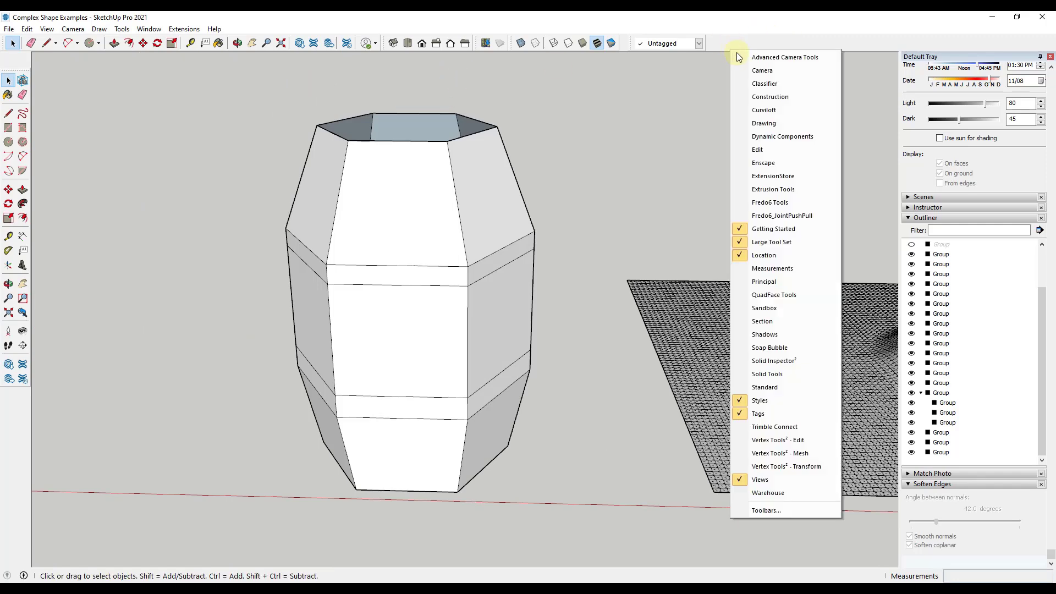
{"action": "left_click", "coordinate": [804, 302]}
{"action": "left_click_drag", "start_coordinate": [198, 83], "coordinate": [168, 70]}
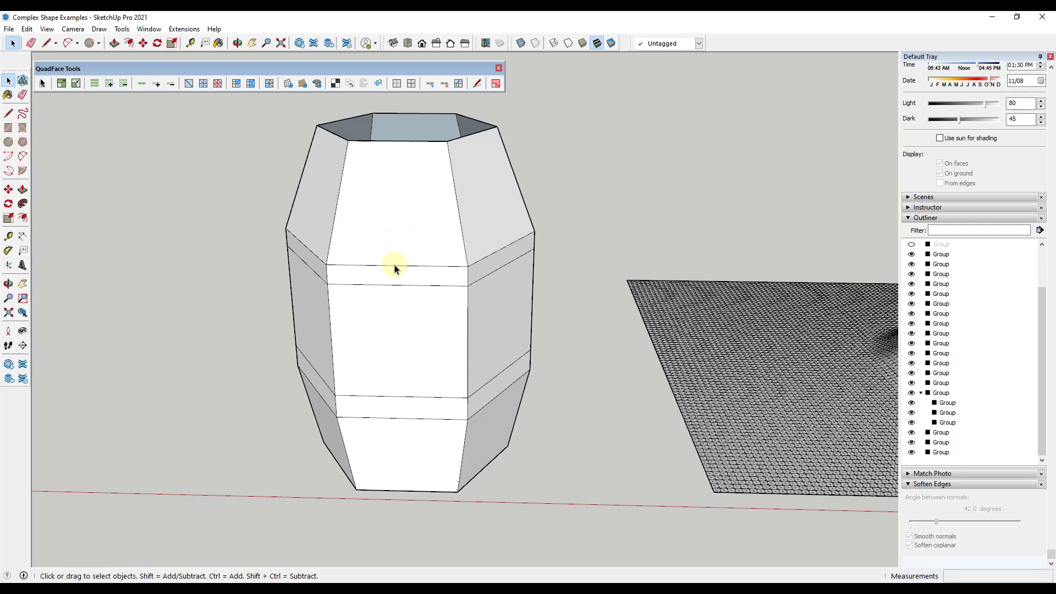
{"action": "left_click", "coordinate": [434, 266]}
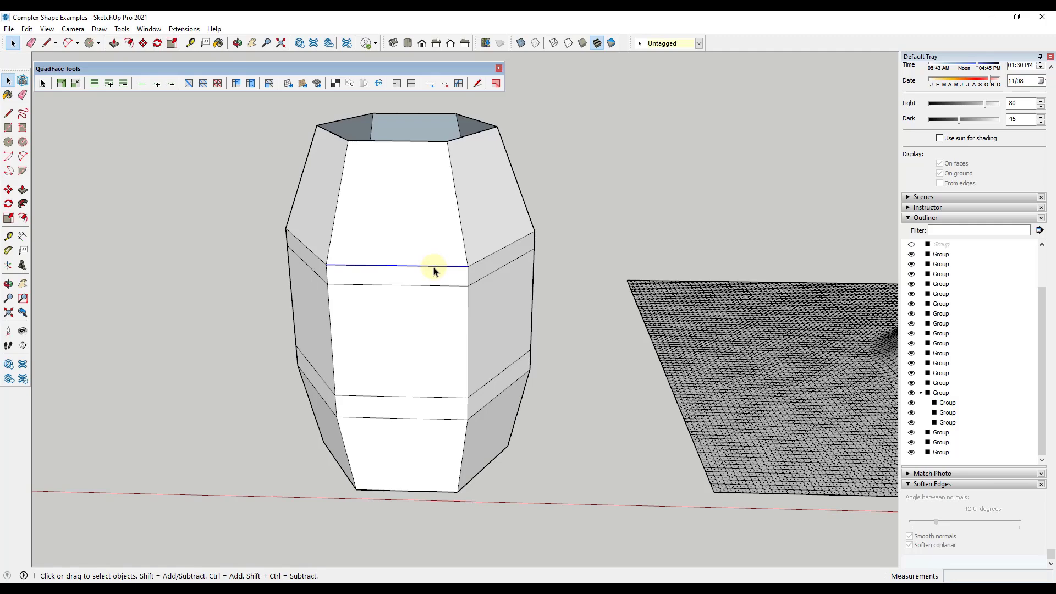
Step: Select the front edges bounding both horizontal bands on the barrel and extend the selection to full edge loops with QuadFace Tools
{"action": "left_click", "coordinate": [140, 86]}
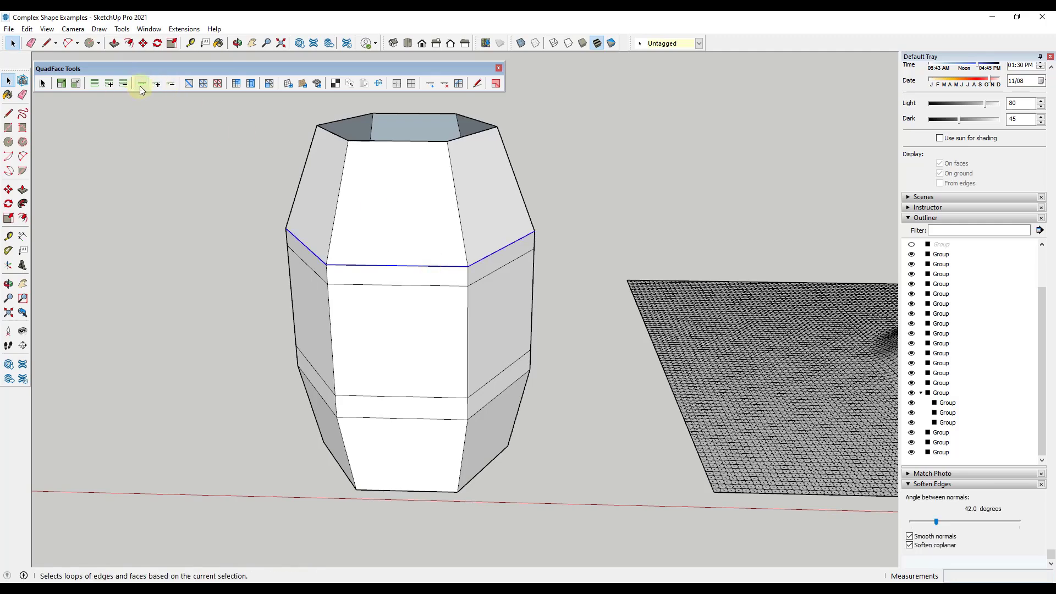
{"action": "left_click", "coordinate": [403, 266]}
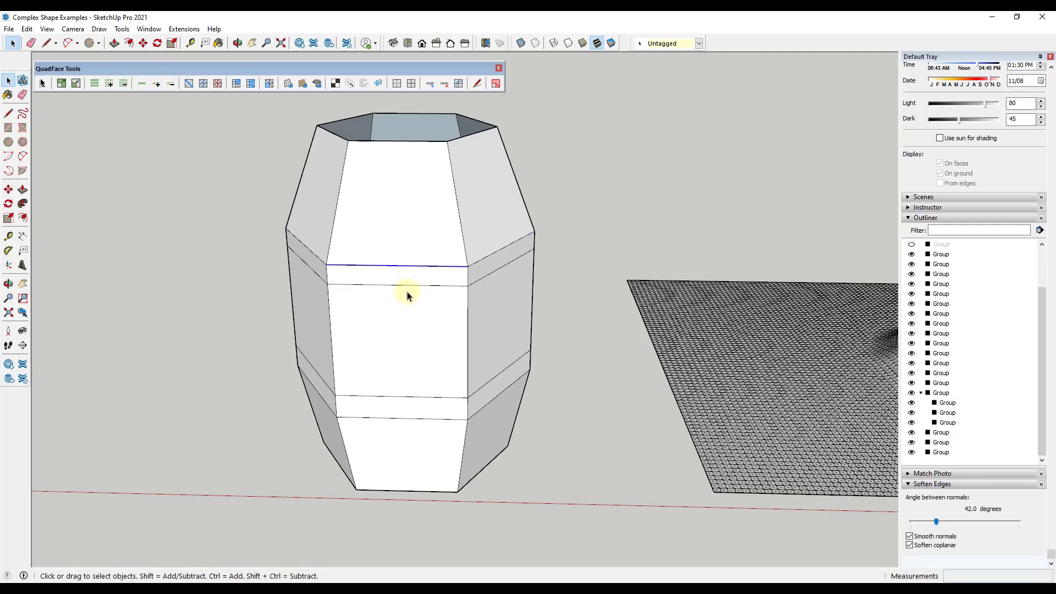
{"action": "left_click", "coordinate": [405, 285], "text": "shift"}
{"action": "left_click", "coordinate": [413, 393], "text": "shift"}
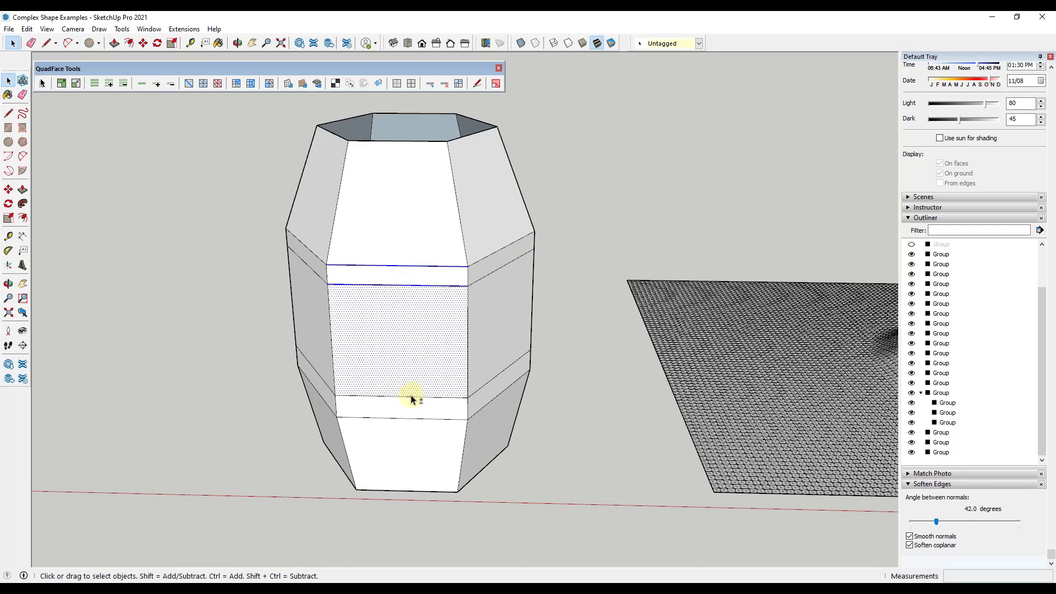
{"action": "left_click", "coordinate": [411, 395], "text": "shift"}
{"action": "left_click", "coordinate": [408, 396], "text": "shift"}
{"action": "left_click", "coordinate": [411, 418], "text": "shift"}
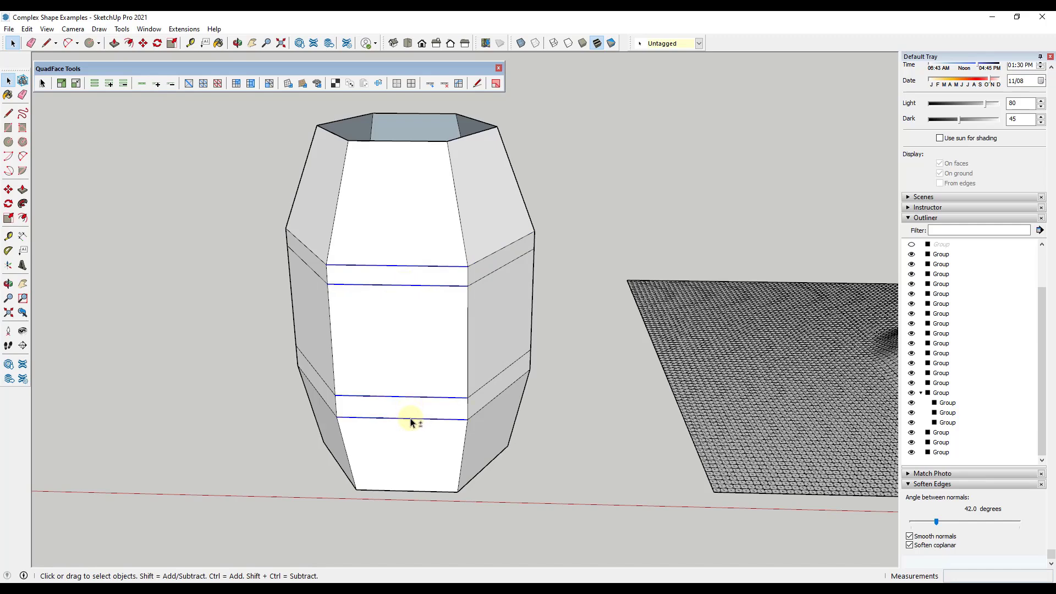
{"action": "left_click", "coordinate": [139, 85]}
{"action": "middle_click_drag", "start_coordinate": [625, 243], "coordinate": [423, 269]}
{"action": "key", "text": "space"}
{"action": "middle_click_drag", "start_coordinate": [492, 273], "coordinate": [759, 165]}
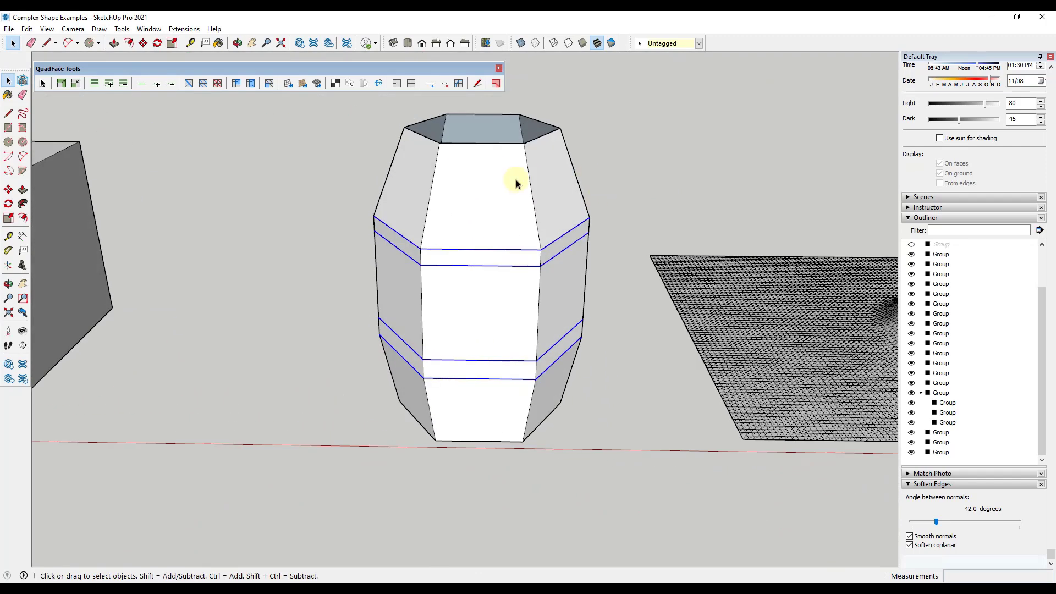
{"action": "right_click", "coordinate": [740, 43]}
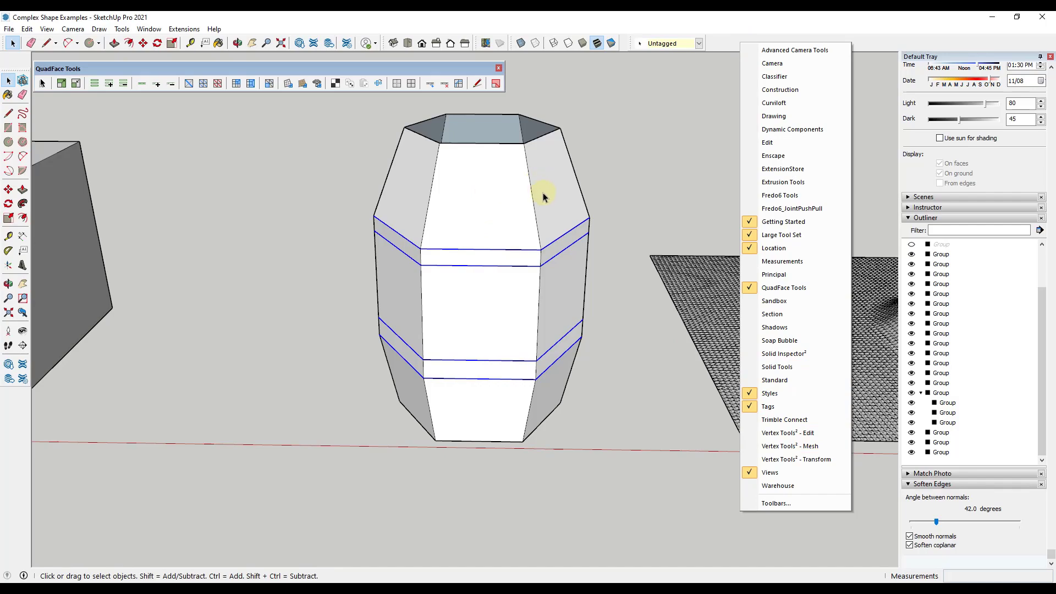
{"action": "middle_click_drag", "start_coordinate": [506, 203], "coordinate": [510, 231]}
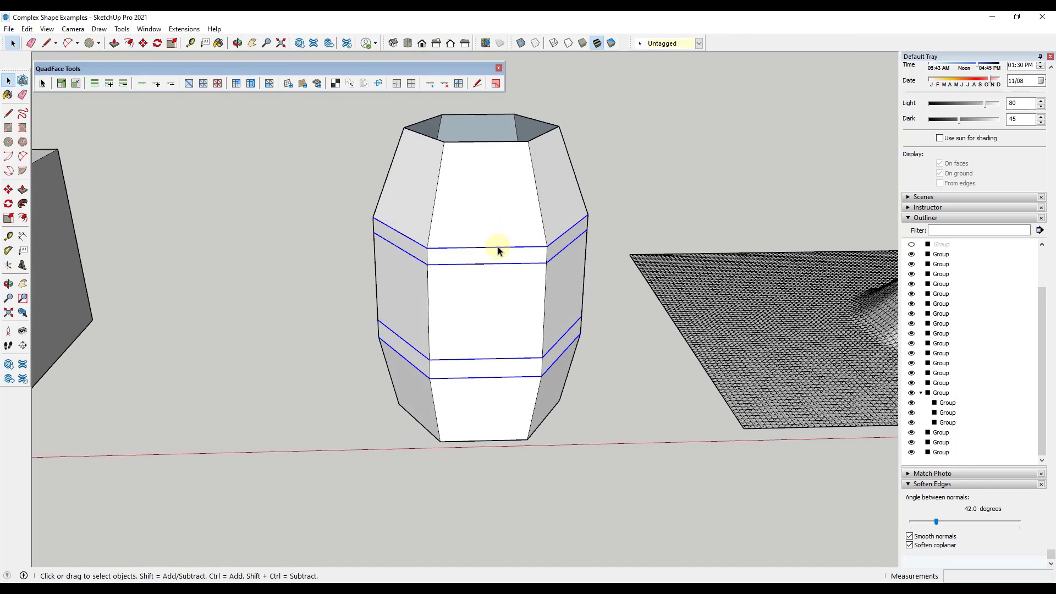
Step: Select two adjacent faces in each of the barrel's two horizontal bands and extend them to complete face loops around the barrel
{"action": "middle_click_drag", "start_coordinate": [585, 248], "coordinate": [362, 223]}
{"action": "left_click", "coordinate": [362, 223]}
{"action": "left_click", "coordinate": [407, 223], "text": "shift"}
{"action": "left_click", "coordinate": [380, 338], "text": "shift"}
{"action": "left_click", "coordinate": [419, 349], "text": "shift"}
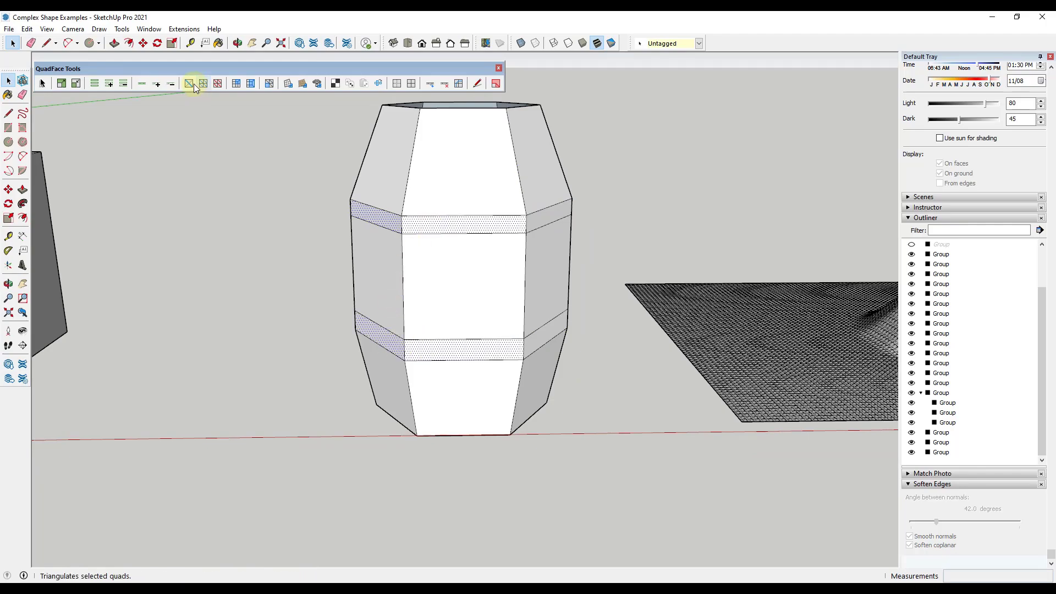
{"action": "left_click", "coordinate": [138, 86]}
{"action": "middle_click_drag", "start_coordinate": [278, 127], "coordinate": [686, 80]}
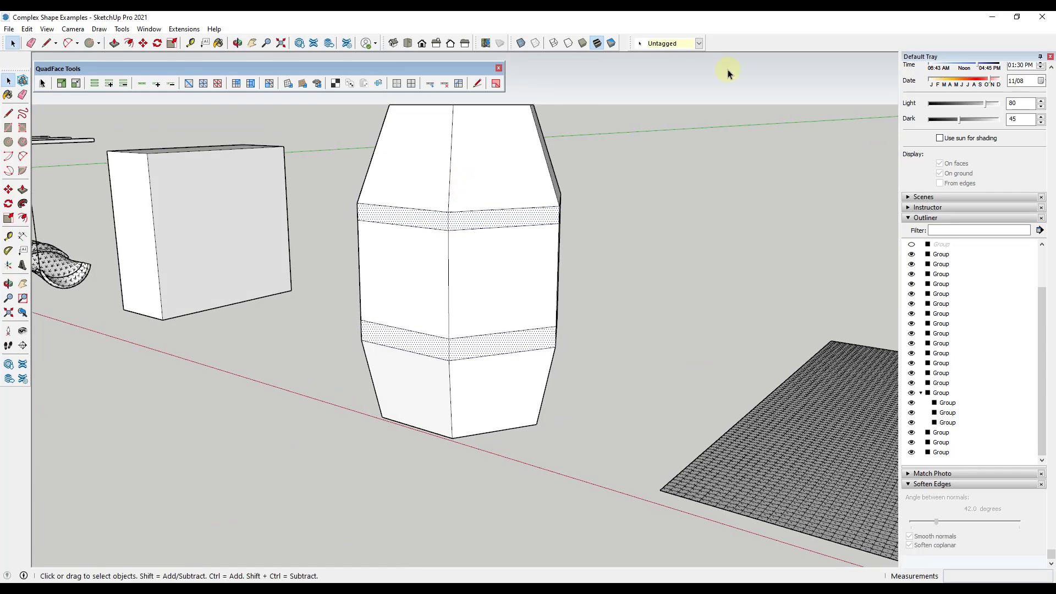
Step: Display the Fredo6 Joint Push Pull tool set and bring the barrel's banded side into view
{"action": "right_click", "coordinate": [743, 41]}
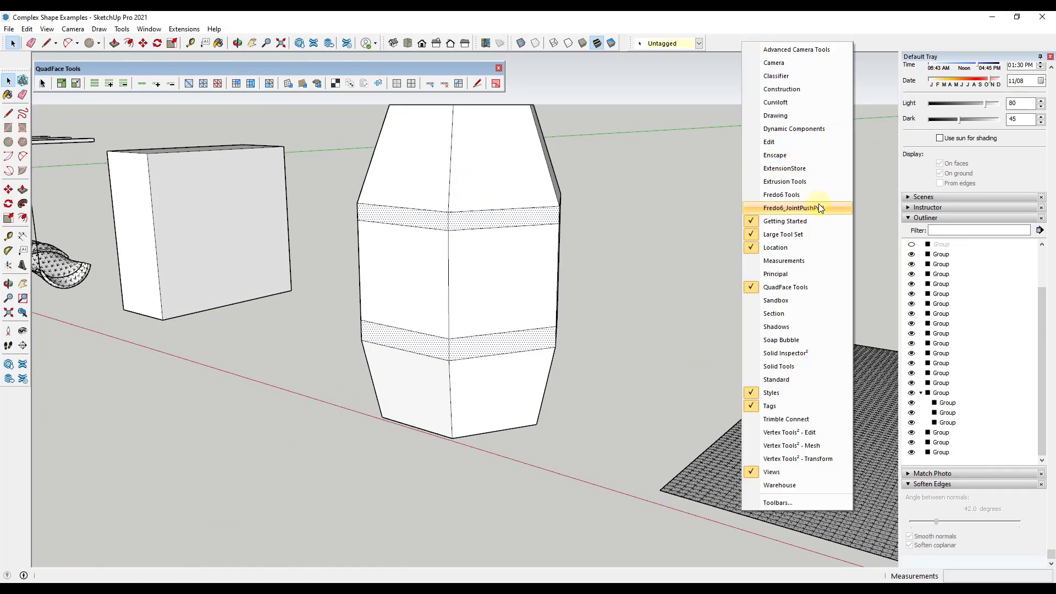
{"action": "left_click", "coordinate": [791, 209]}
{"action": "middle_click_drag", "start_coordinate": [167, 116], "coordinate": [101, 142]}
Step: Extrude the selected bands outward around the barrel with Joint Push Pull by about 3' 9 7/16", and clear the selection
{"action": "left_click", "coordinate": [99, 136]}
{"action": "middle_click_drag", "start_coordinate": [448, 204], "coordinate": [557, 266]}
{"action": "left_click", "coordinate": [557, 264]}
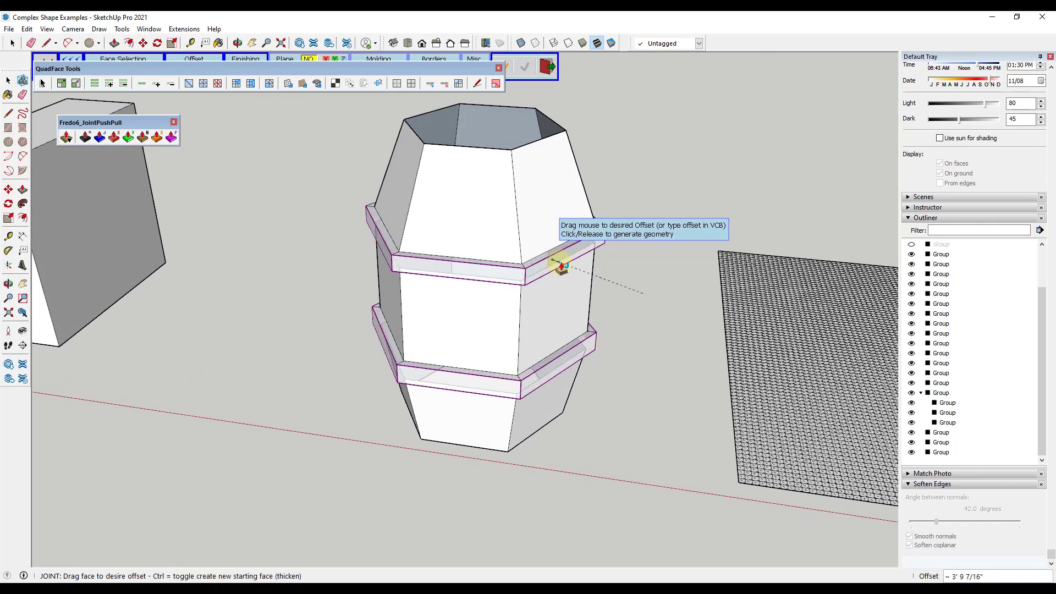
{"action": "left_click", "coordinate": [559, 264]}
{"action": "key", "text": "space"}
{"action": "middle_click_drag", "start_coordinate": [565, 264], "coordinate": [570, 205]}
{"action": "left_click", "coordinate": [645, 207]}
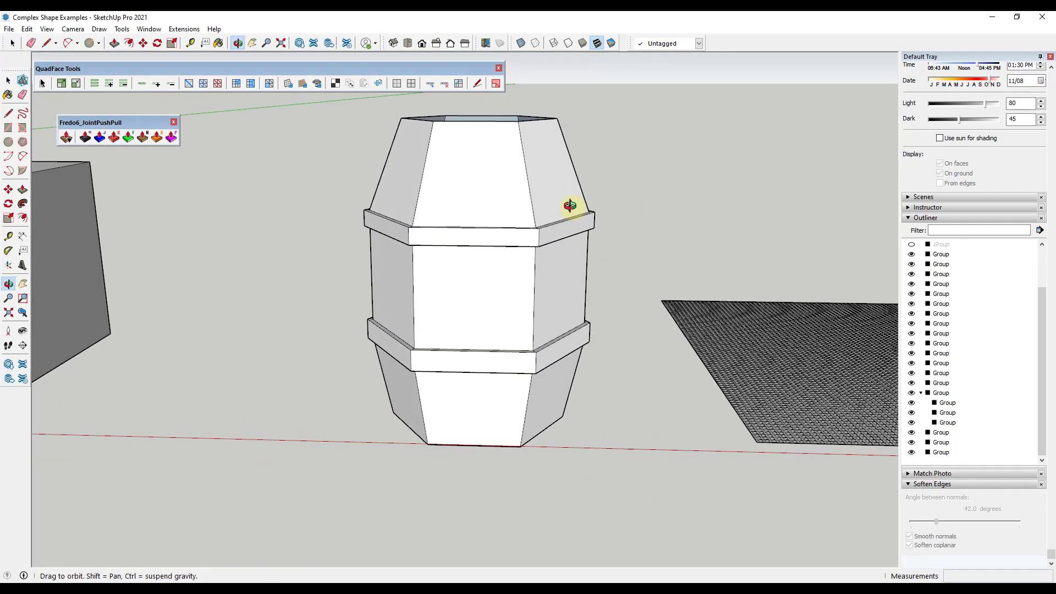
{"action": "middle_click_drag", "start_coordinate": [523, 278], "coordinate": [455, 283]}
{"action": "left_click", "coordinate": [494, 258]}
{"action": "left_click", "coordinate": [564, 249]}
{"action": "middle_click_drag", "start_coordinate": [558, 215], "coordinate": [595, 176]}
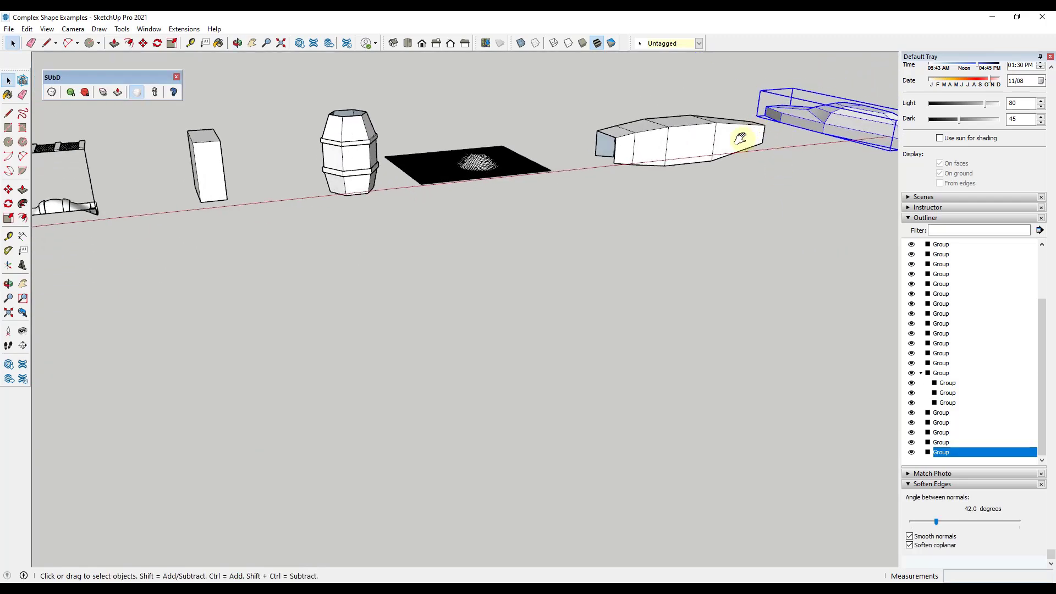
Step: Select the long, open-ended faceted group between the mound grid and the car shape, and smooth it with SubD subdivision
{"action": "middle_click_drag", "start_coordinate": [737, 137], "coordinate": [596, 259], "text": "shift"}
{"action": "scroll", "coordinate": [583, 253], "scroll_direction": "up", "scroll_amount": 3}
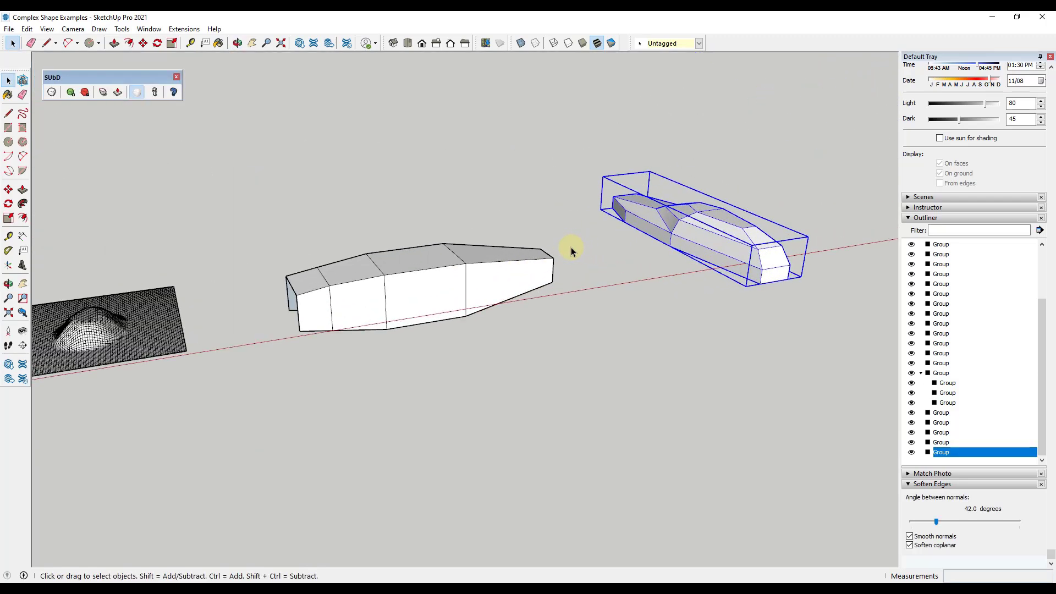
{"action": "middle_click_drag", "start_coordinate": [516, 247], "coordinate": [452, 298]}
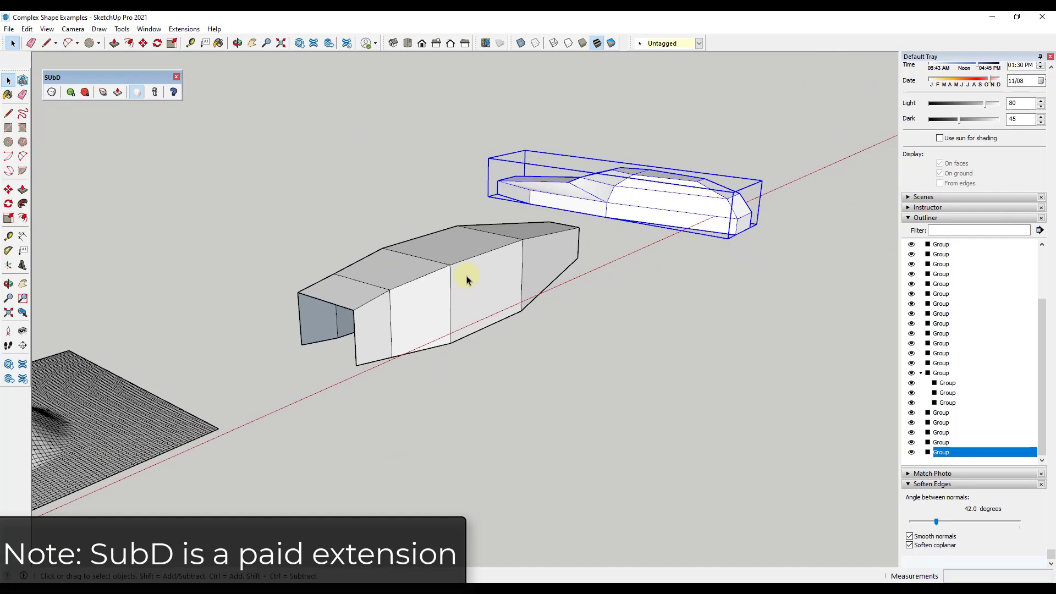
{"action": "mouse_move", "coordinate": [504, 299]}
{"action": "middle_mouse_down"}
{"action": "mouse_move", "coordinate": [516, 308]}
{"action": "mouse_move", "coordinate": [596, 249]}
{"action": "mouse_move", "coordinate": [502, 291]}
{"action": "middle_mouse_up"}
{"action": "left_click", "coordinate": [487, 285]}
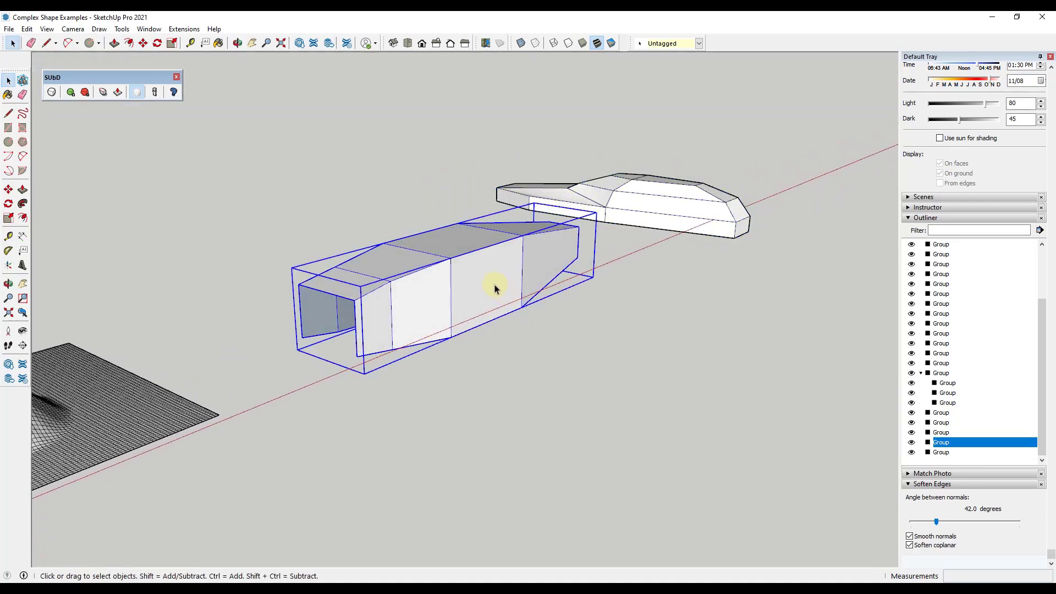
{"action": "left_click", "coordinate": [59, 94]}
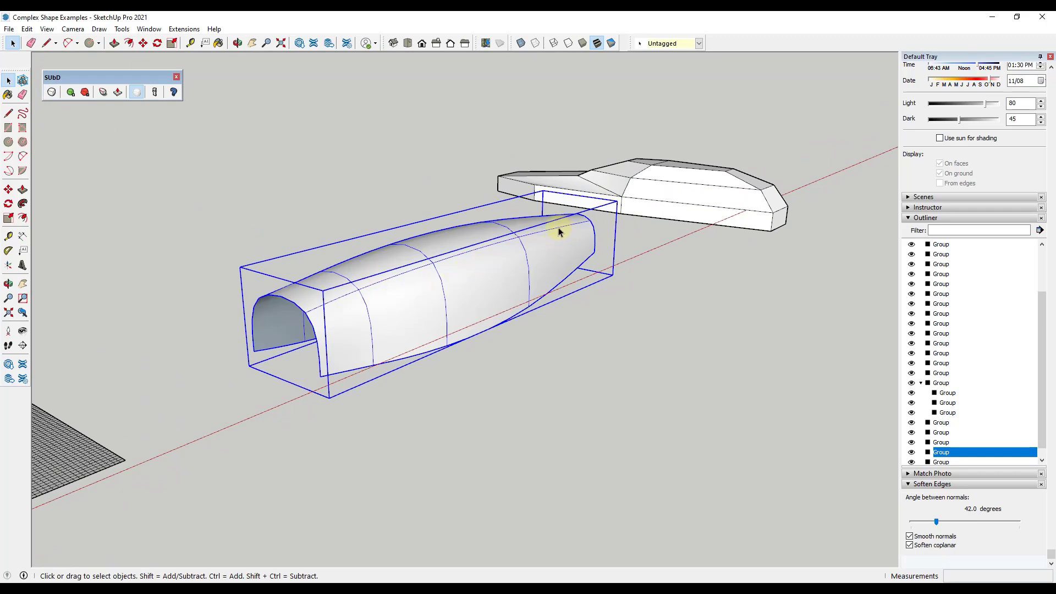
Step: Turn on hidden geometry to show the mesh of the subdivided open-ended group
{"action": "left_click", "coordinate": [47, 29]}
{"action": "left_click", "coordinate": [82, 70]}
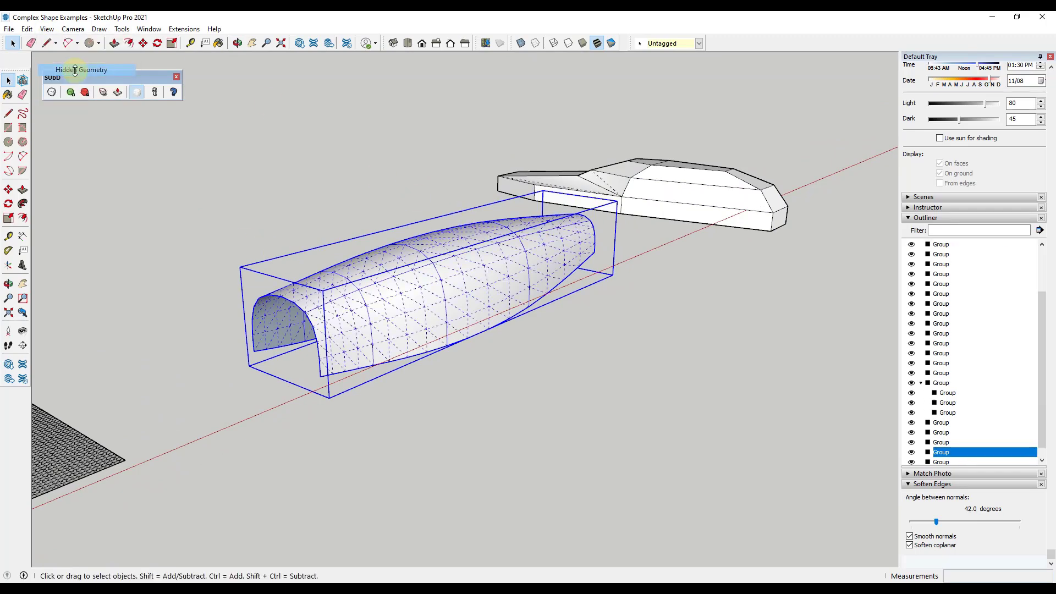
{"action": "scroll", "coordinate": [451, 275], "scroll_direction": "up", "scroll_amount": 3}
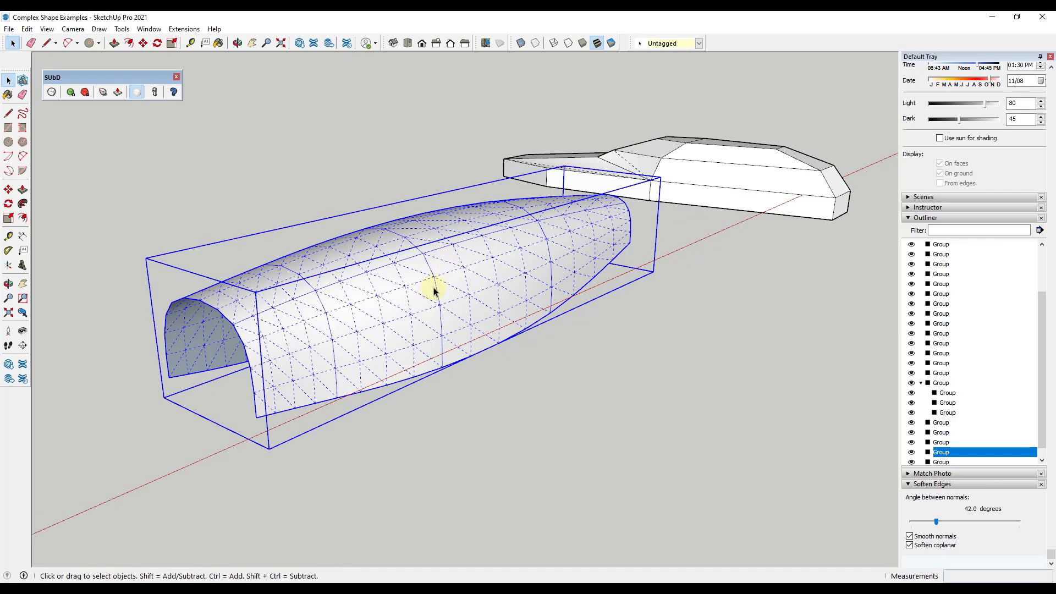
{"action": "middle_click_drag", "start_coordinate": [462, 286], "coordinate": [223, 169]}
Step: Lower the open-ended group's subdivision by one level, raise it by two levels, and switch subdivision off
{"action": "left_click", "coordinate": [84, 93]}
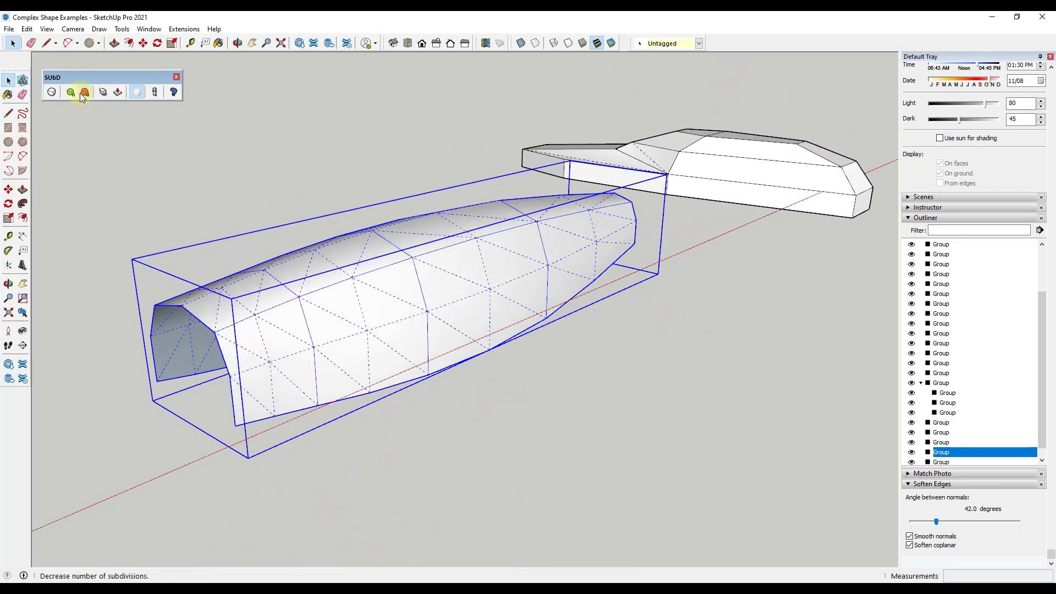
{"action": "left_click", "coordinate": [70, 92]}
{"action": "left_click", "coordinate": [70, 92]}
{"action": "middle_click_drag", "start_coordinate": [436, 278], "coordinate": [613, 256]}
{"action": "scroll", "coordinate": [614, 256], "scroll_direction": "down", "scroll_amount": 3}
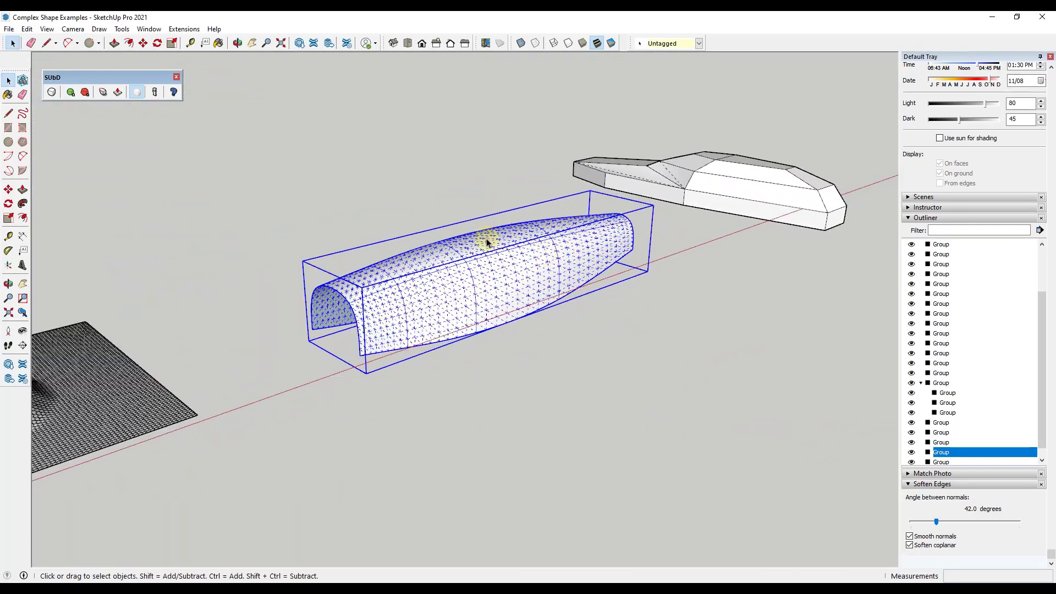
{"action": "left_click", "coordinate": [52, 92]}
{"action": "middle_click_drag", "start_coordinate": [493, 255], "coordinate": [547, 254]}
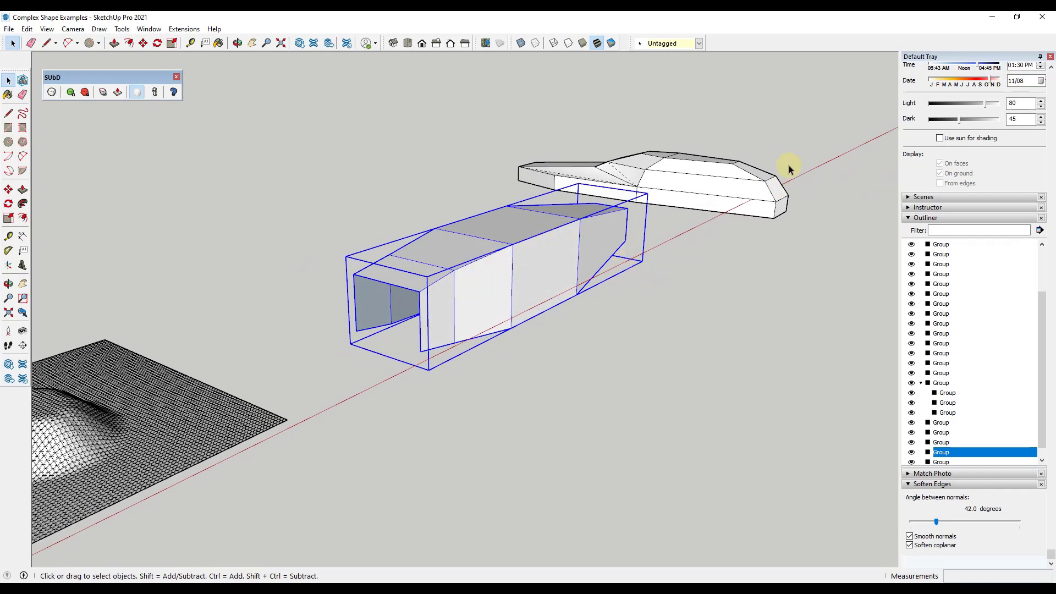
Step: Select the faceted car-shaped group and turn off hidden geometry
{"action": "scroll", "coordinate": [770, 208], "scroll_direction": "up", "scroll_amount": 3}
{"action": "middle_click_drag", "start_coordinate": [771, 207], "coordinate": [614, 187]}
{"action": "left_click", "coordinate": [614, 187]}
{"action": "left_click", "coordinate": [47, 29]}
{"action": "left_click", "coordinate": [48, 30]}
{"action": "left_click", "coordinate": [47, 29]}
{"action": "left_click", "coordinate": [67, 68]}
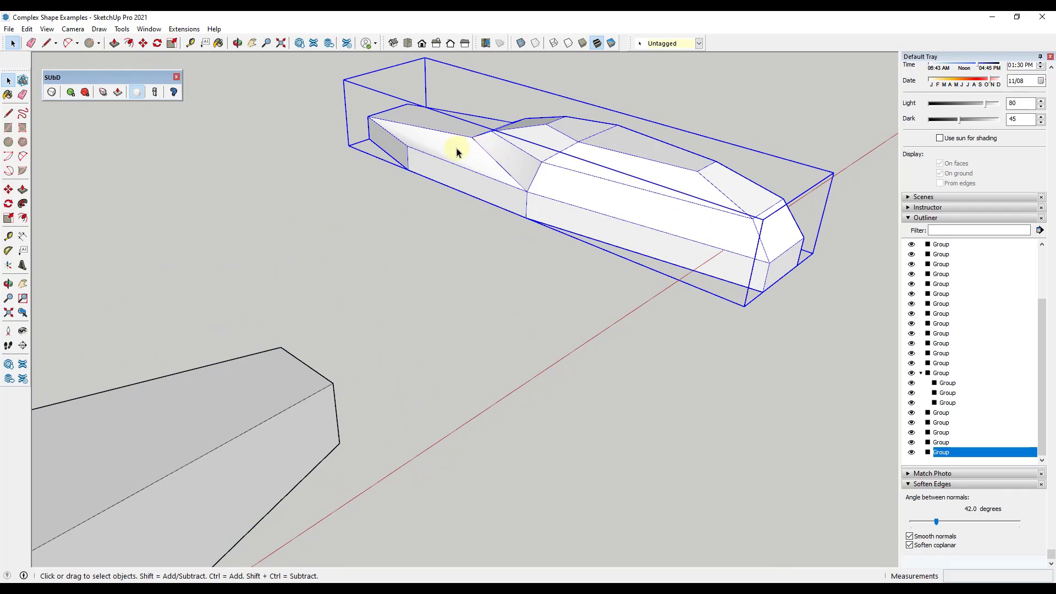
Step: Smooth the car-shaped group with SubD subdivision and increase its subdivision by one level
{"action": "middle_click_drag", "start_coordinate": [444, 159], "coordinate": [648, 219]}
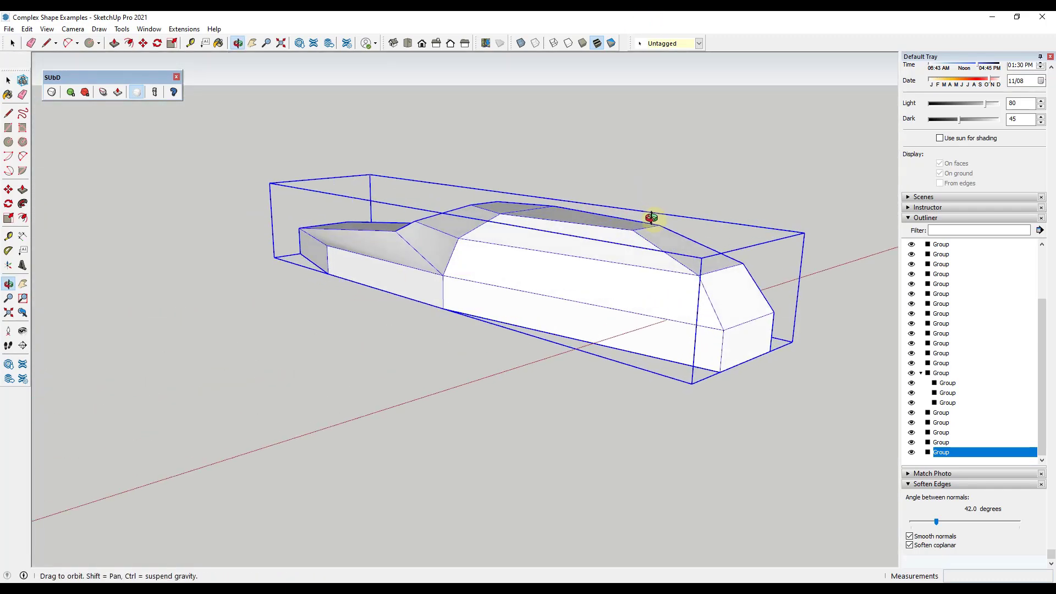
{"action": "left_click", "coordinate": [51, 92]}
{"action": "middle_click_drag", "start_coordinate": [544, 302], "coordinate": [207, 188]}
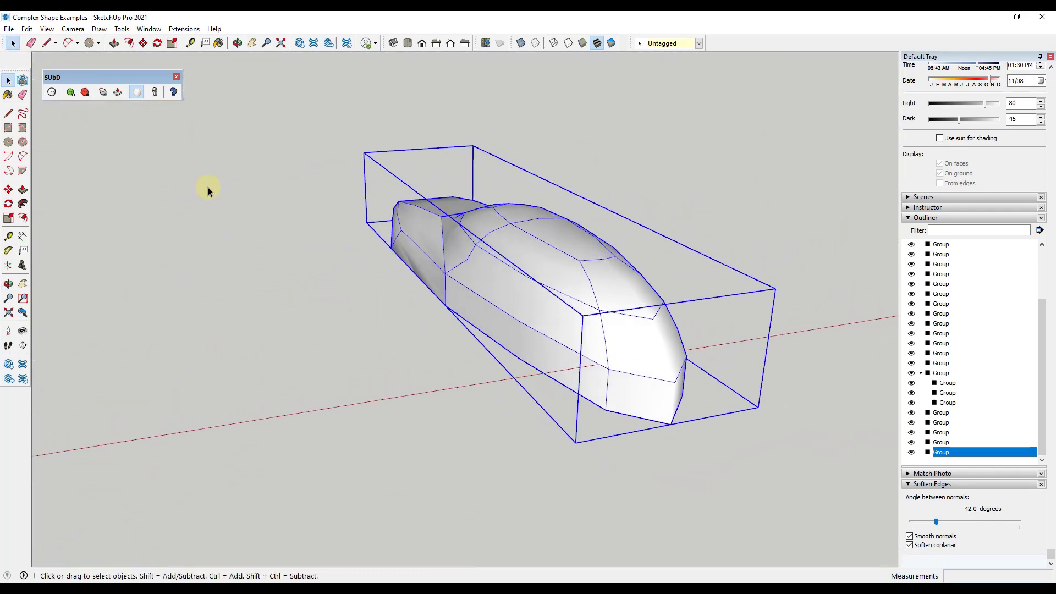
{"action": "left_click", "coordinate": [71, 92]}
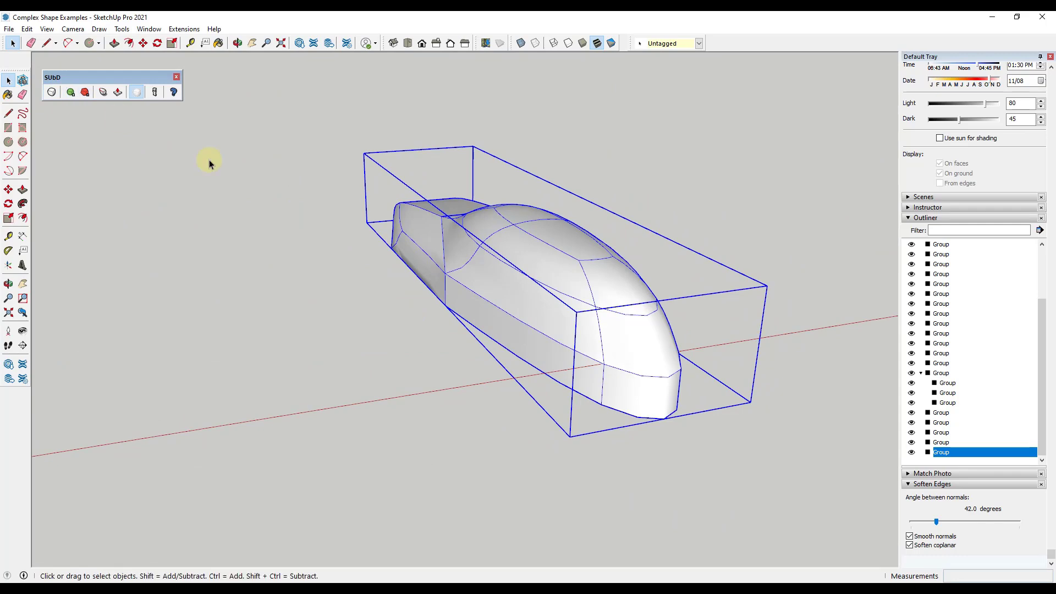
{"action": "middle_click_drag", "start_coordinate": [513, 269], "coordinate": [607, 268]}
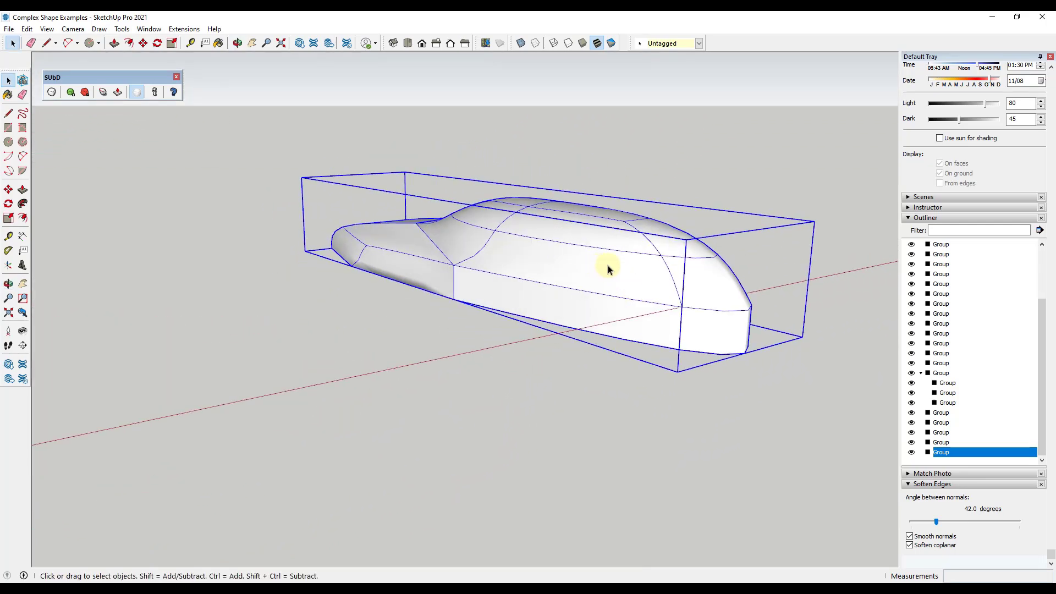